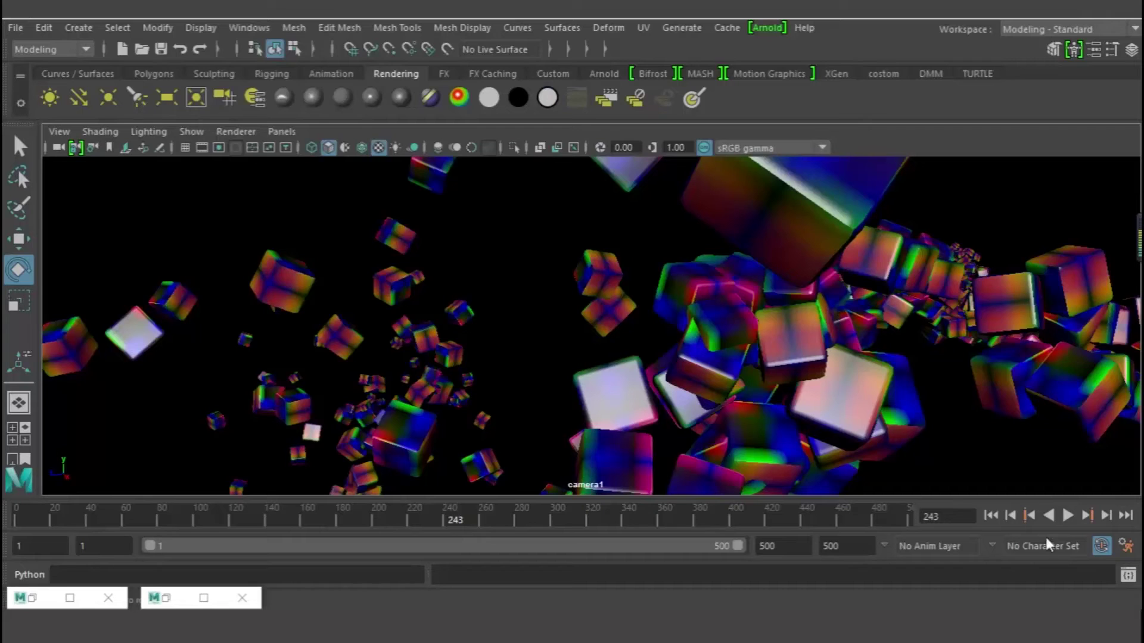
Step: Play the finished cube animation through the scene camera
click(1068, 516)
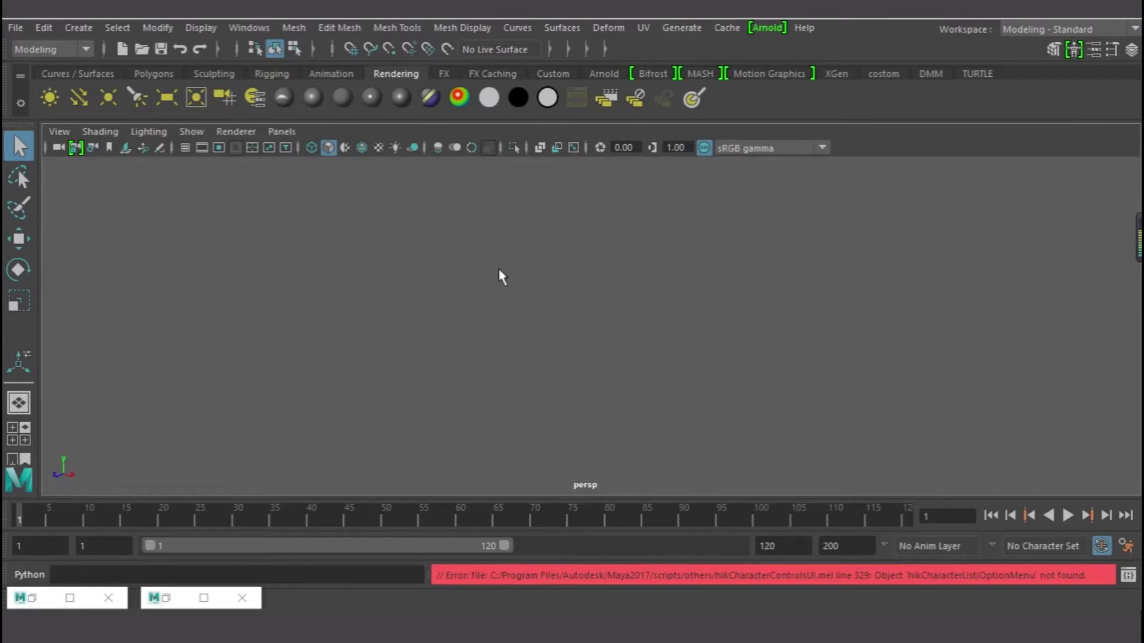
Step: Turn on the viewport grid and create a polygon sphere at the origin
click(184, 147)
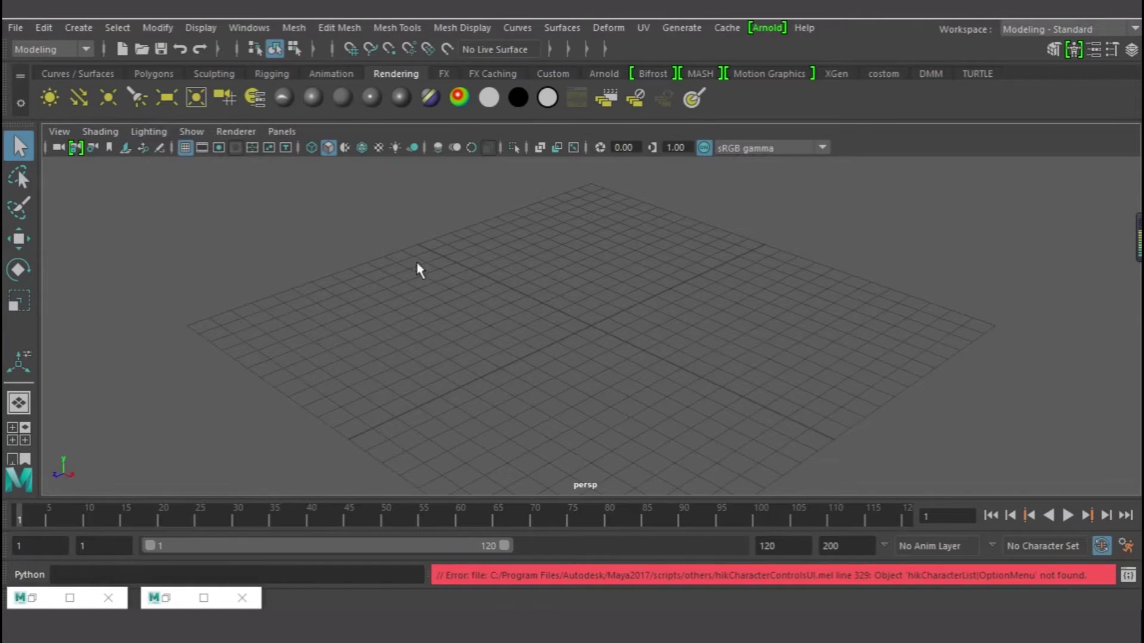
click(78, 28)
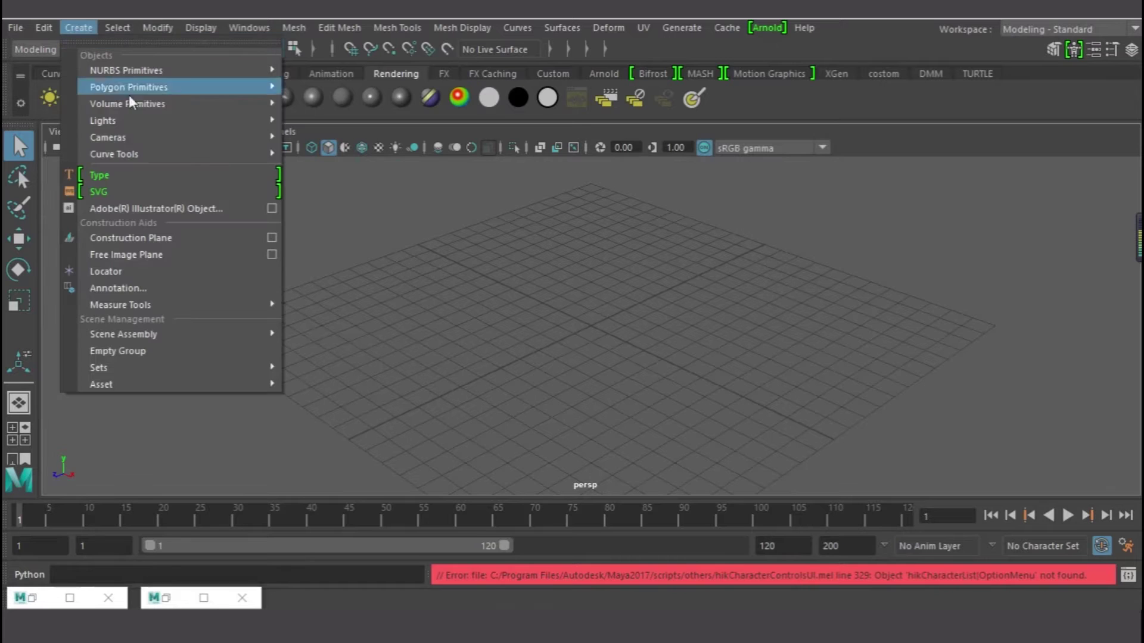
mouse_move(266, 107)
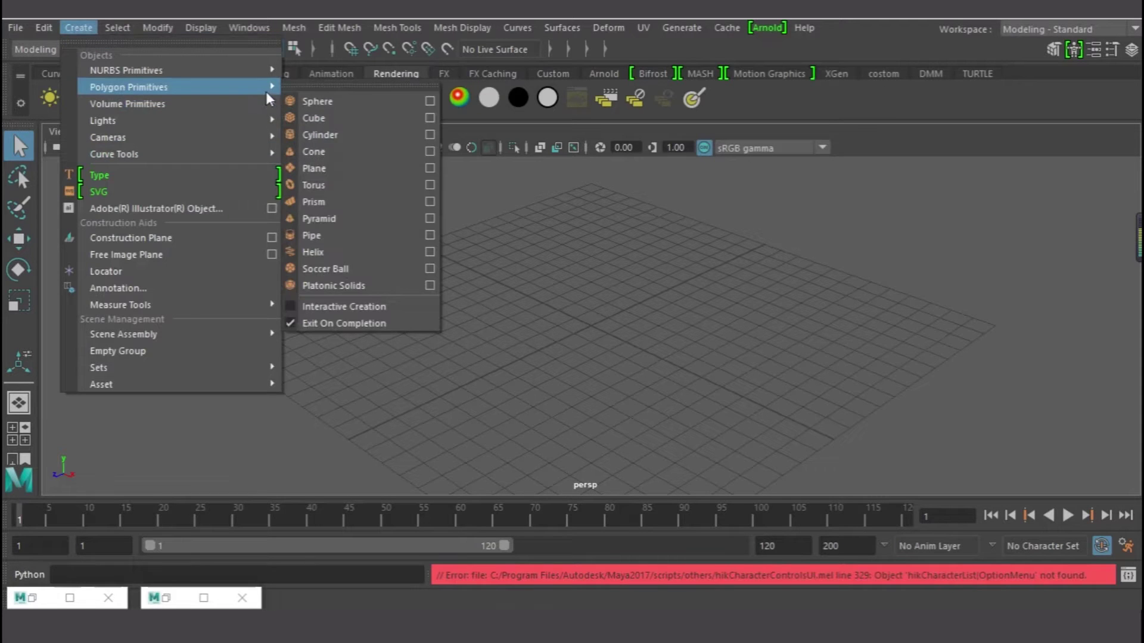
click(348, 102)
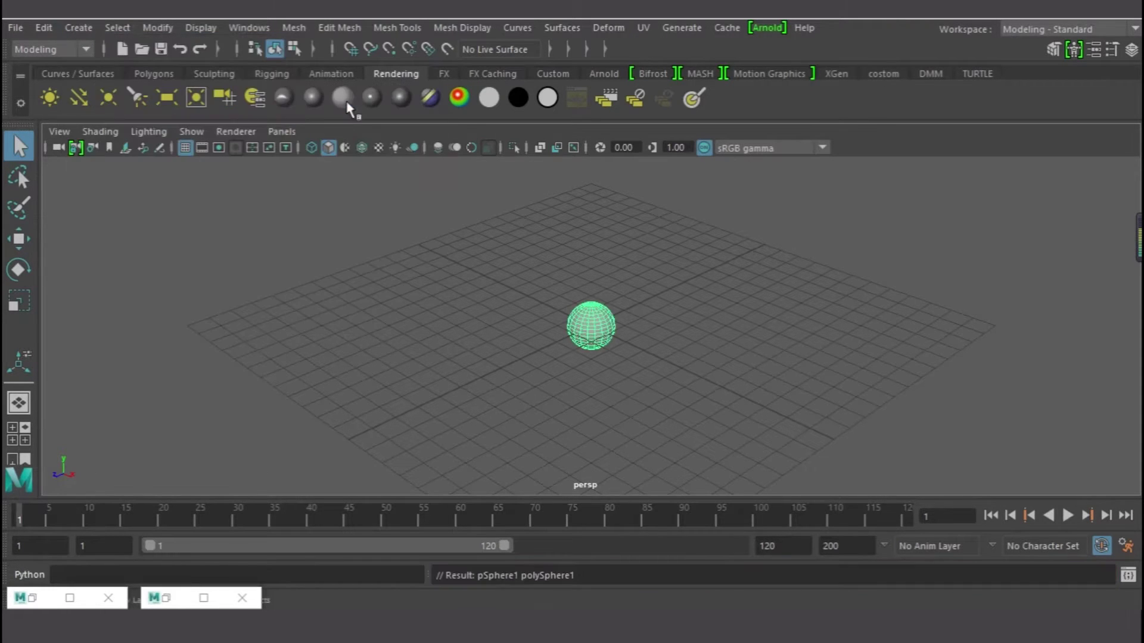
key(f)
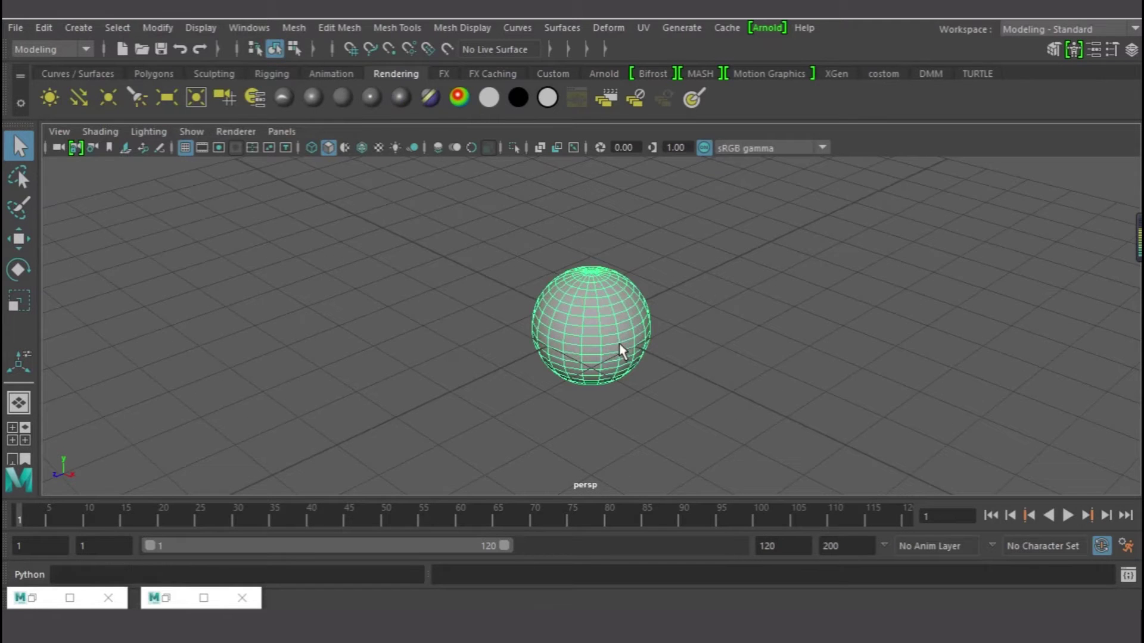
scroll(618, 343, down, 5)
alt+drag(396, 338, 507, 321)
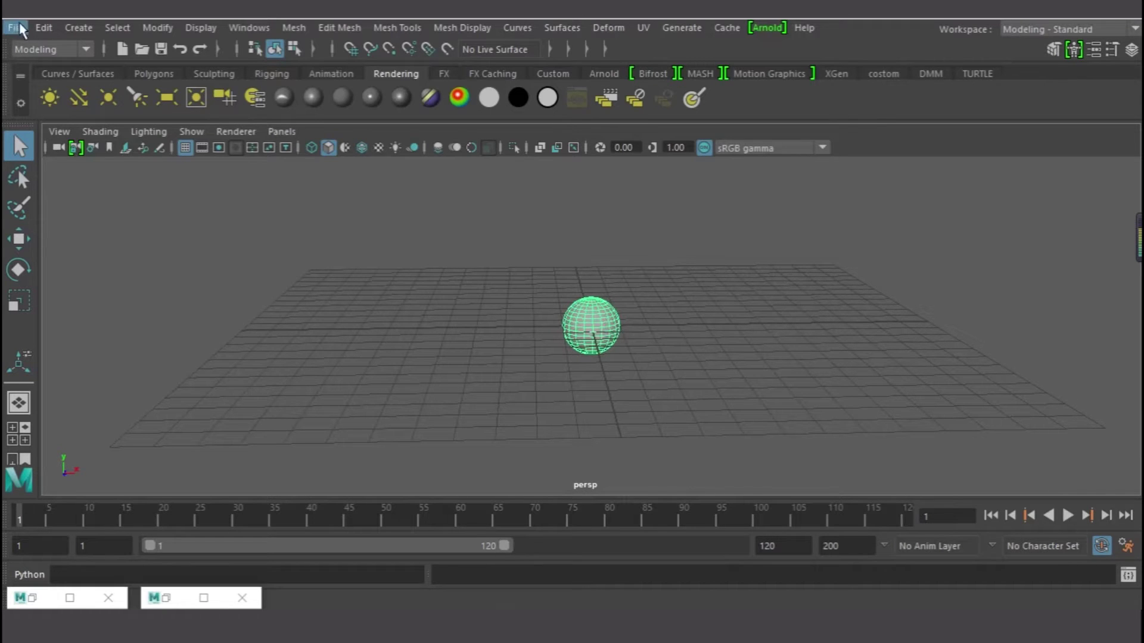
Step: Reset the Duplicate Special options and make 9 copies of the sphere in place
click(46, 26)
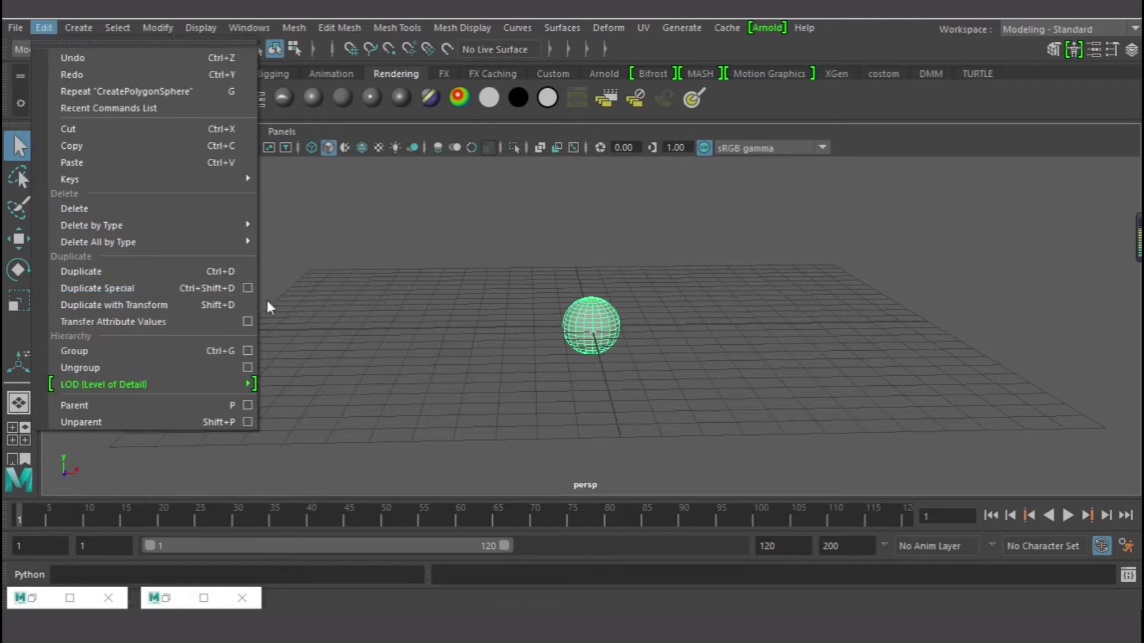
click(247, 289)
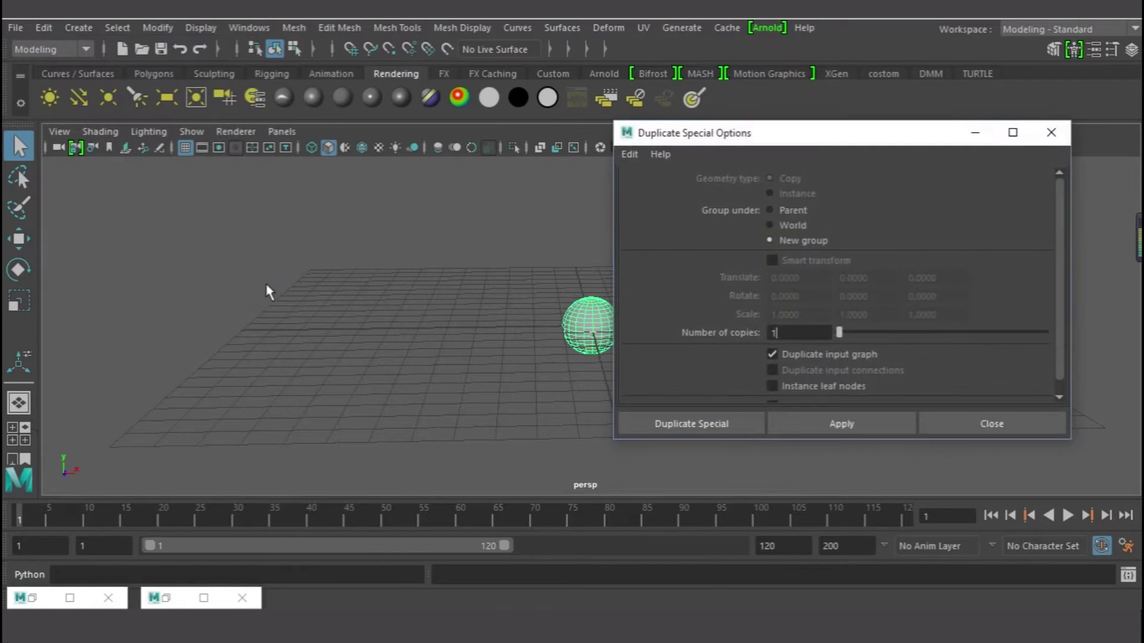
click(626, 153)
click(659, 188)
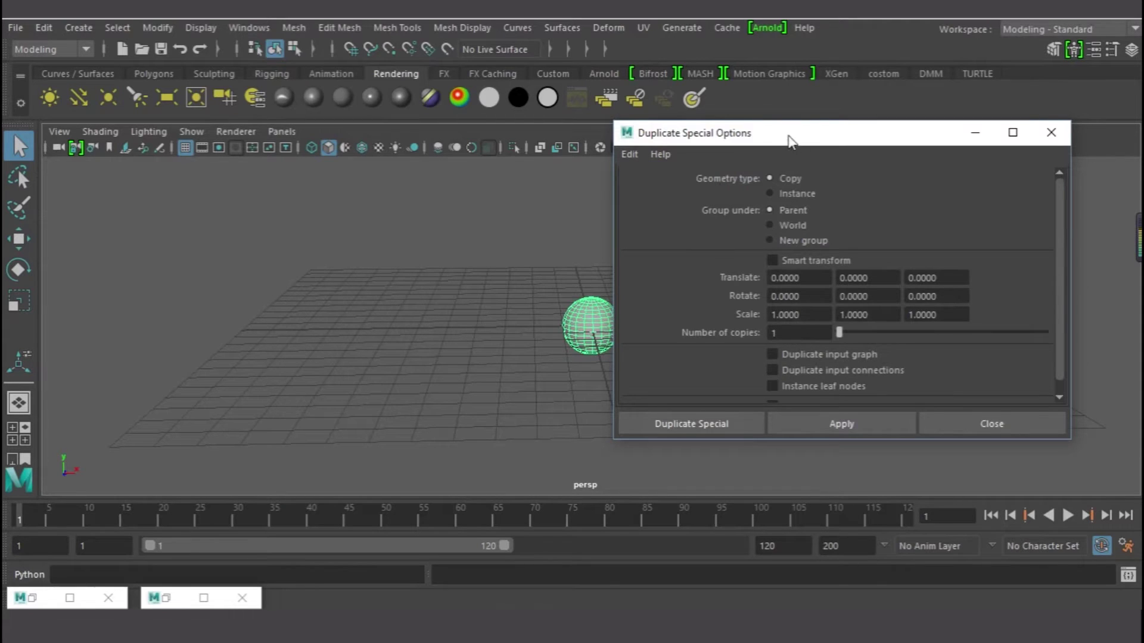
drag(786, 141, 815, 102)
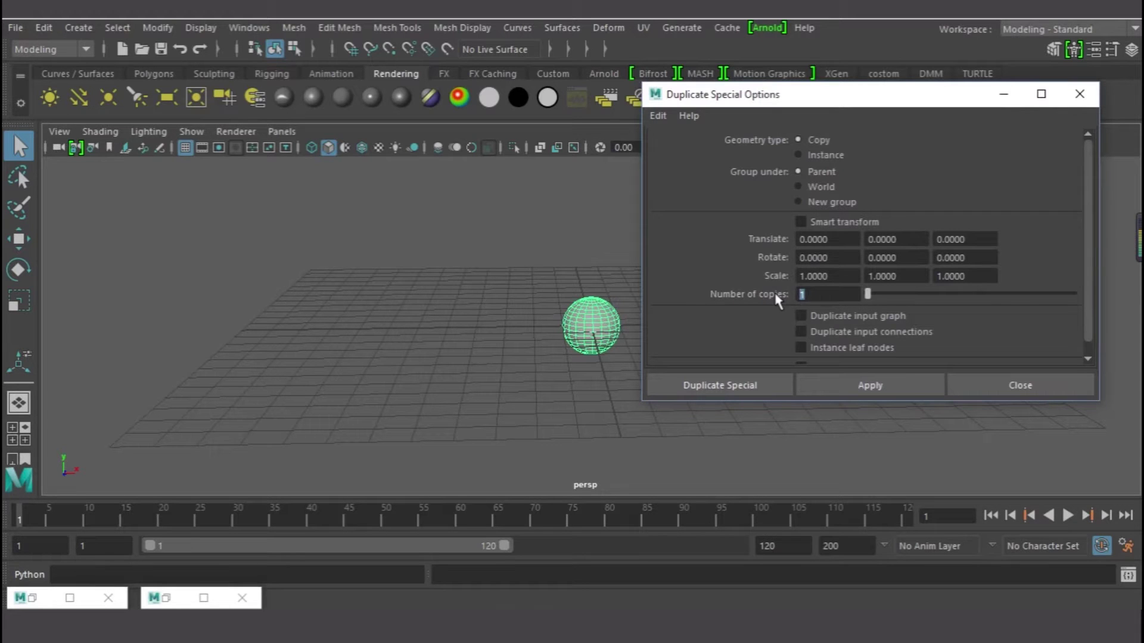
key(Return)
click(733, 388)
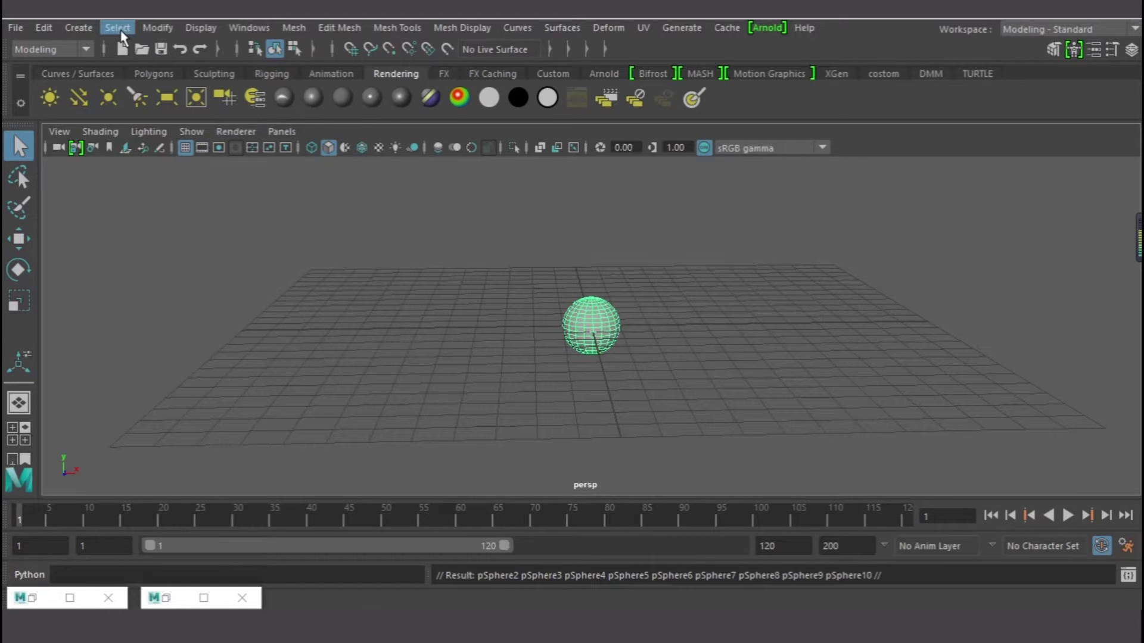
Step: Open the Hypergraph Hierarchy and frame the row of sphere nodes
click(251, 30)
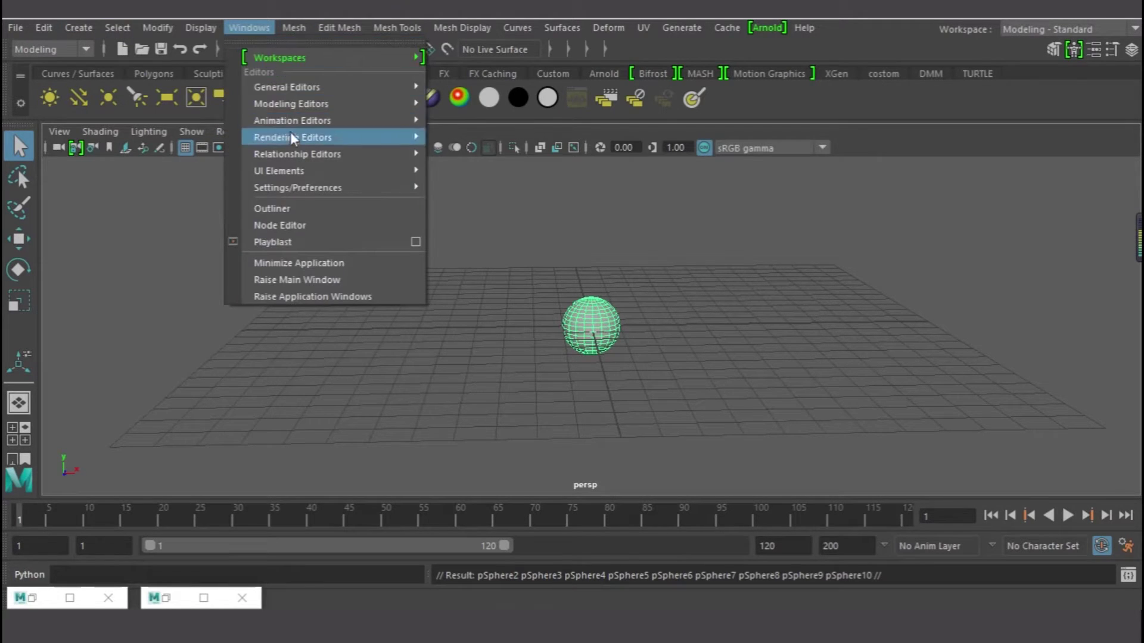
mouse_move(292, 83)
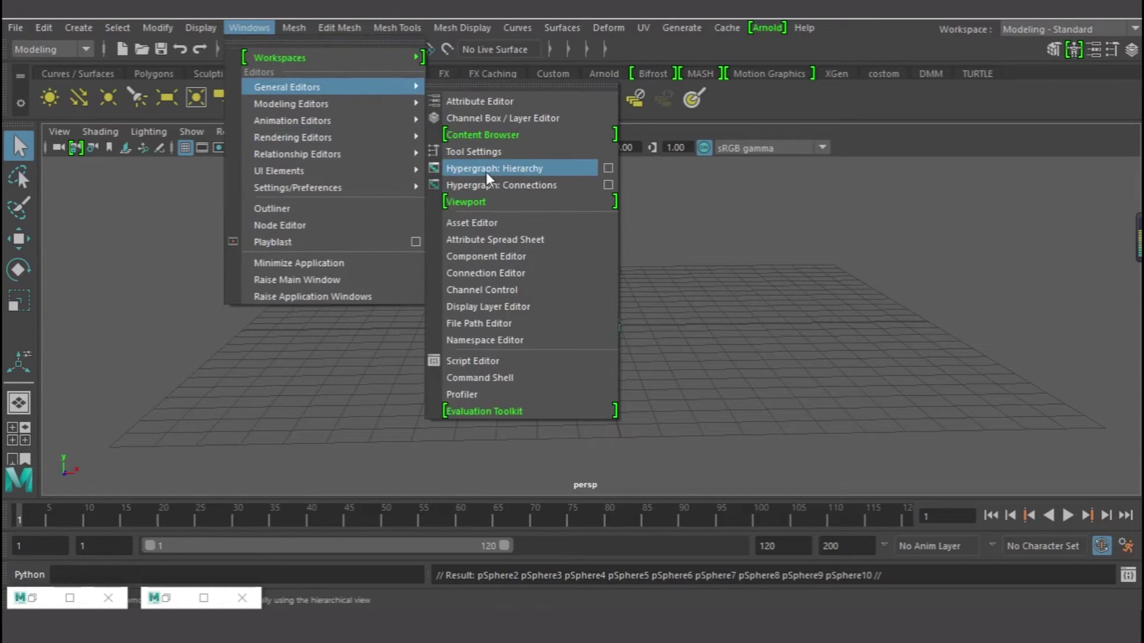
click(577, 169)
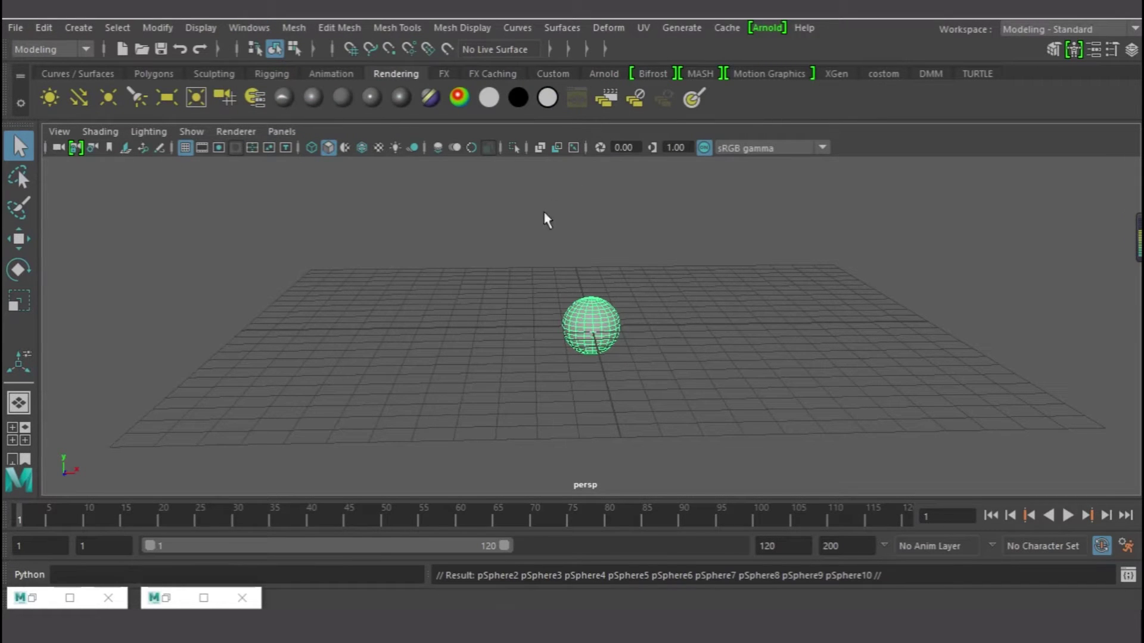
click(70, 598)
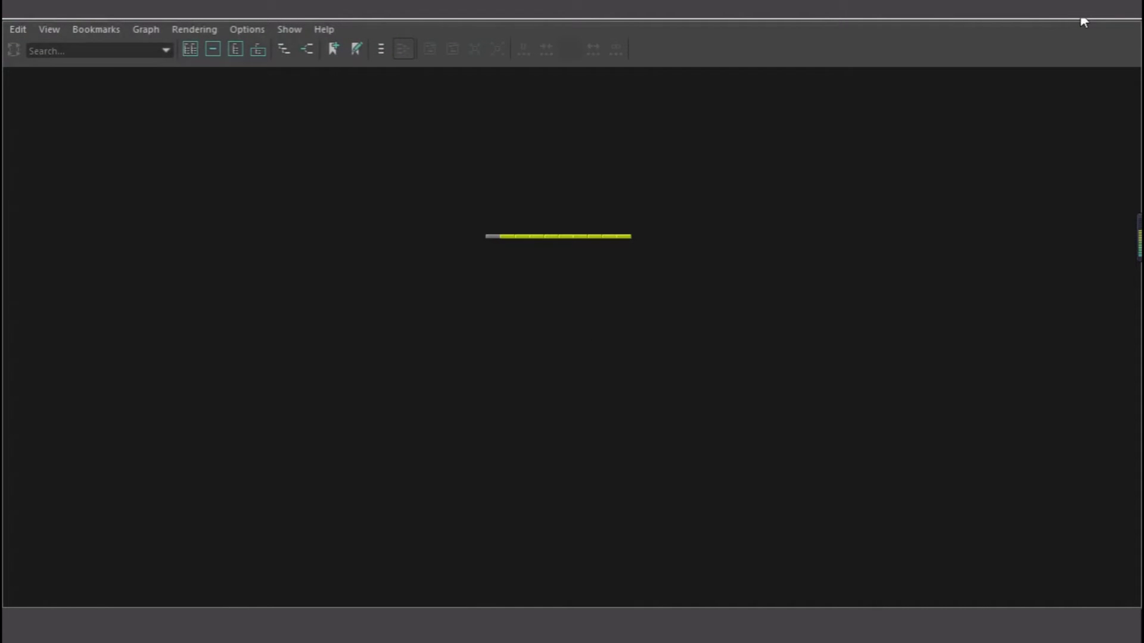
click(1083, 18)
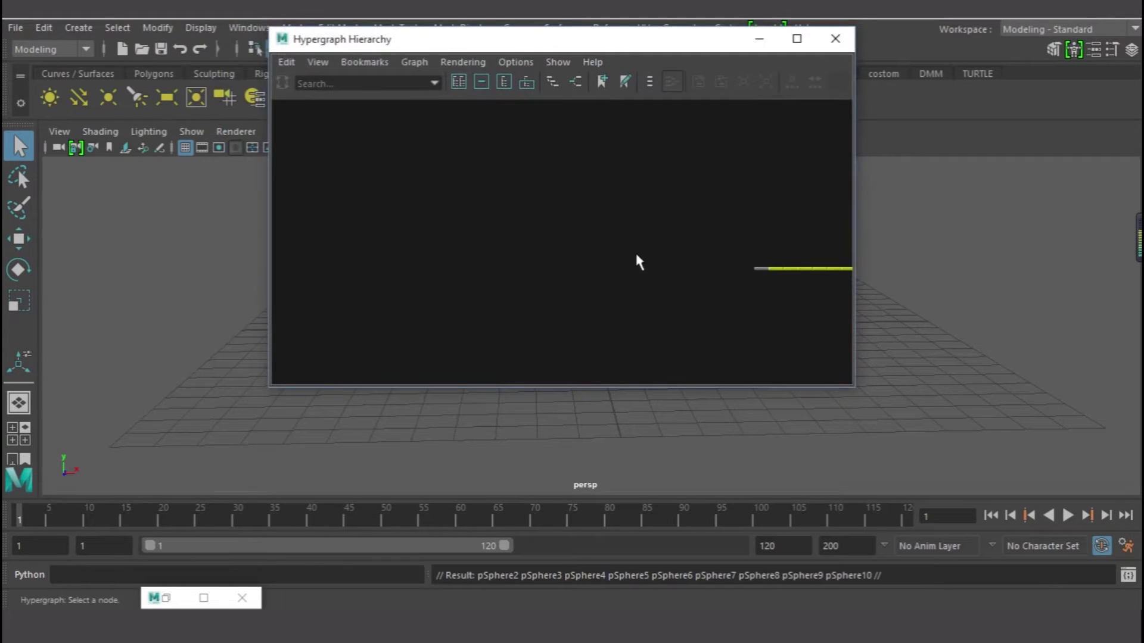
key(f)
scroll(515, 275, down, 3)
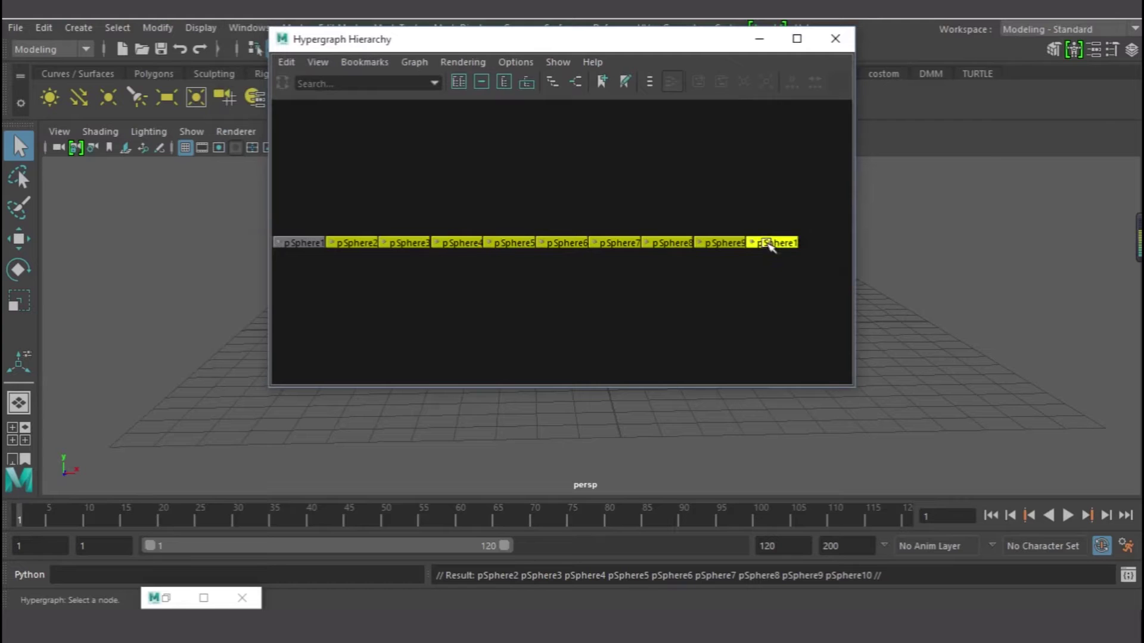
Step: Parent each sphere under the preceding one, from pSphere10 under pSphere9 through pSphere2 under pSphere1, forming a single chain
click(776, 275)
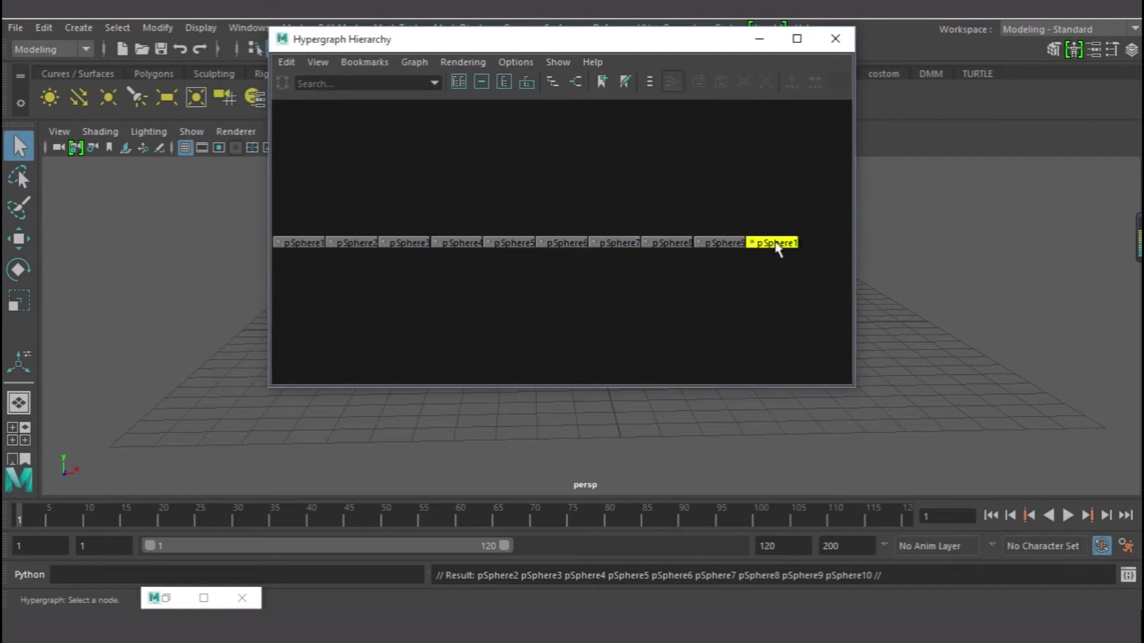
middle_drag(712, 242, 625, 256)
click(709, 241)
click(678, 243)
middle_drag(555, 249, 292, 241)
click(508, 244)
click(462, 242)
click(401, 243)
click(346, 242)
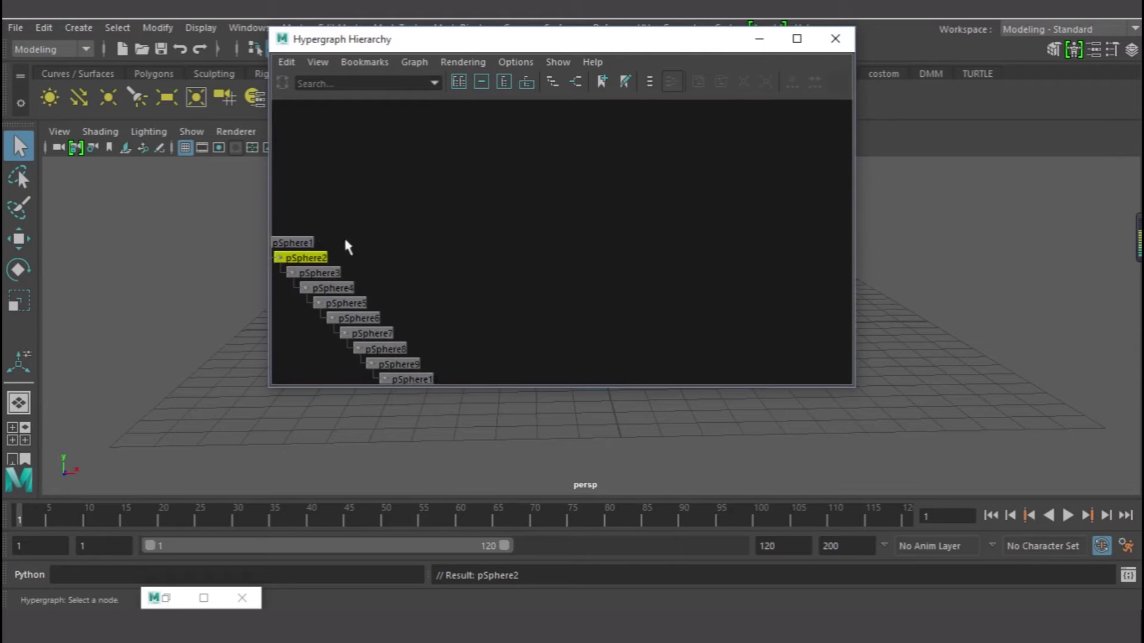
Step: Duplicate the ten-sphere chain from its root and parent the copy under the last sphere of the original
click(365, 242)
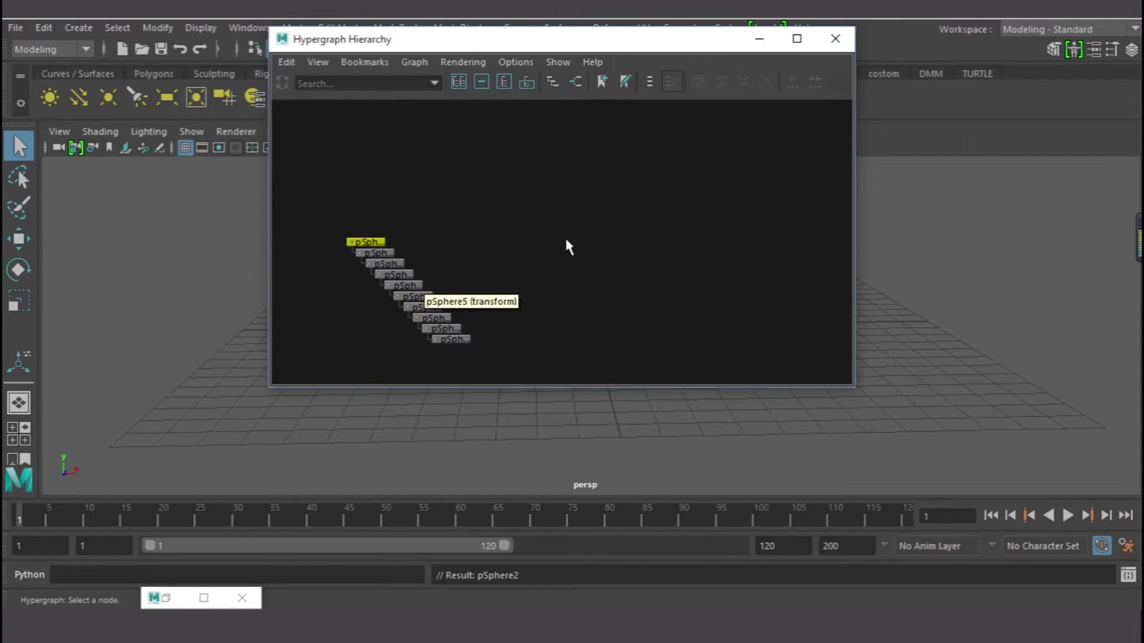
key(ctrl+d)
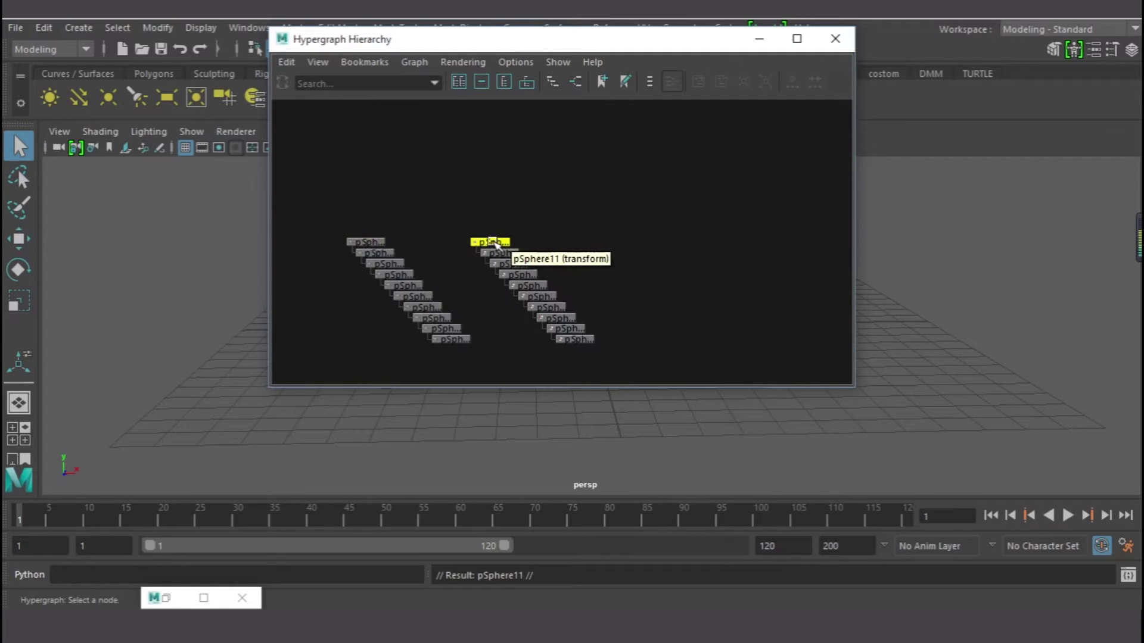
middle_drag(494, 243, 499, 297)
middle_drag(454, 341, 454, 340)
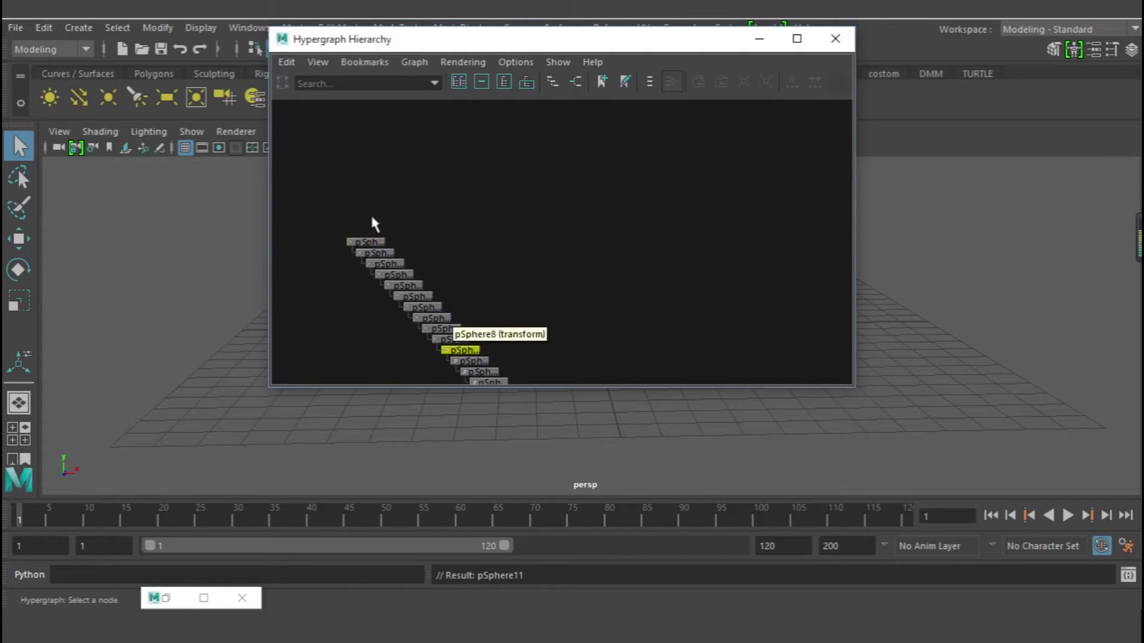
Step: Duplicate the 20-sphere chain from its root and parent the copy under the chain's last sphere
click(386, 242)
scroll(527, 273, down, 5)
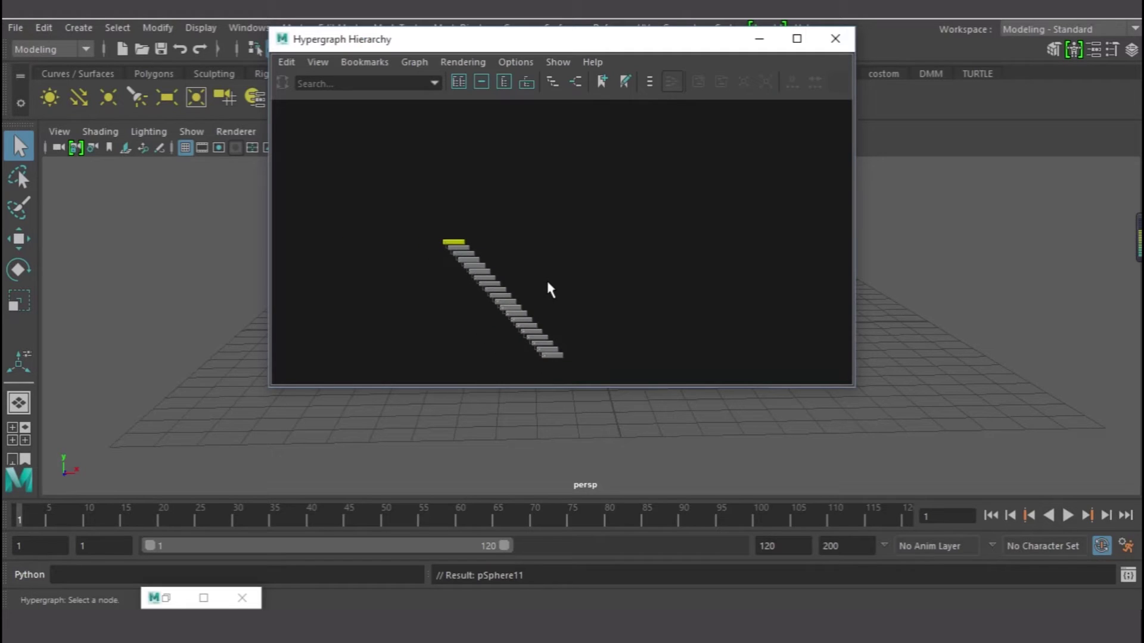
alt+middle_drag(548, 284, 518, 217)
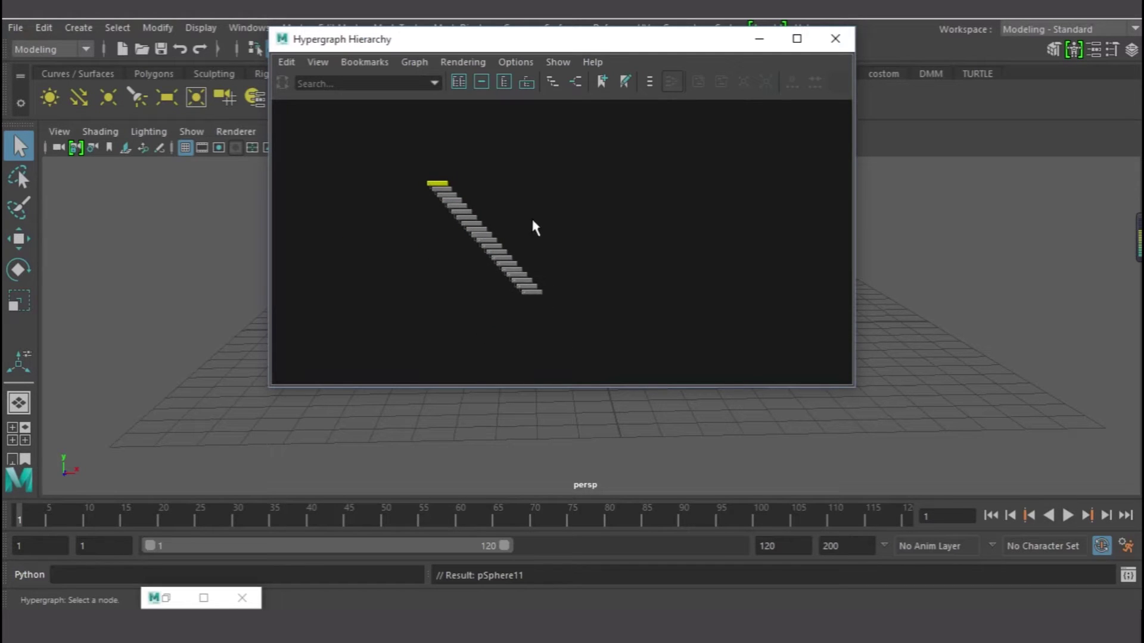
key(ctrl+d)
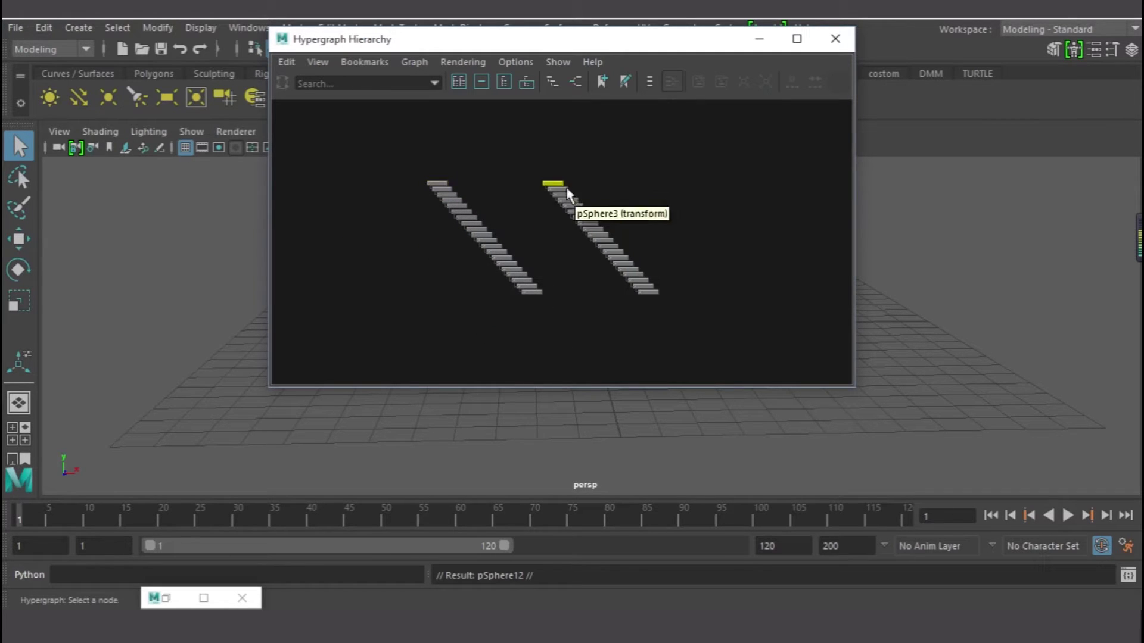
middle_drag(545, 182, 546, 183)
middle_drag(537, 285, 532, 296)
scroll(606, 285, down, 3)
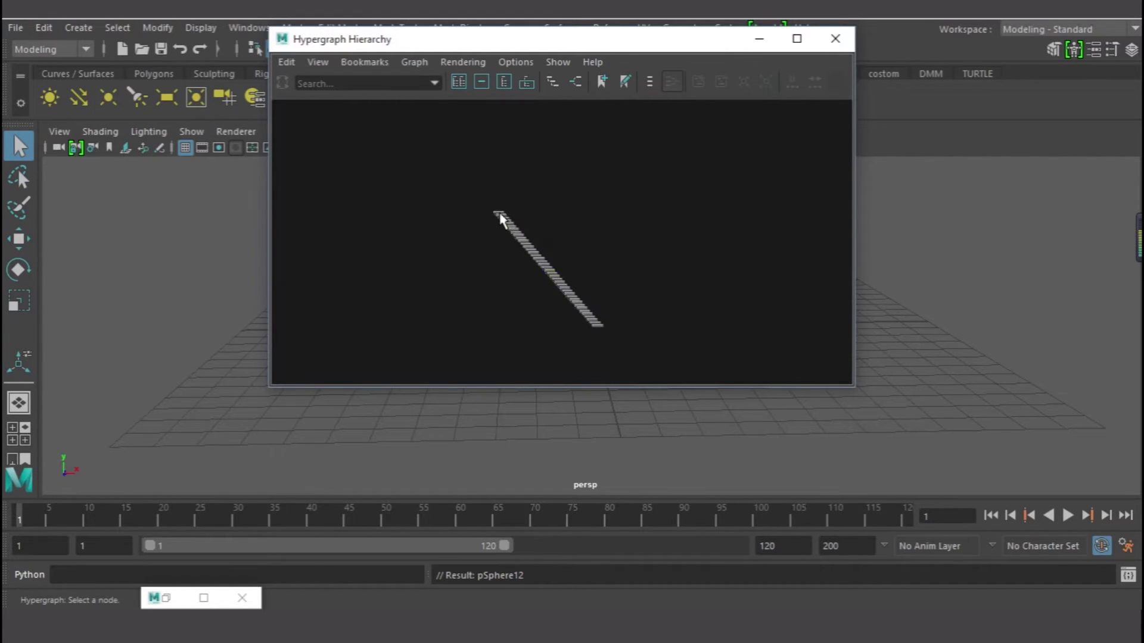
Step: Duplicate the 40-sphere chain from its root and attach the copy beneath the chain's last sphere
scroll(536, 224, up, 3)
scroll(458, 203, up, 1)
click(456, 198)
key(ctrl+d)
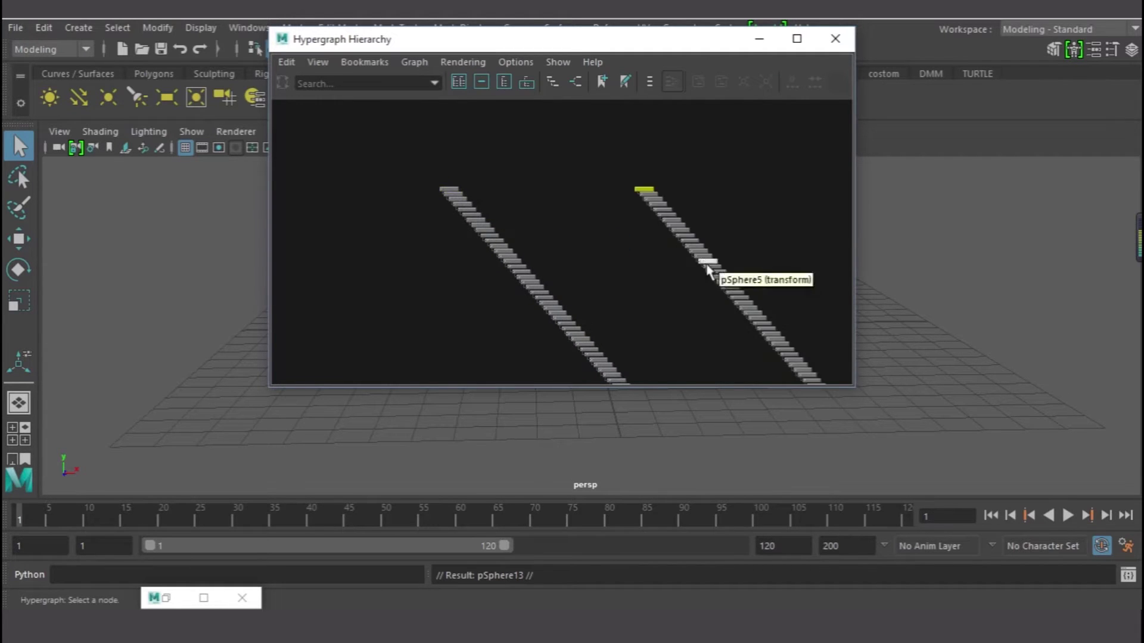
scroll(758, 288, down, 3)
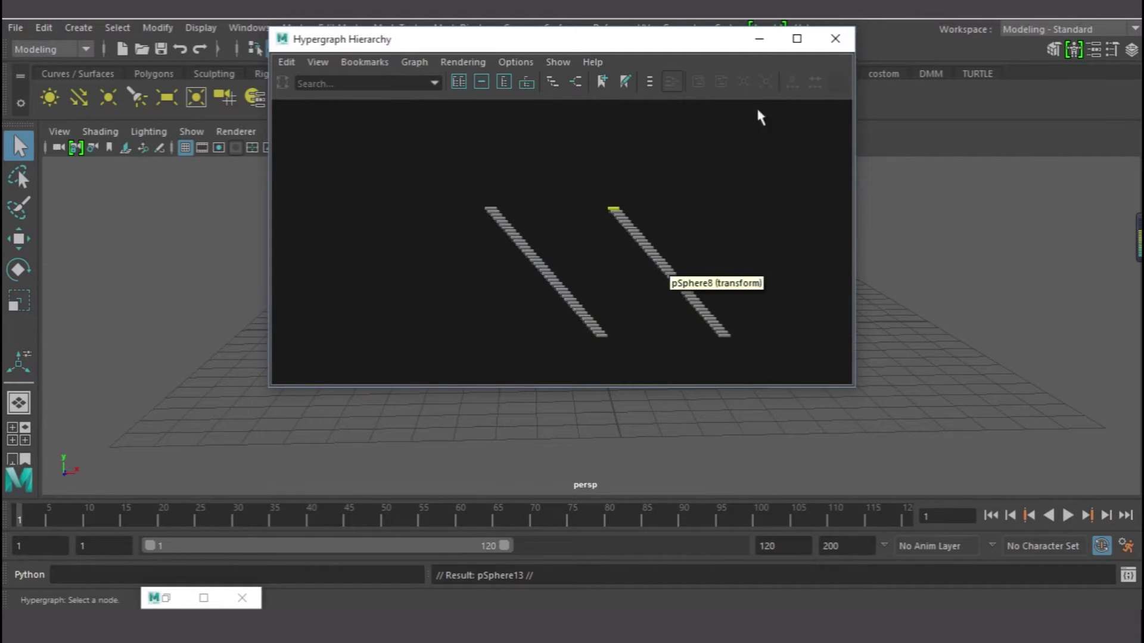
click(796, 39)
scroll(279, 238, up, 1)
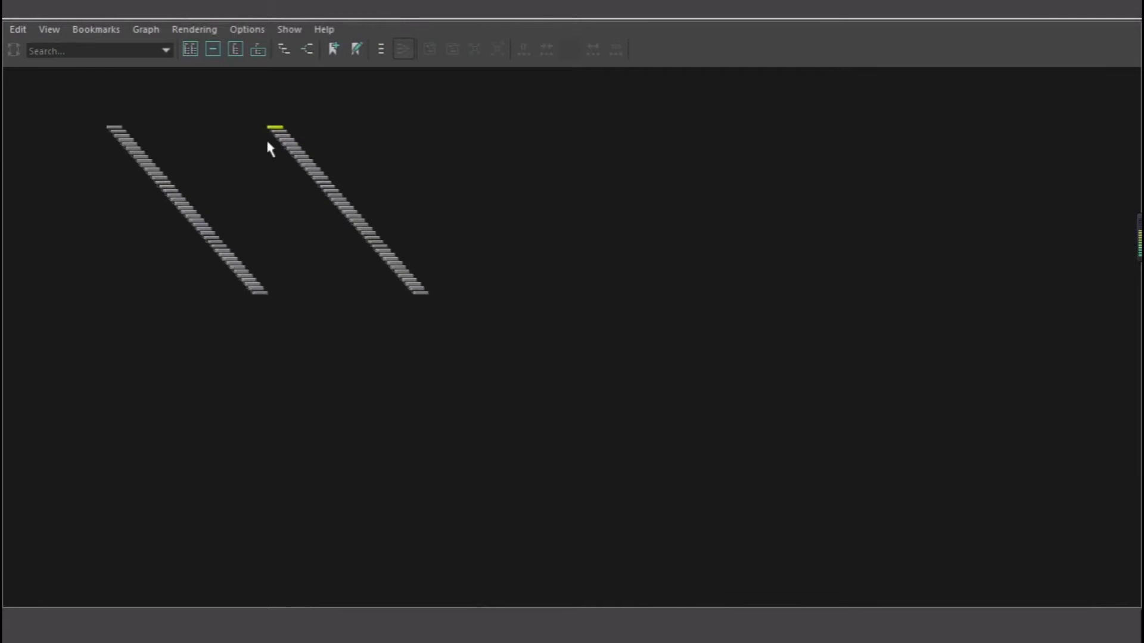
middle_drag(276, 127, 278, 136)
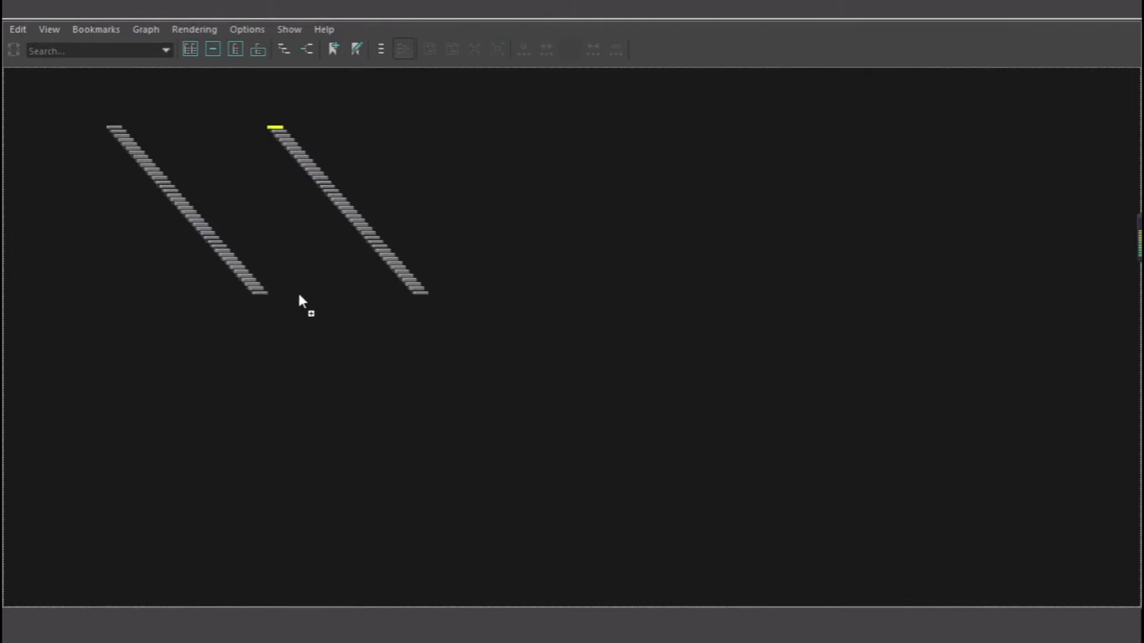
middle_drag(266, 293, 264, 295)
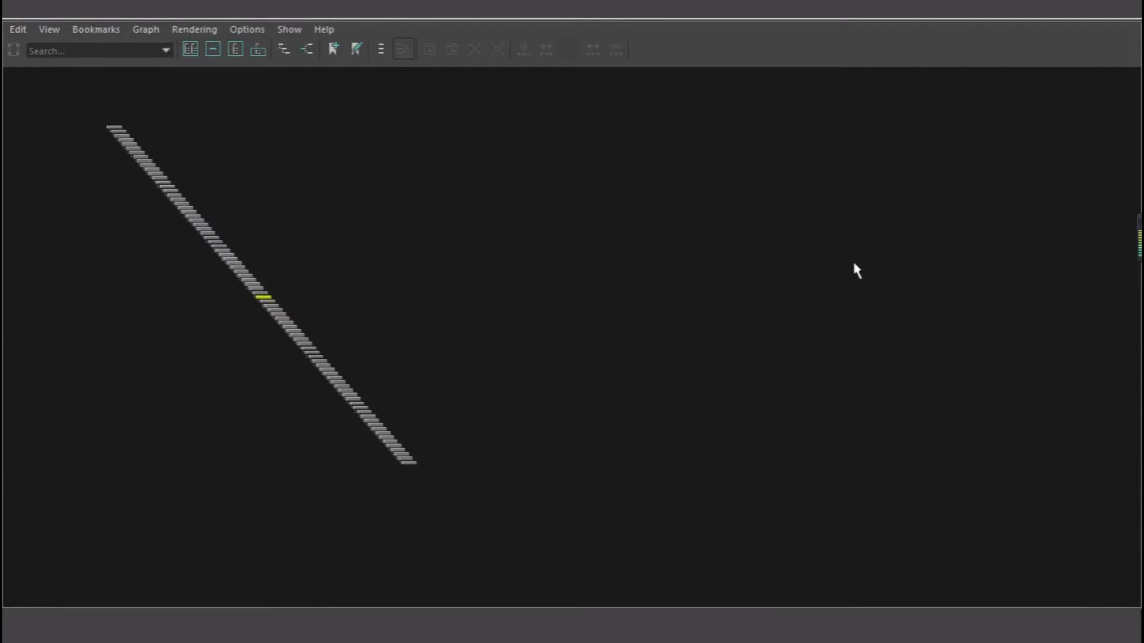
Step: Select all sphere nodes of the chain in the Hypergraph, then minimize it and bring up the Outliner
click(1080, 19)
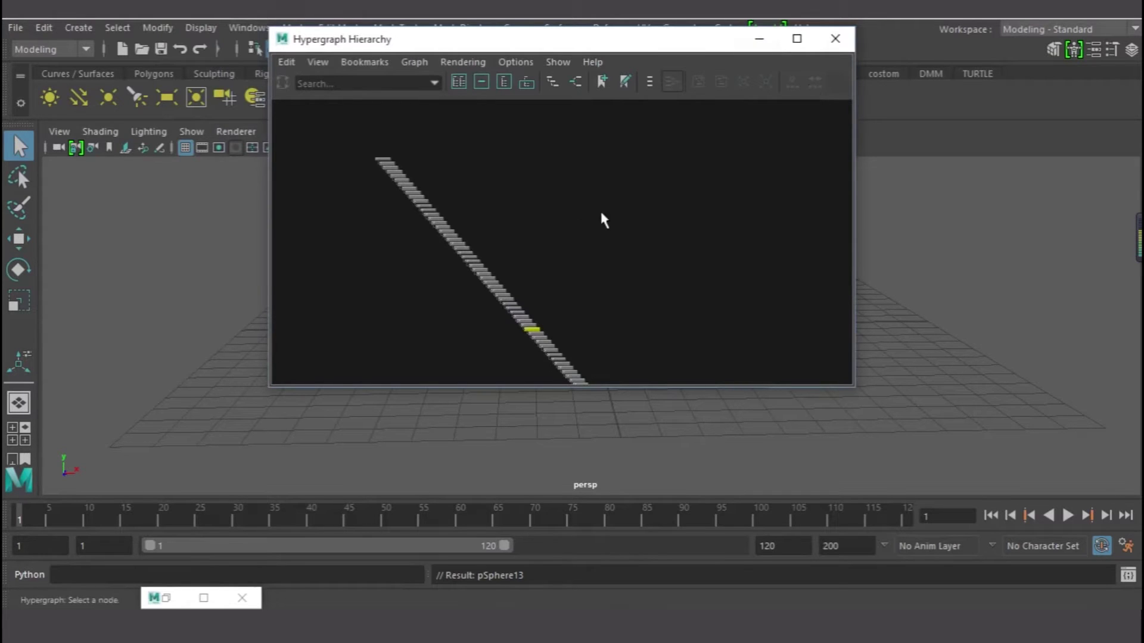
scroll(603, 220, down, 3)
drag(389, 154, 810, 477)
drag(416, 177, 736, 442)
click(751, 39)
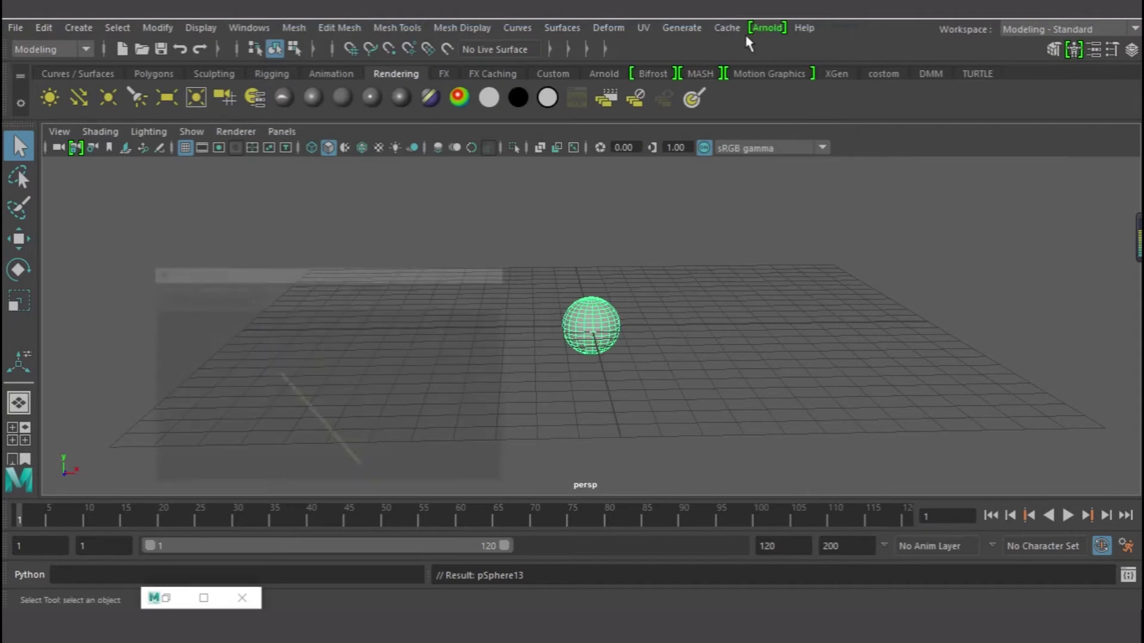
click(161, 597)
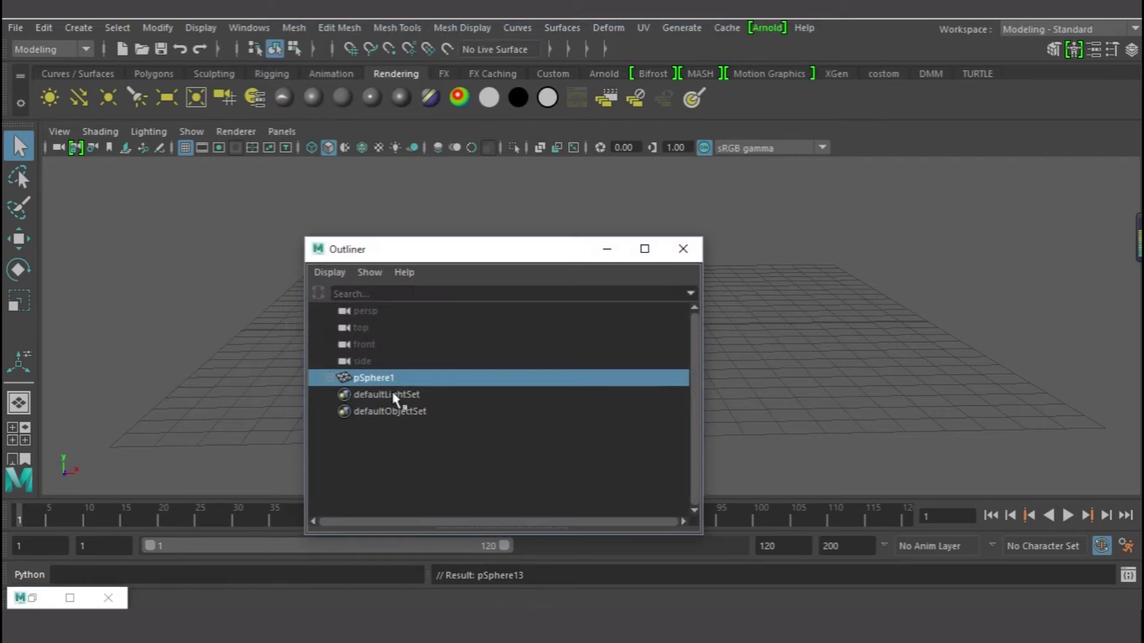
Step: Move the Outliner clear of the selected spheres to see them, and minimize it
click(400, 377)
drag(515, 261, 1028, 184)
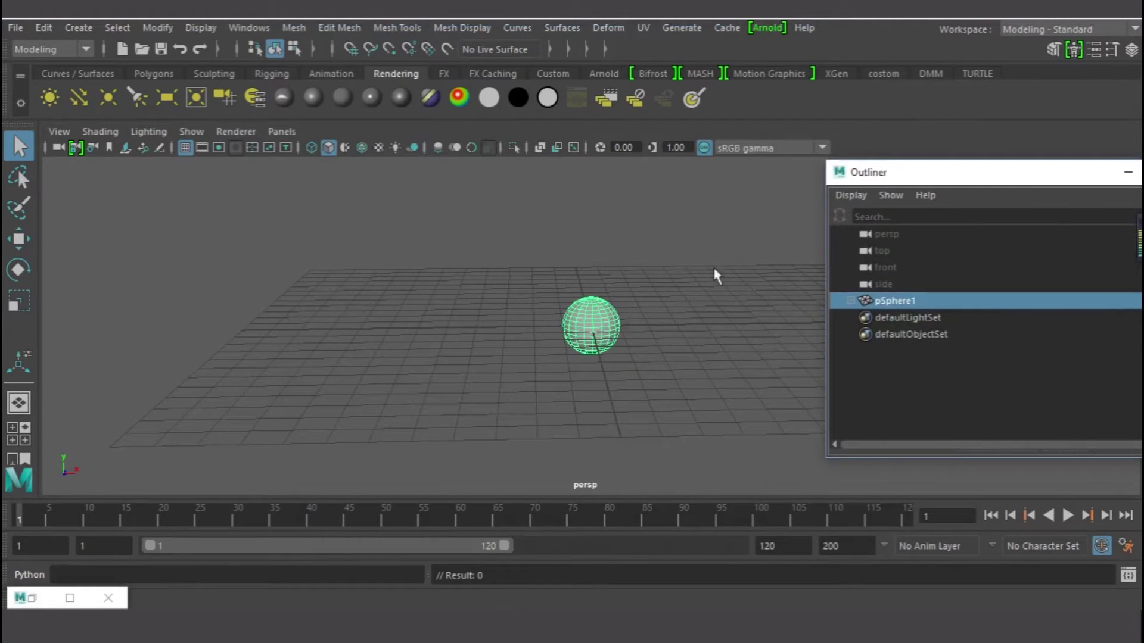
drag(465, 243, 702, 412)
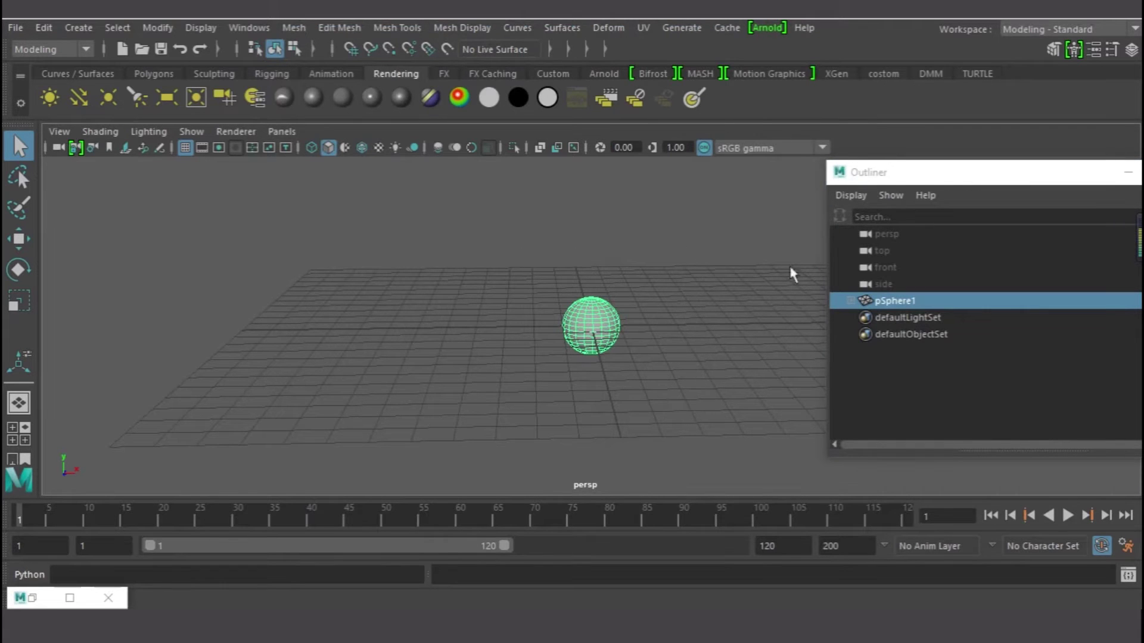
drag(954, 174, 610, 309)
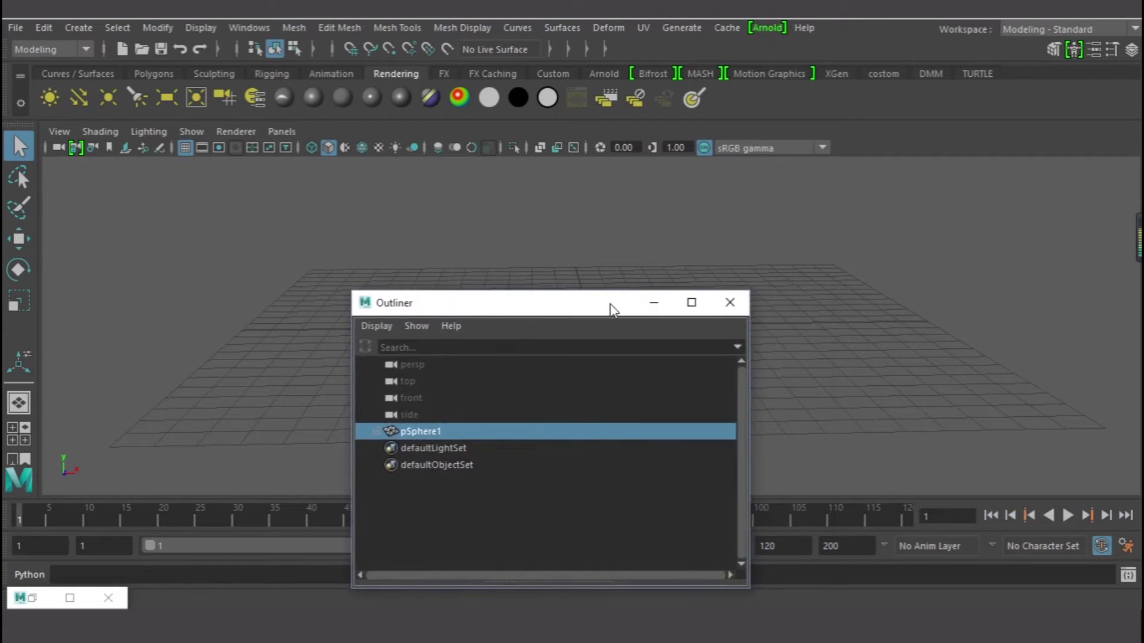
click(652, 302)
Step: Move the selected spheres along X so the parented chain spreads out, with Translate X at about 2.285
key(w)
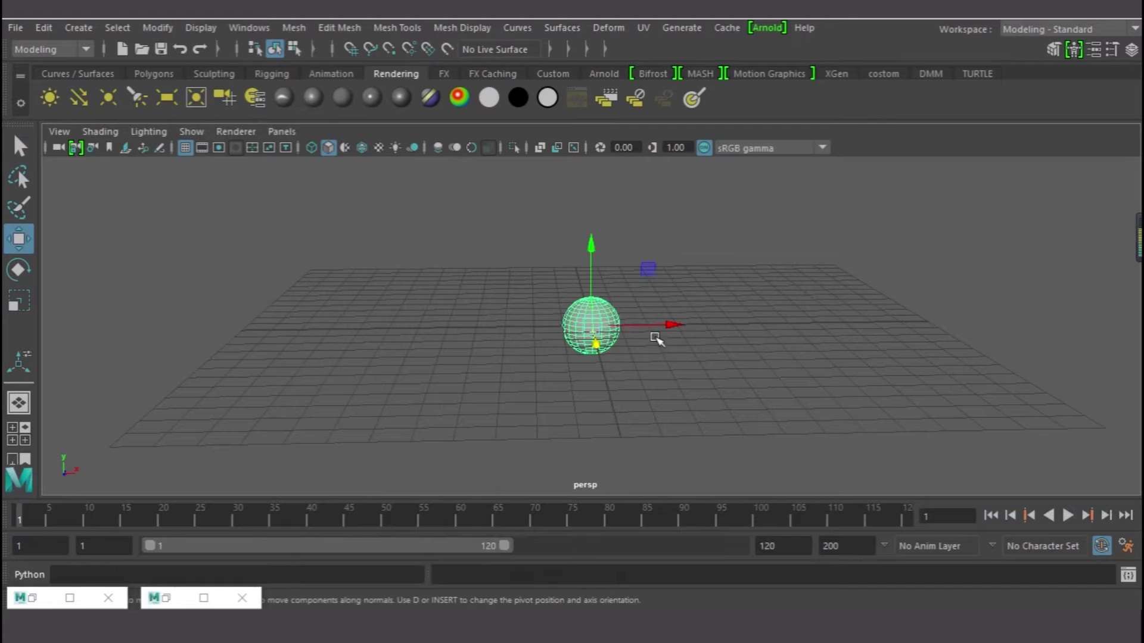
drag(677, 324, 749, 339)
alt+middle_drag(799, 391, 514, 346)
scroll(514, 345, down, 5)
alt+middle_drag(607, 349, 374, 338)
scroll(474, 331, down, 4)
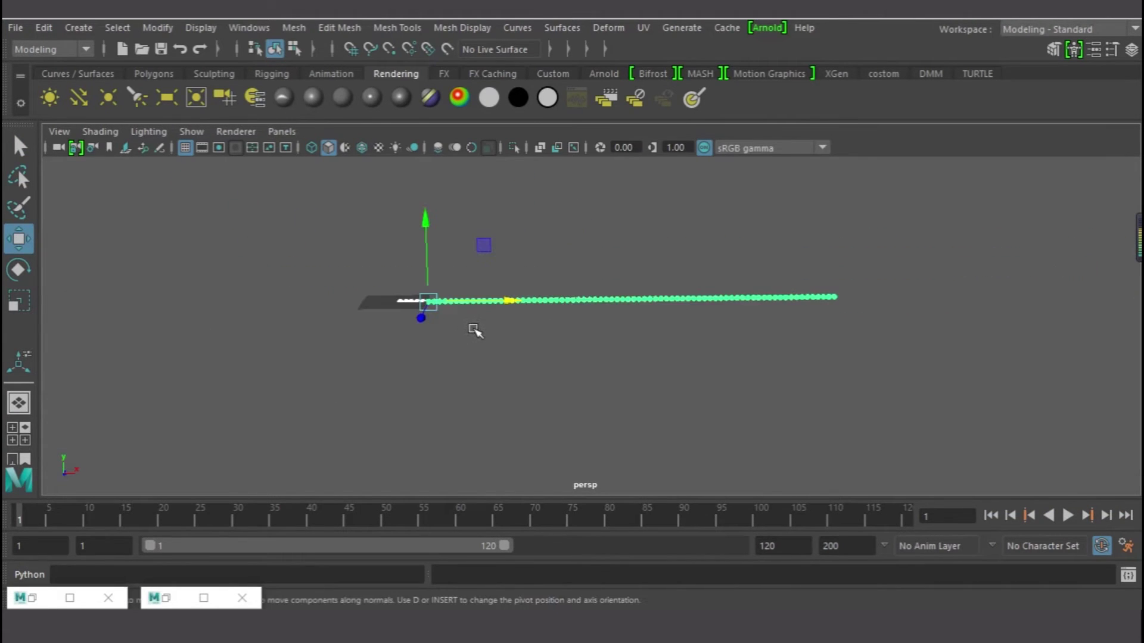
scroll(475, 330, up, 4)
scroll(476, 329, down, 4)
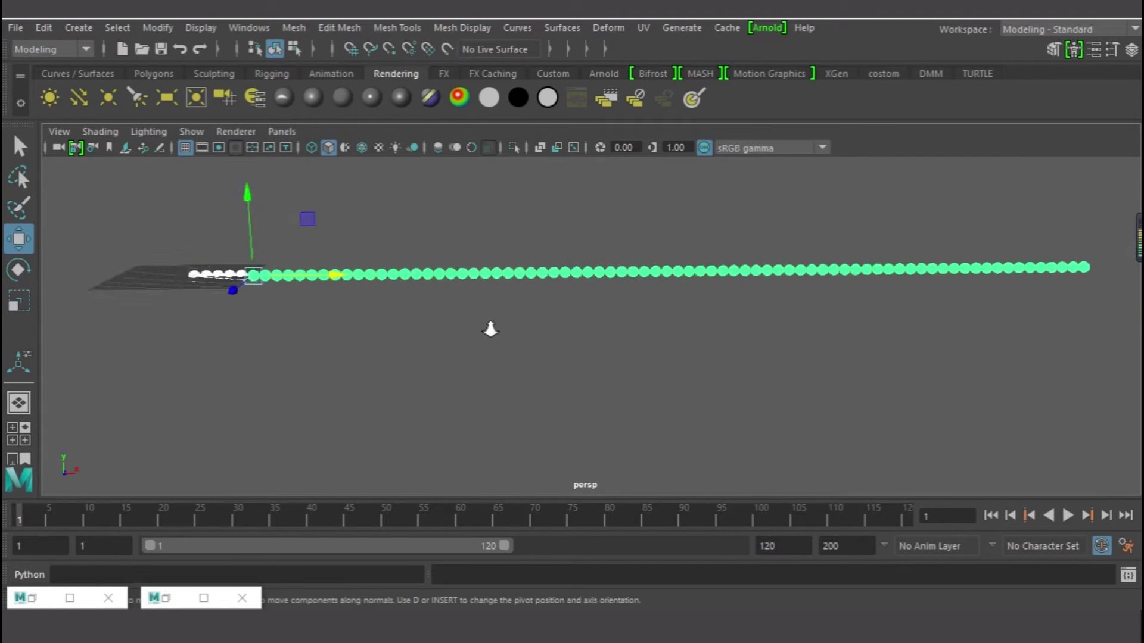
Step: Show the Channel Box and select the Scale X, Y and Z channels of the selected spheres
key(ctrl+shift+a)
drag(1099, 256, 1095, 282)
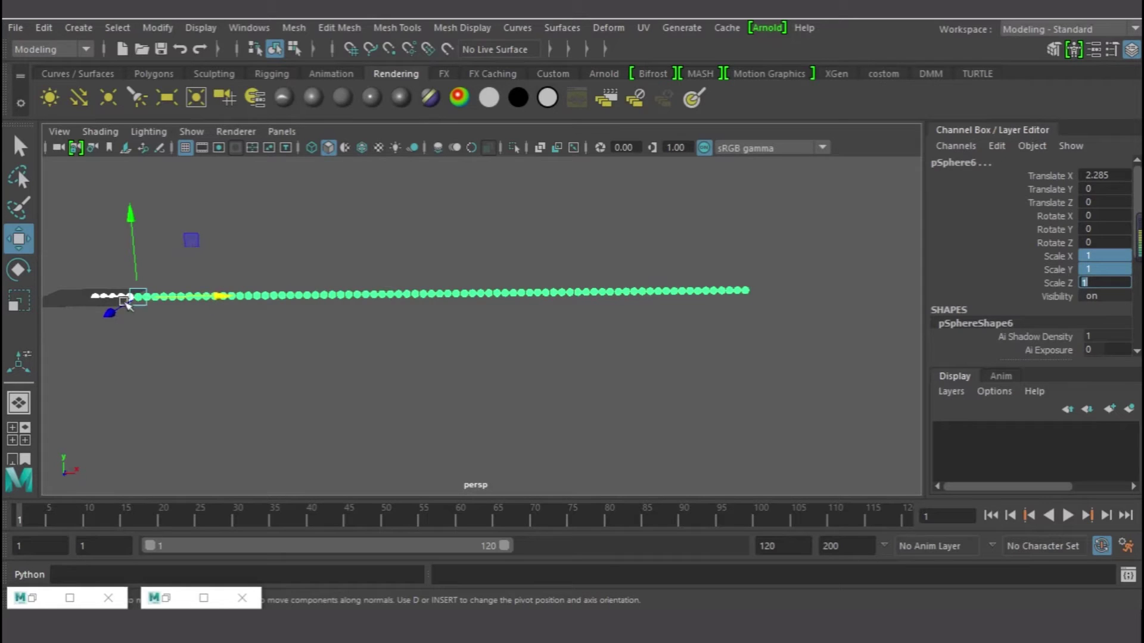
click(220, 296)
drag(54, 264, 840, 350)
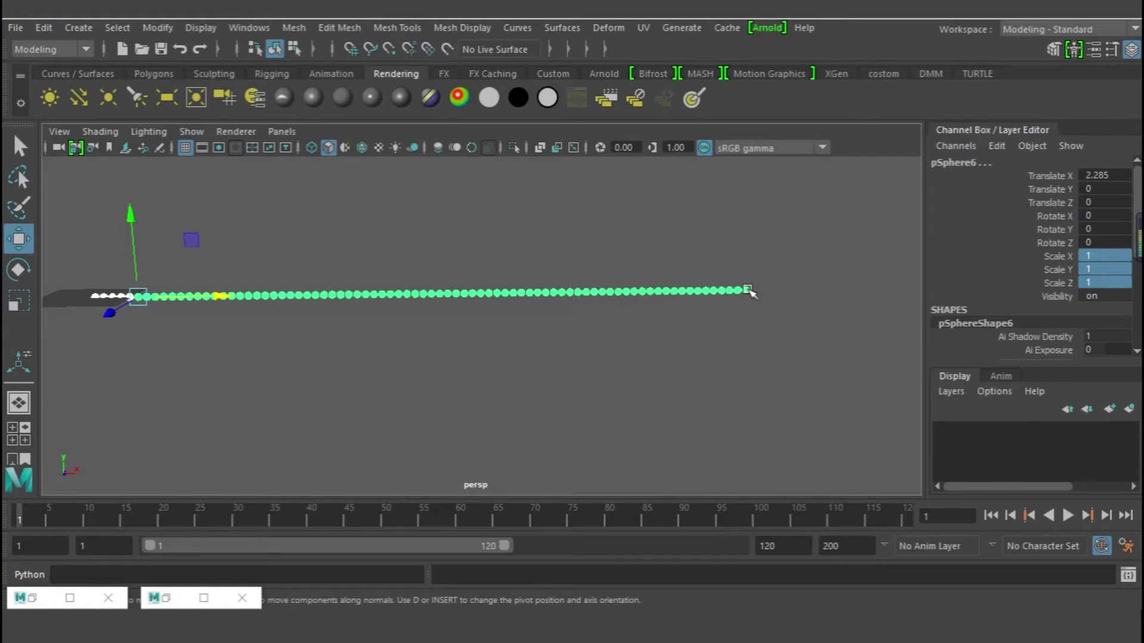
scroll(751, 295, up, 2)
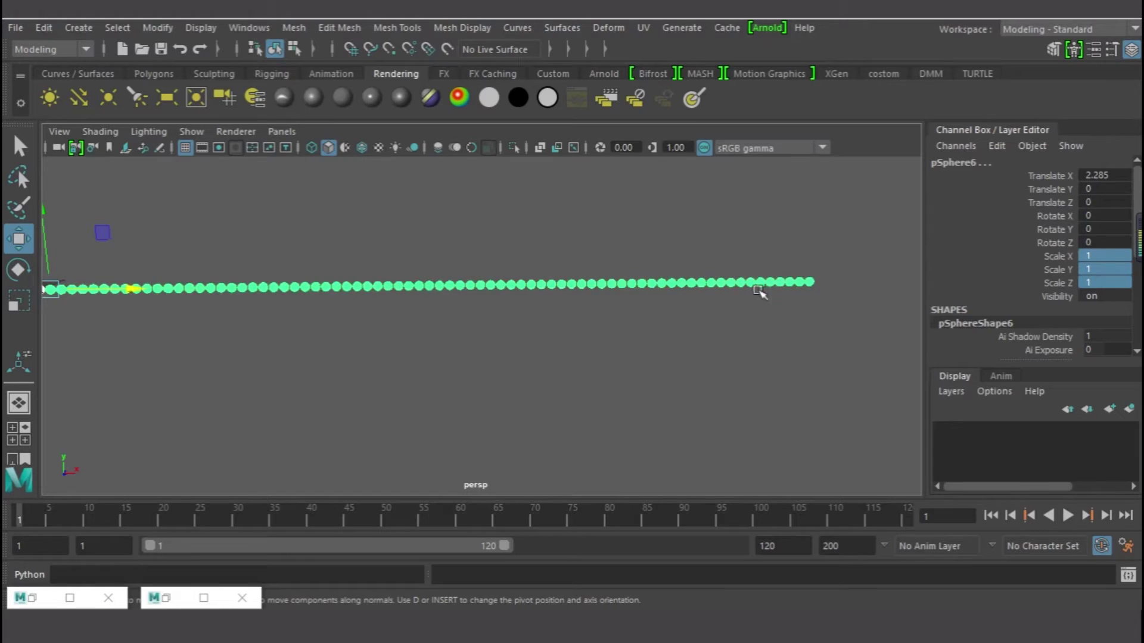
scroll(798, 287, down, 1)
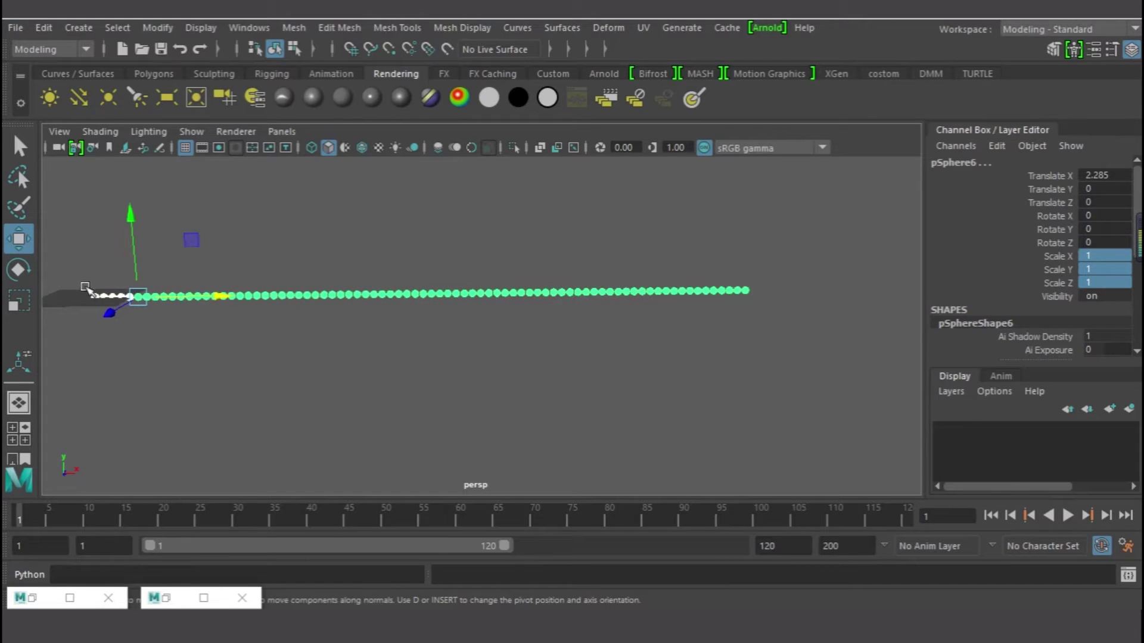
Step: Set Scale X, Y and Z of all selected spheres to 1.3 and inspect how the chain grows
drag(1088, 257, 1092, 282)
double_click(1094, 282)
key(Return)
scroll(762, 310, down, 5)
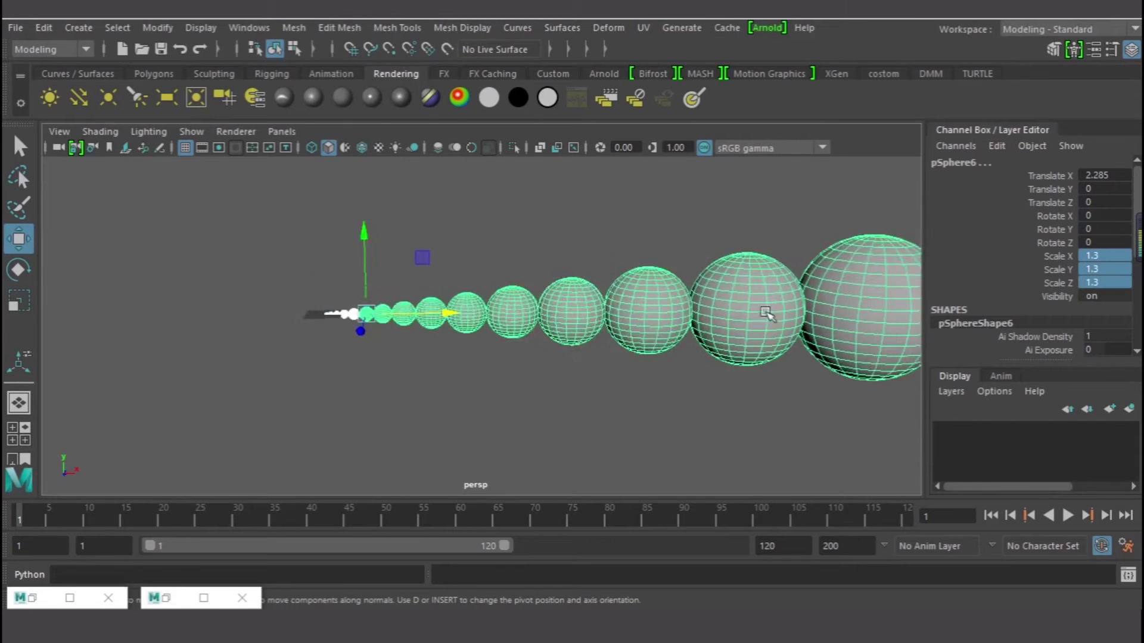
scroll(852, 321, down, 2)
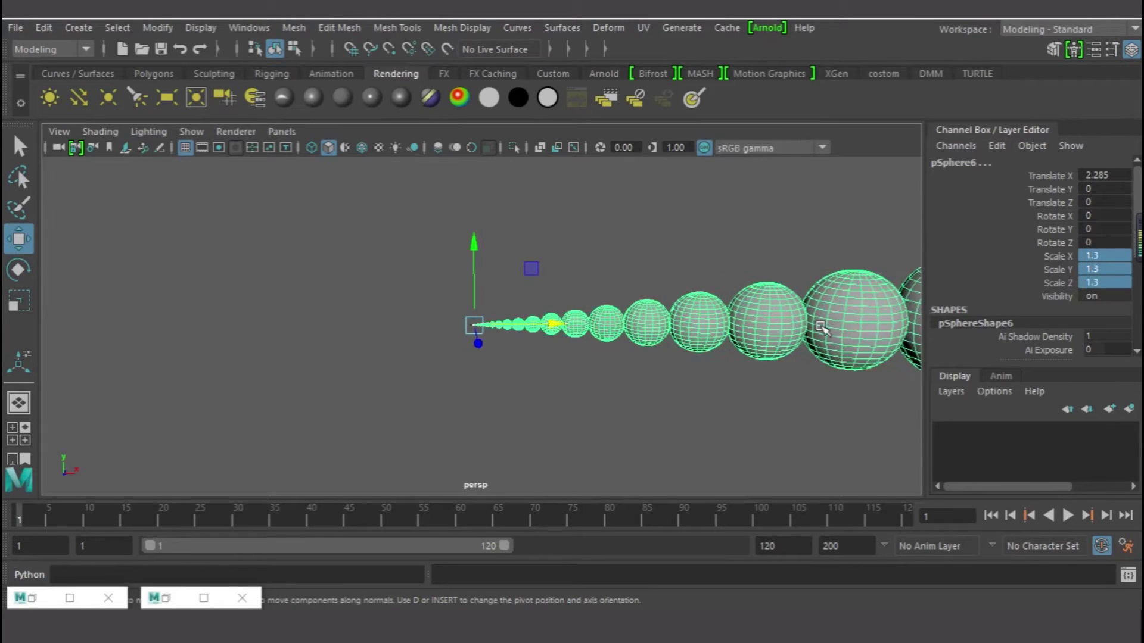
scroll(756, 338, up, 5)
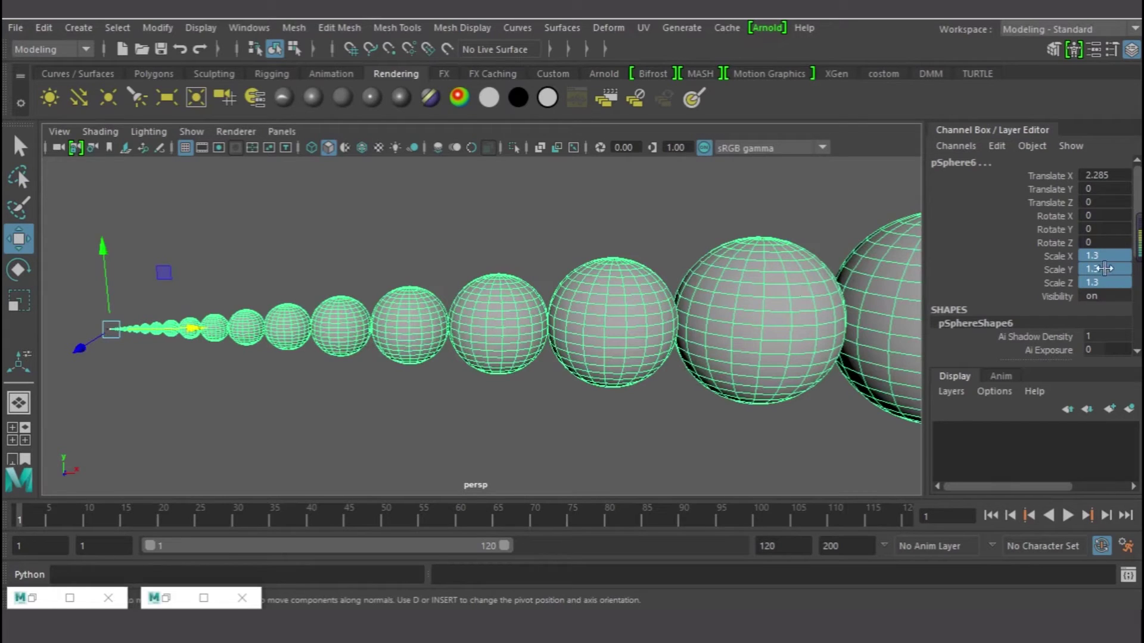
Step: Set Scale X, Y and Z of all selected spheres to 1.03 and frame the whole chain
drag(1096, 255, 1098, 281)
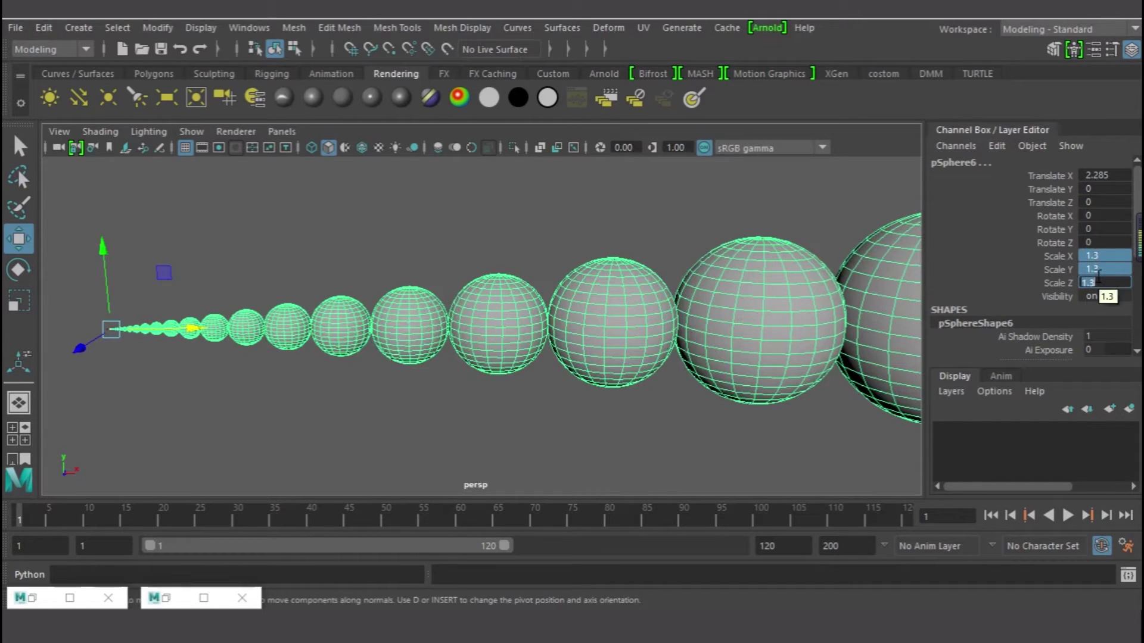
text(103)
key(Return)
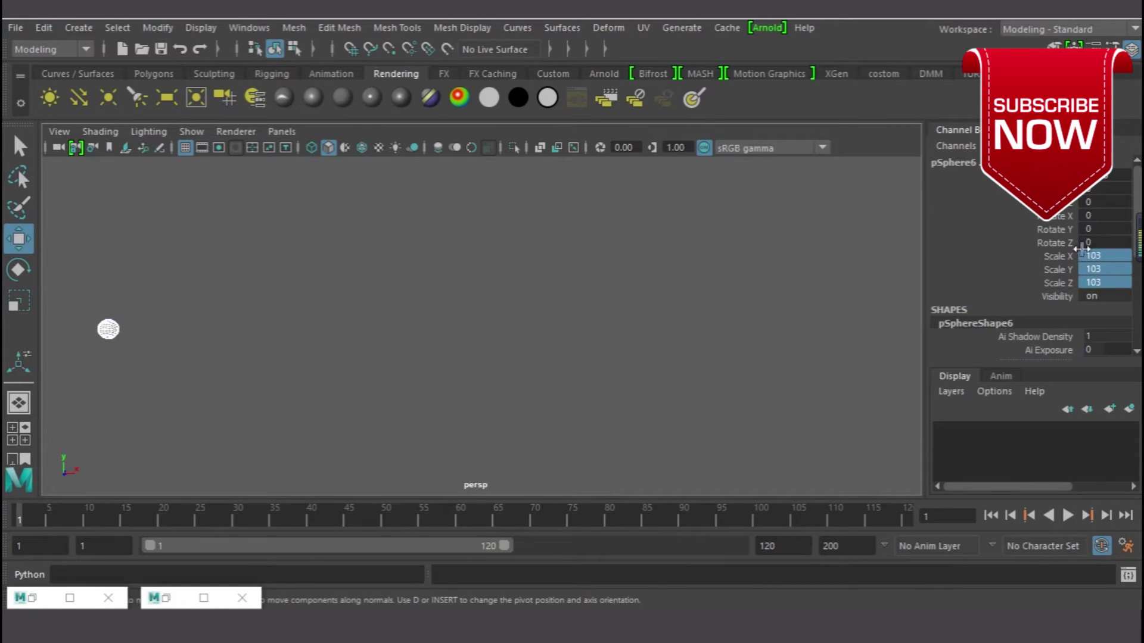
double_click(1100, 283)
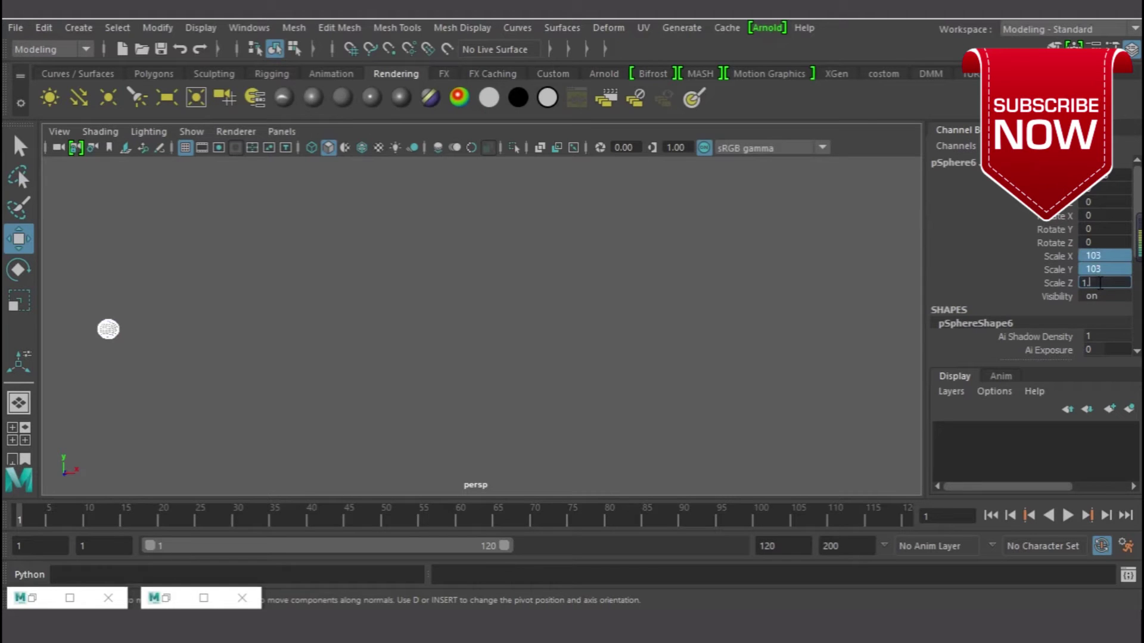
text(1.03)
key(Return)
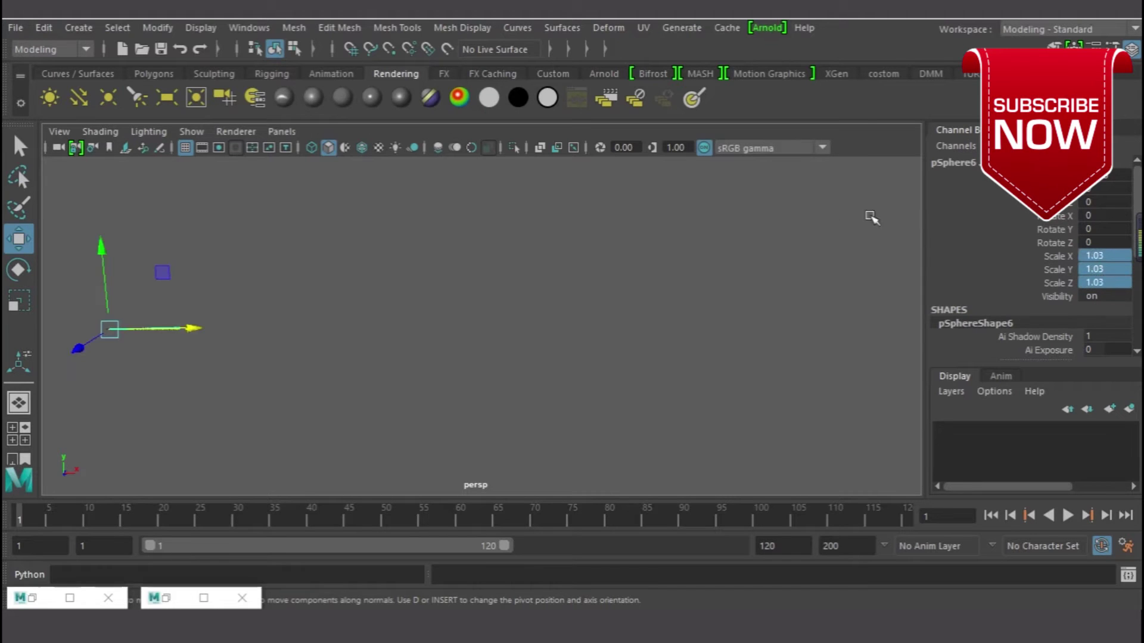
scroll(64, 429, down, 2)
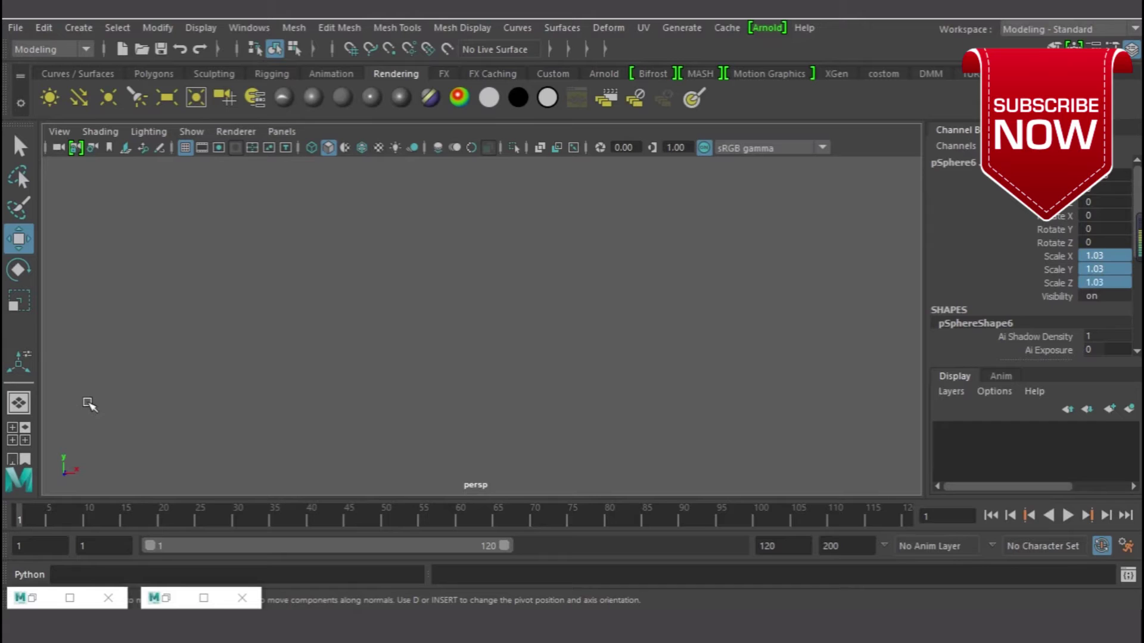
key(a)
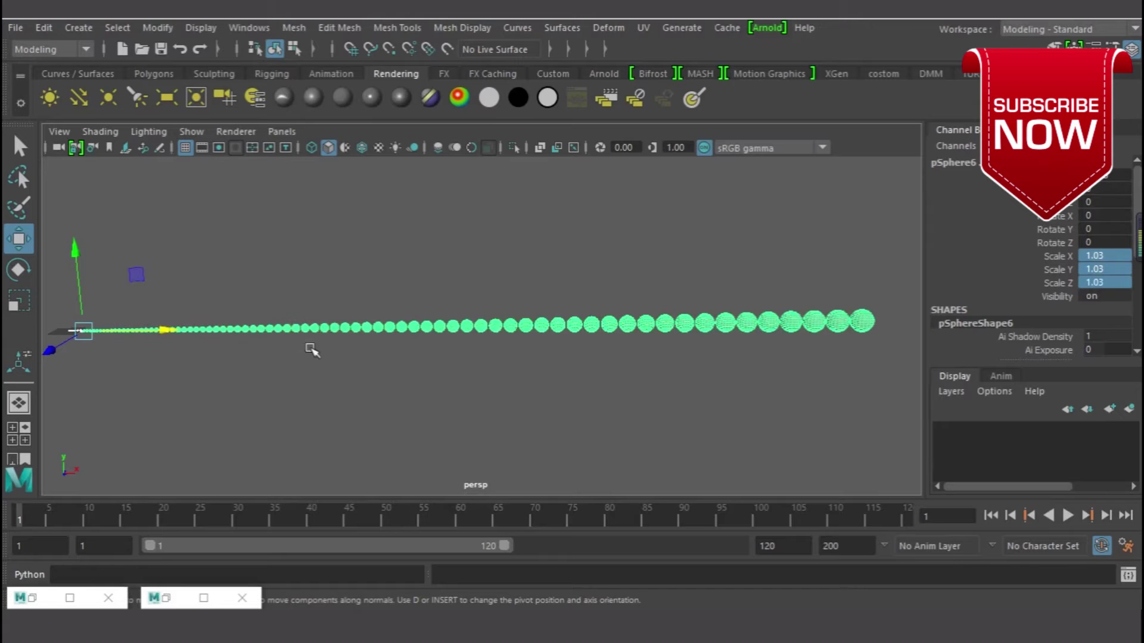
Step: Set Scale X, Y and Z of all selected spheres to 1.04 and bring the whole chain into view
double_click(1104, 282)
text(1.04)
key(Return)
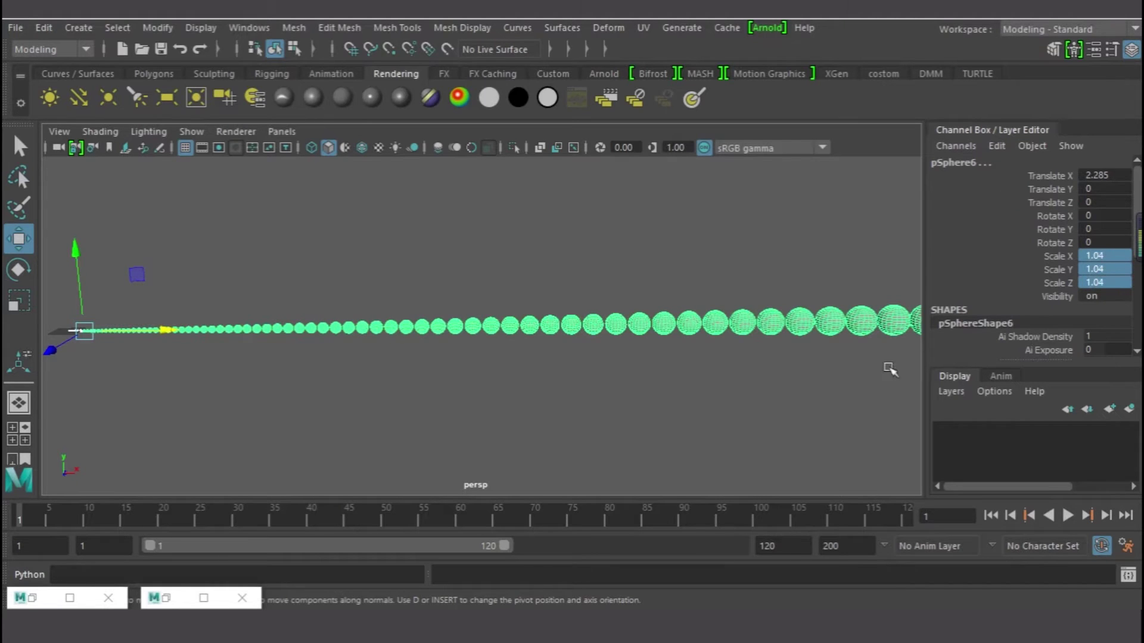
scroll(768, 326, down, 1)
scroll(769, 326, down, 1)
scroll(767, 326, up, 1)
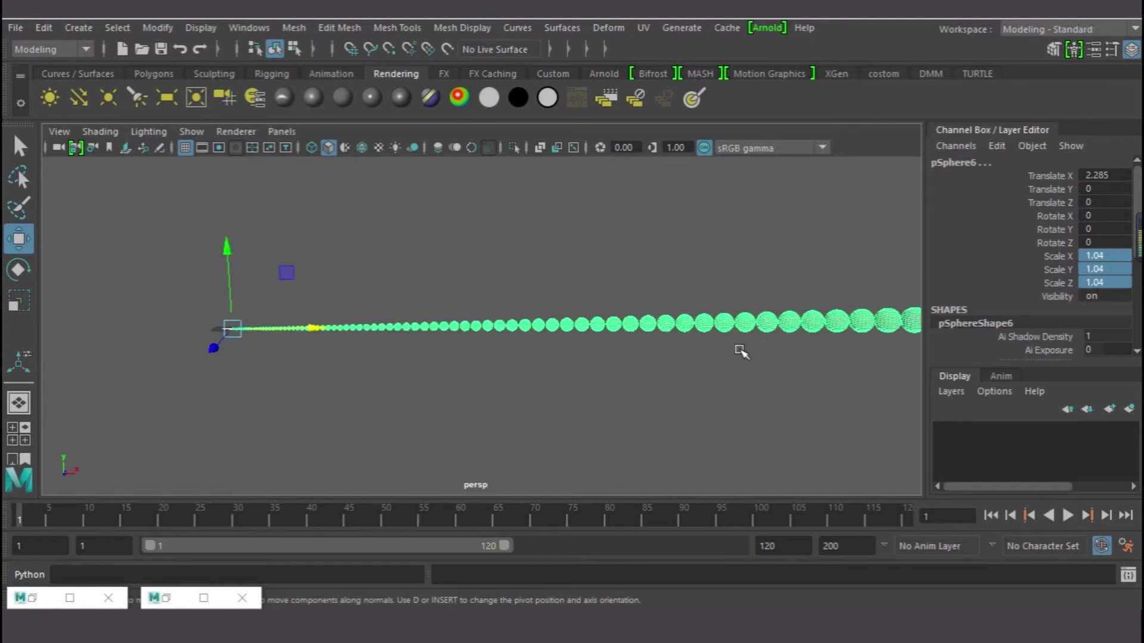
scroll(741, 353, down, 1)
alt+middle_drag(755, 349, 669, 355)
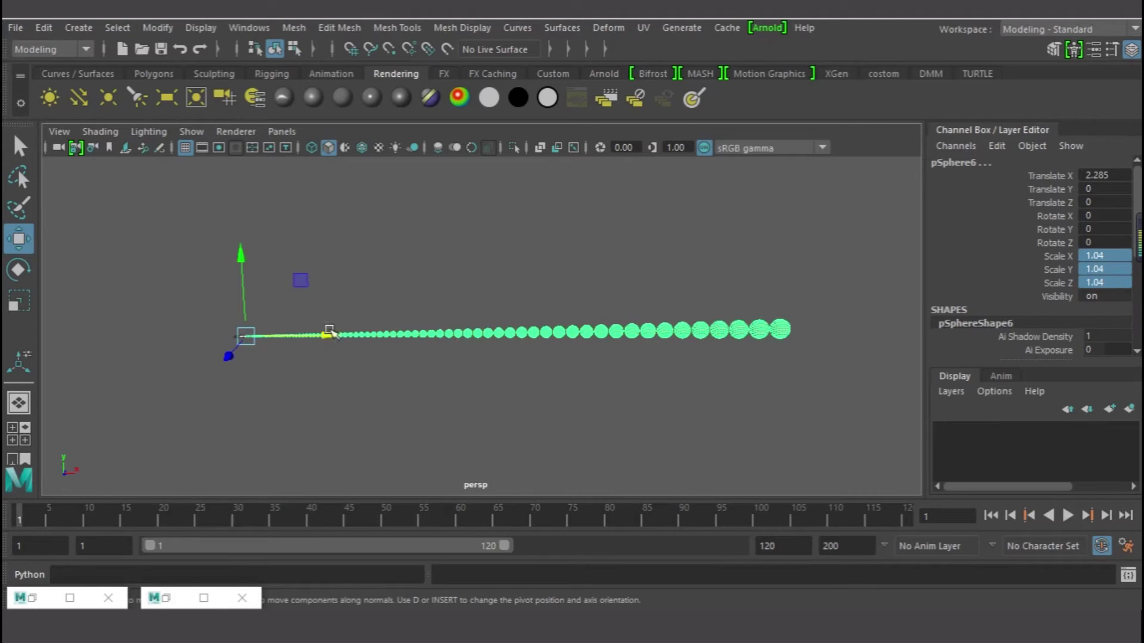
Step: Rotate all selected spheres about Z to about -8.561 to curl the chain, and inspect the spiral
key(e)
mouse_move(295, 282)
mouse_down()
mouse_move(284, 273)
mouse_move(298, 301)
mouse_up()
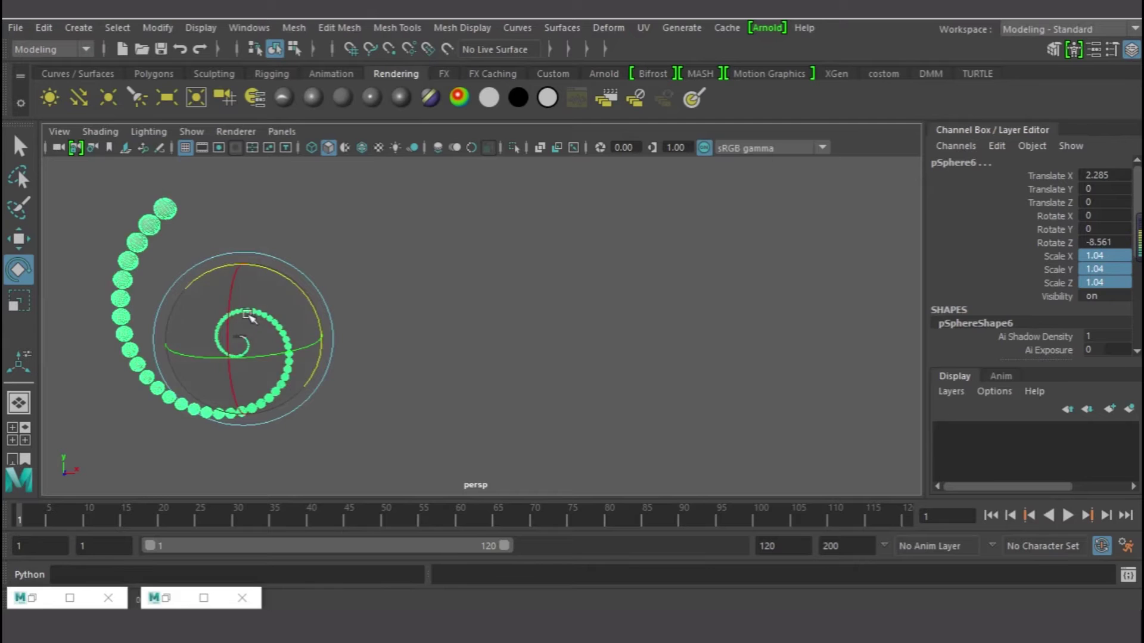
key(ctrl+h)
key(ctrl+shift+h)
alt+drag(339, 365, 200, 310)
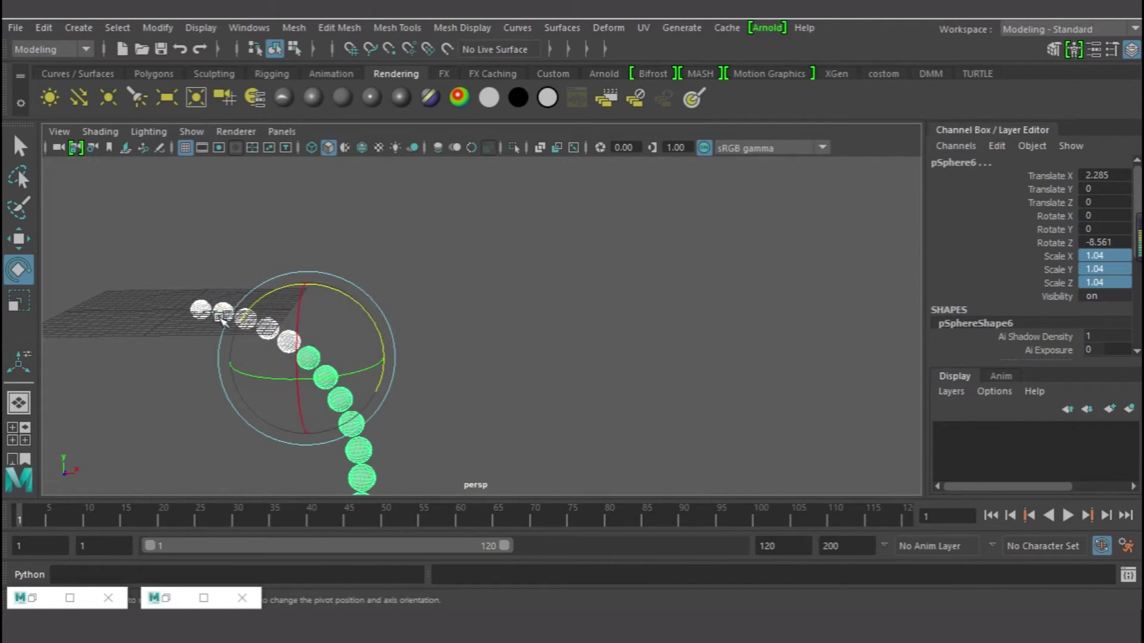
alt+drag(222, 318, 277, 335)
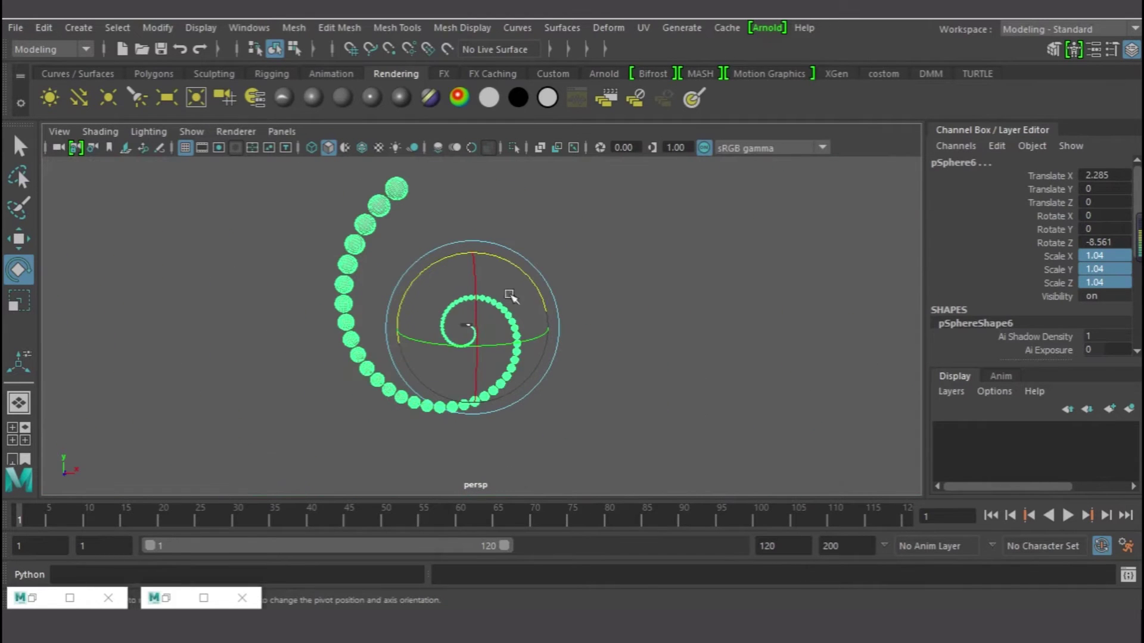
alt+drag(403, 404, 472, 395)
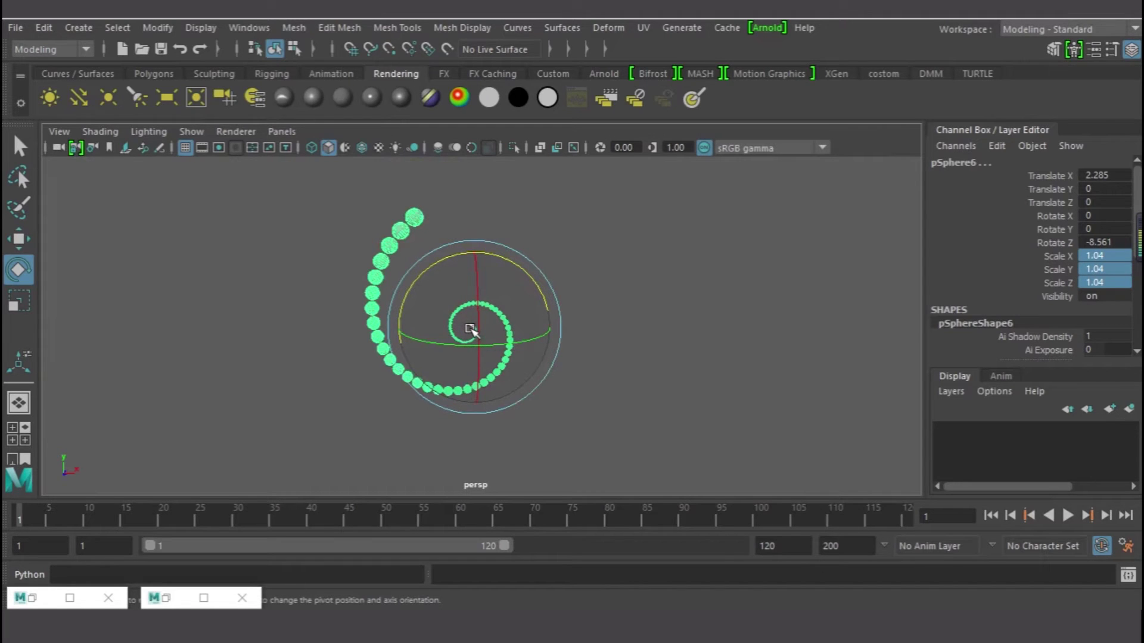
Step: Try a tighter curl with Rotate Z at about 12.052, and undo the trial rotations back to the straight chain
drag(471, 330, 557, 364)
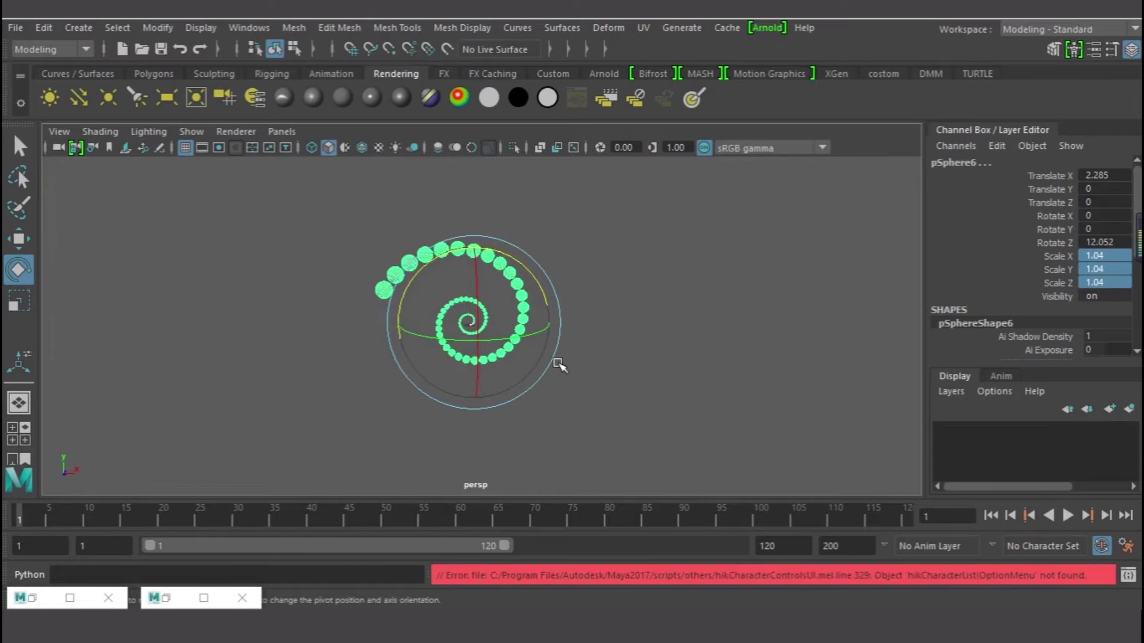
key(ctrl+z)
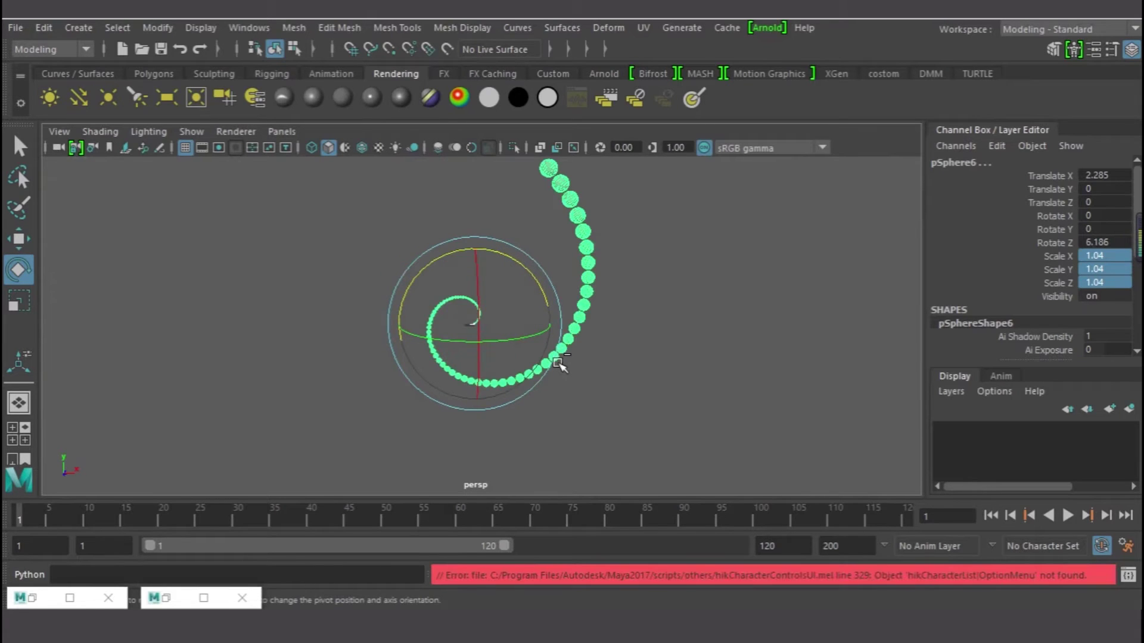
key(ctrl+z)
Step: Extend the end of the playback range to frame 500
alt+middle_drag(640, 357, 480, 350)
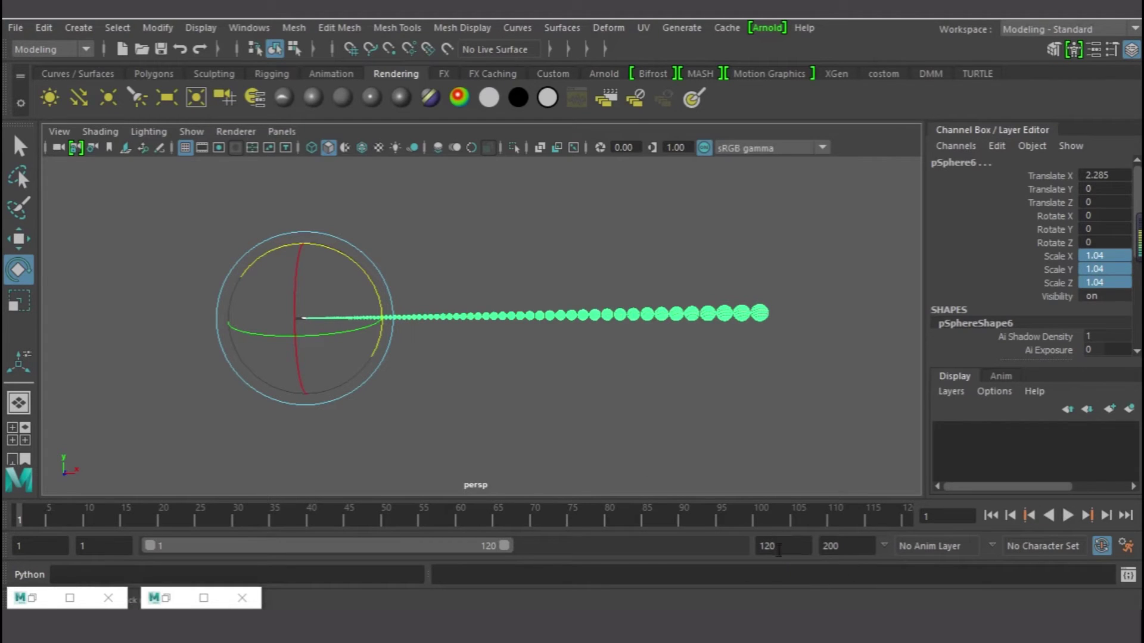
text(500)
key(Return)
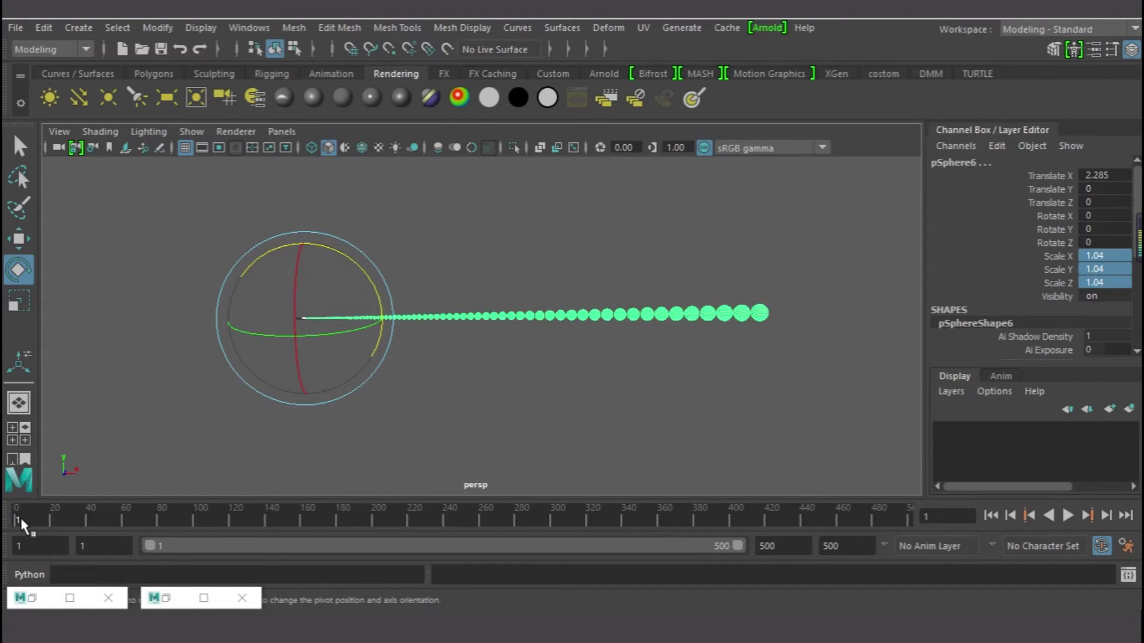
Step: Key the selected spheres at frame 1 with Rotate Z about 17.176, and at frame 500 with rotations of about -5.901, -23.906 and 18.427
drag(352, 262, 331, 250)
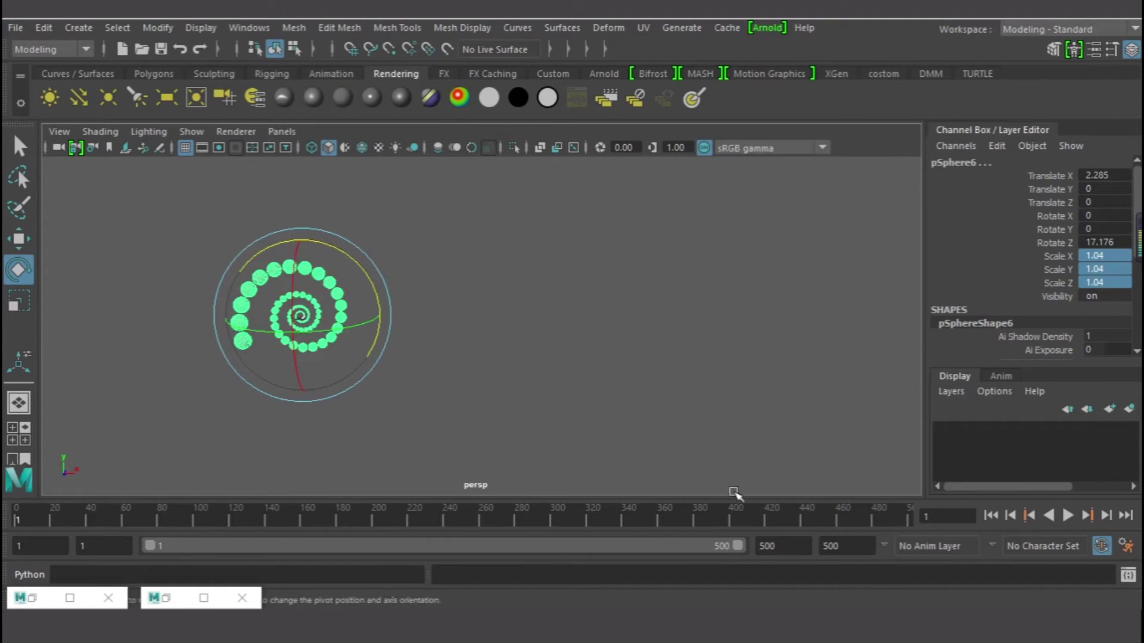
key(s)
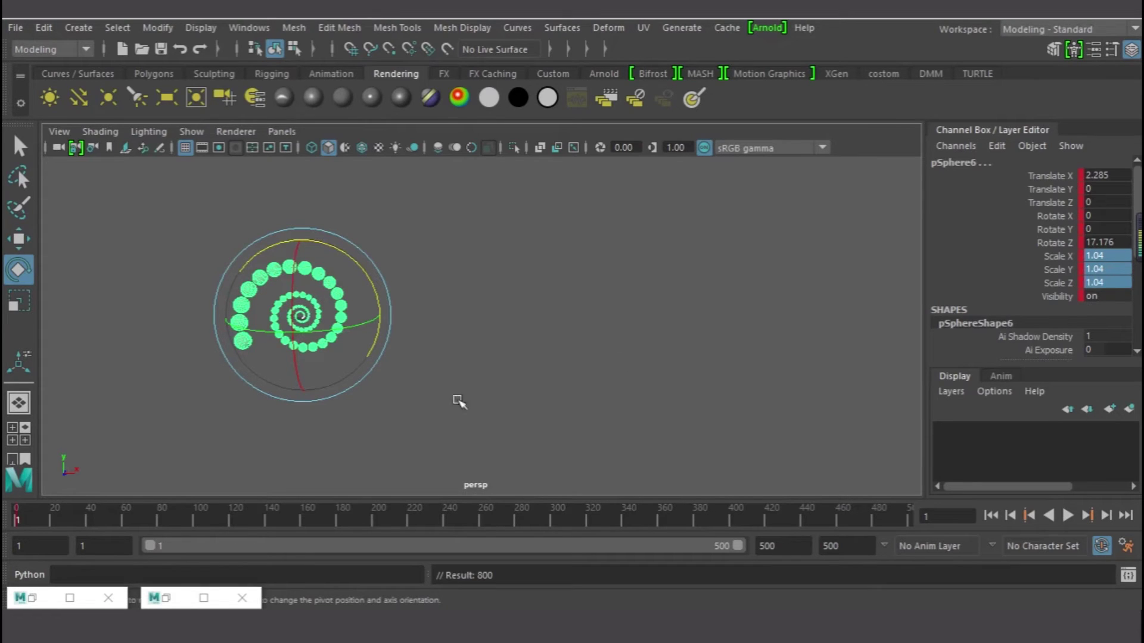
click(909, 521)
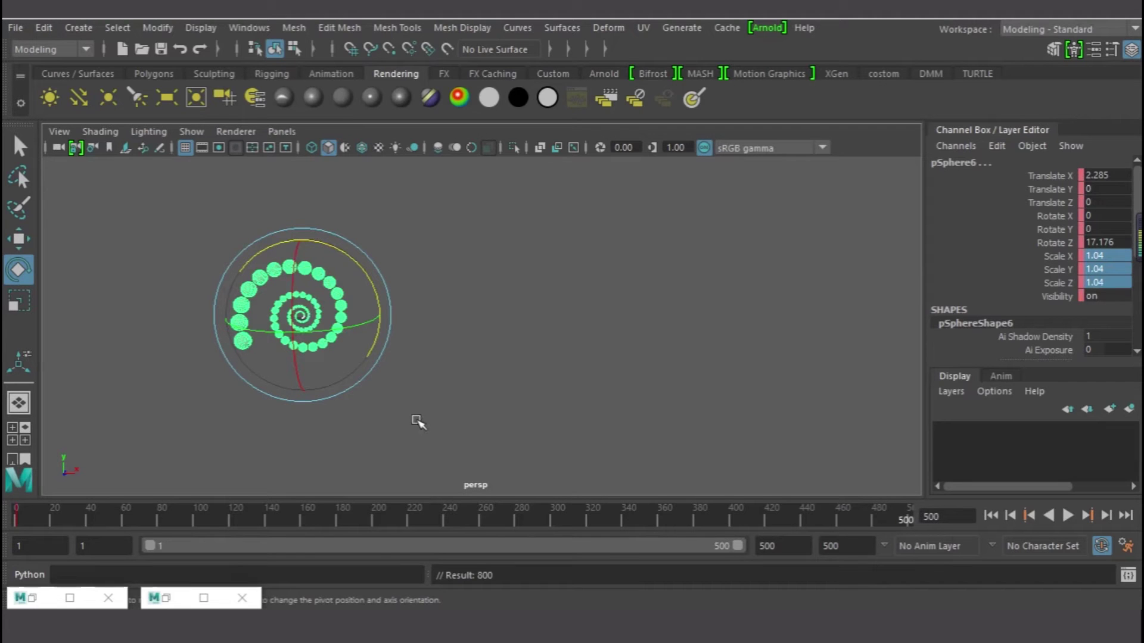
mouse_move(295, 267)
mouse_down()
mouse_move(301, 280)
mouse_move(287, 295)
mouse_move(296, 271)
mouse_move(292, 280)
mouse_up()
key(s)
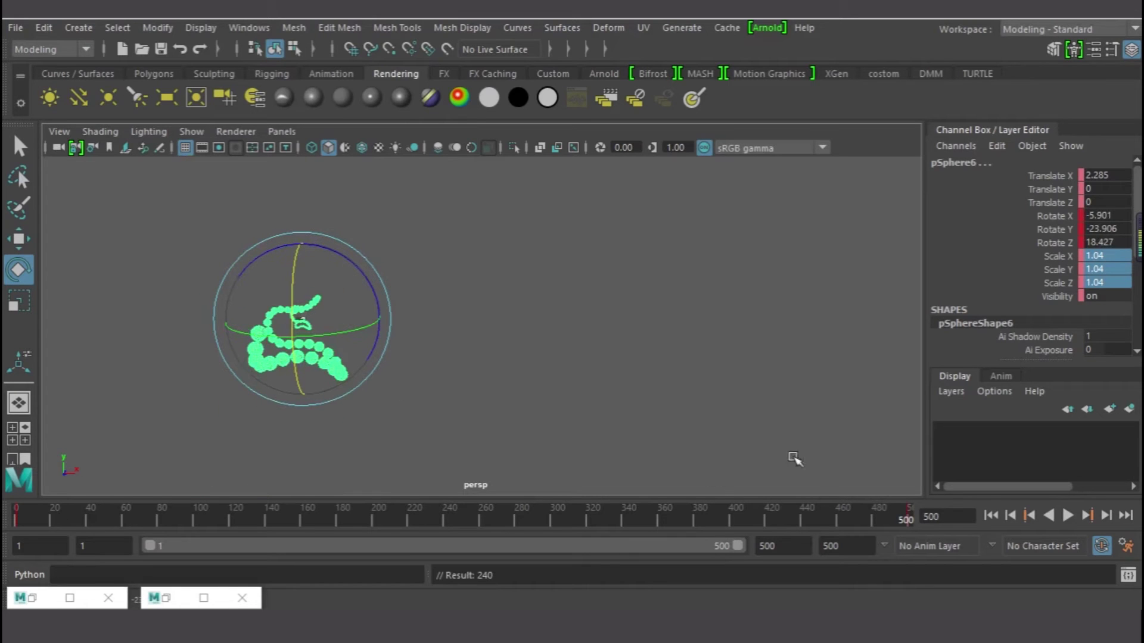
Step: Play the keyed animation from the first frame
click(991, 516)
click(1067, 516)
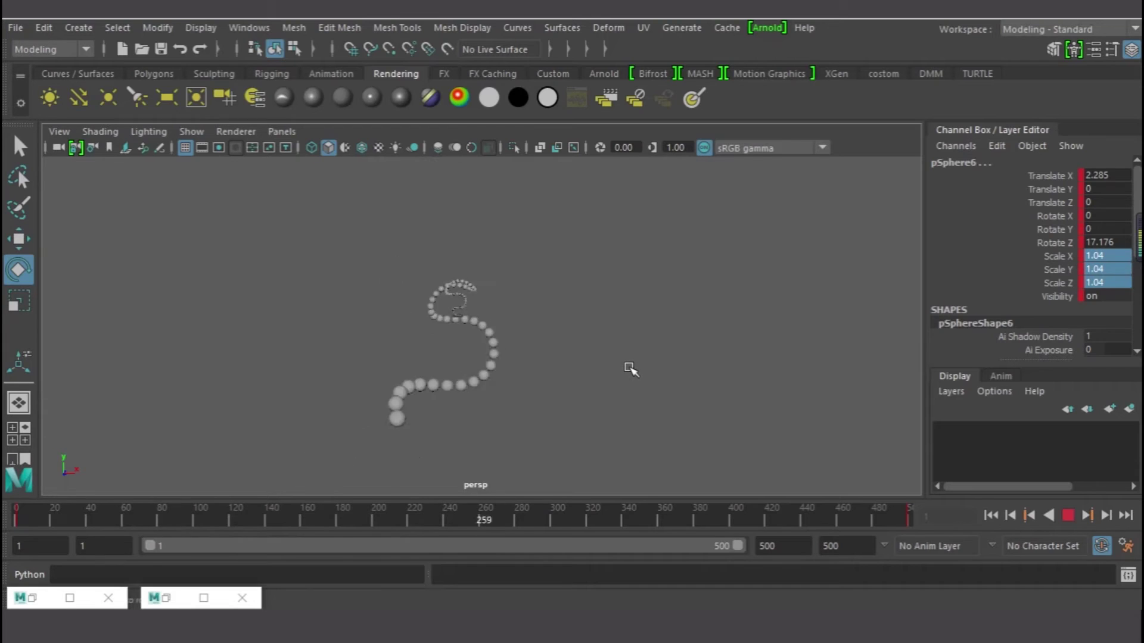
Step: Stop the playback and key the selected spheres at frame 250 with rotations of about 33.003, 0.642 and 4.5
alt+drag(628, 370, 465, 348)
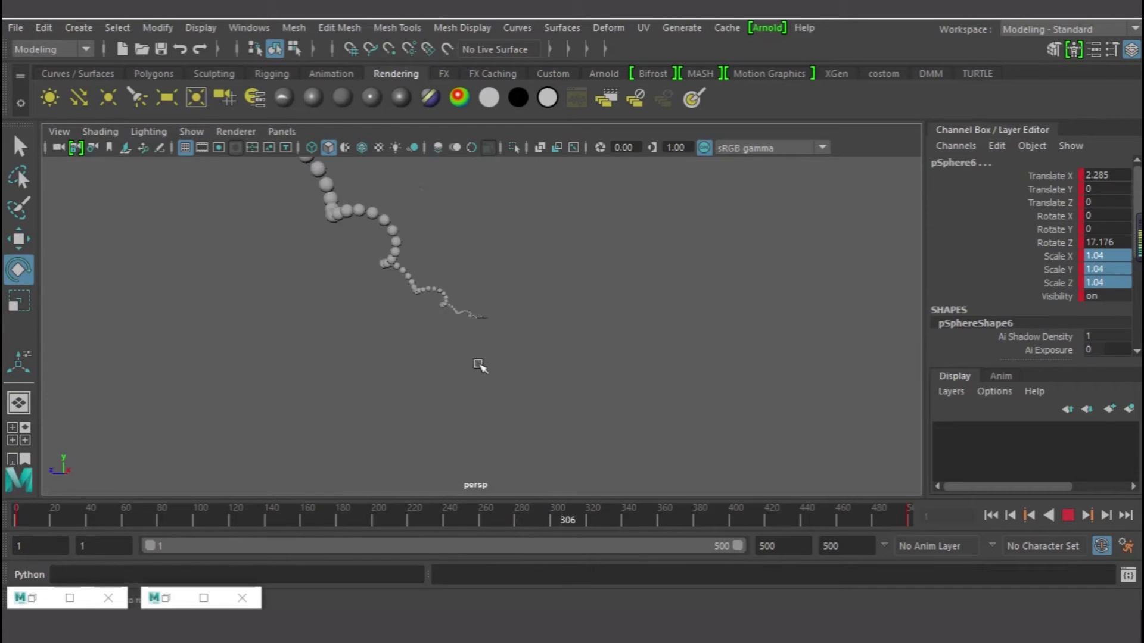
click(1068, 516)
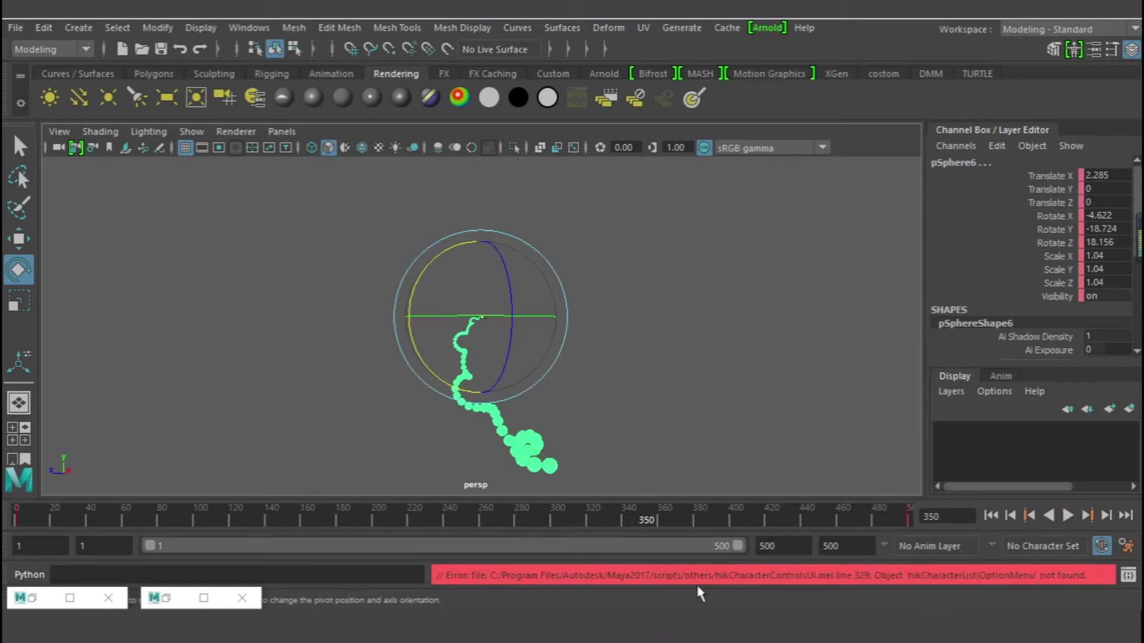
drag(483, 514, 553, 516)
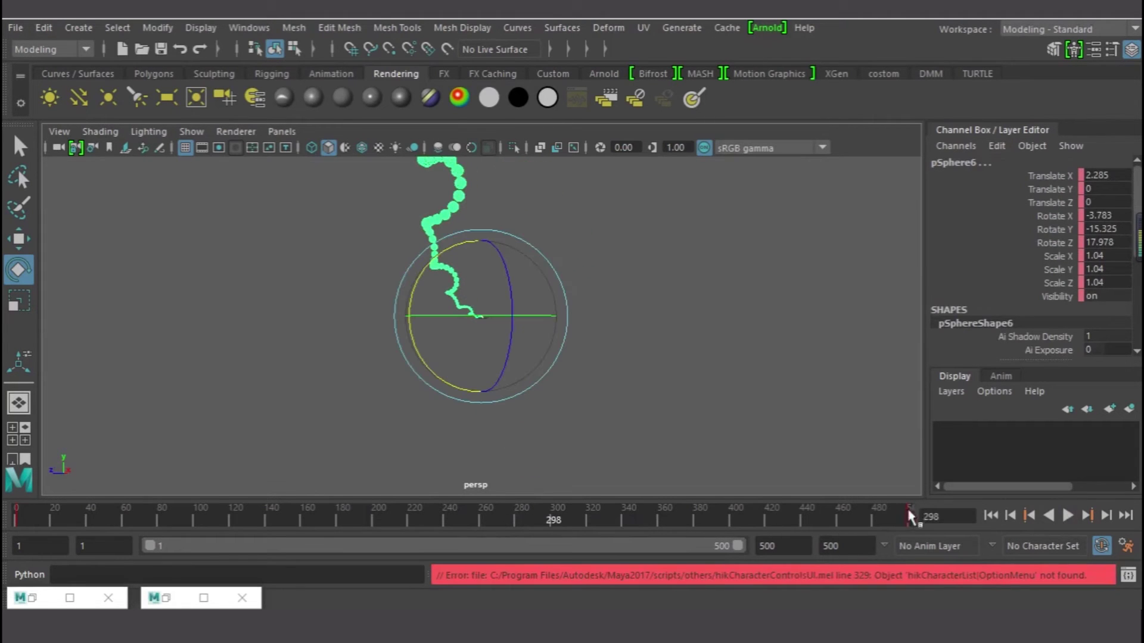
click(460, 515)
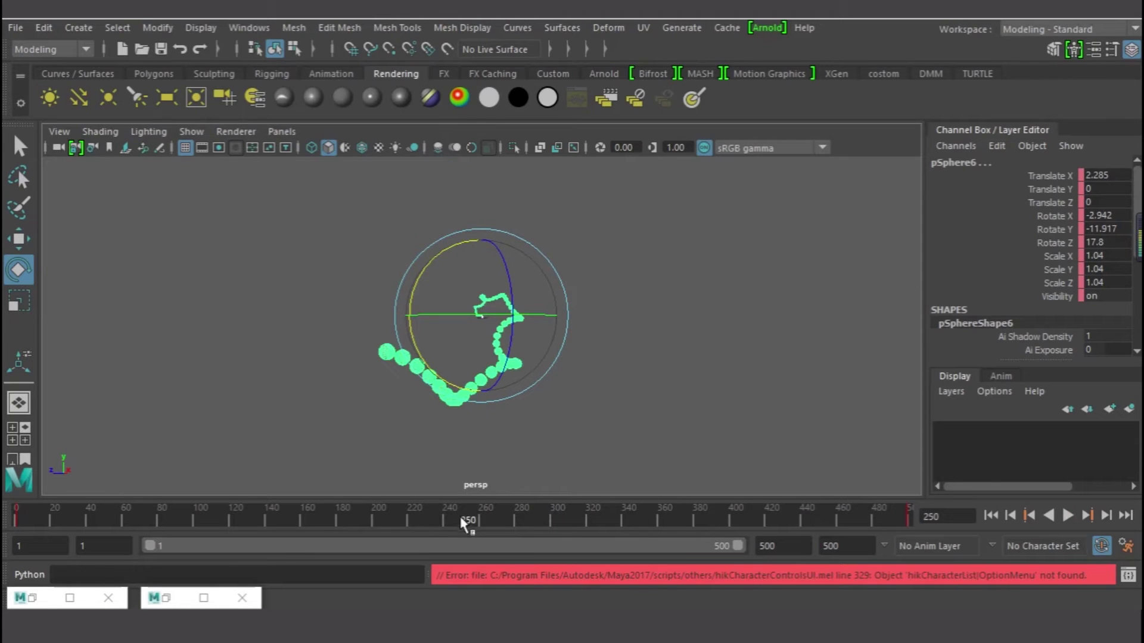
drag(447, 344, 476, 307)
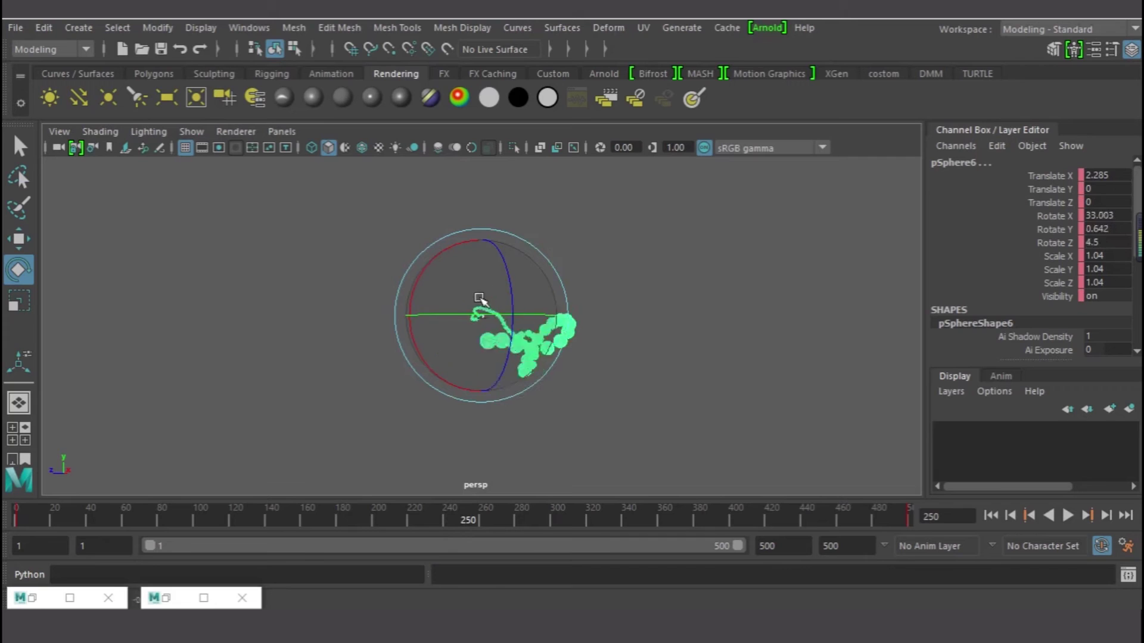
Step: Play the animation from the first frame to check the new middle key, and return to frame 1
click(991, 516)
click(1067, 515)
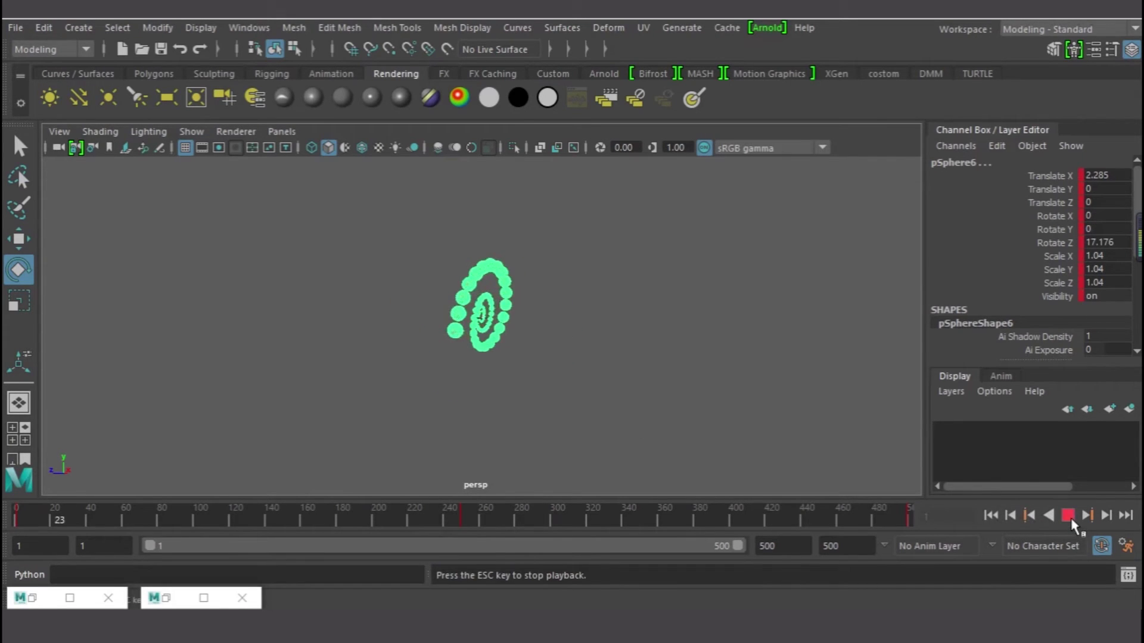
click(1068, 516)
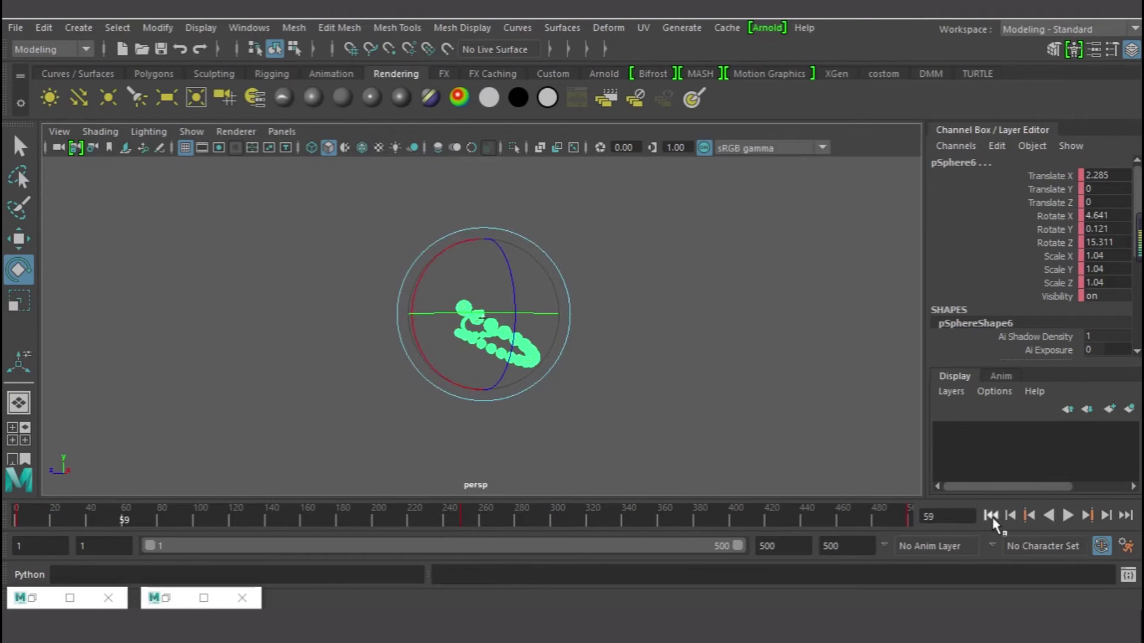
click(991, 516)
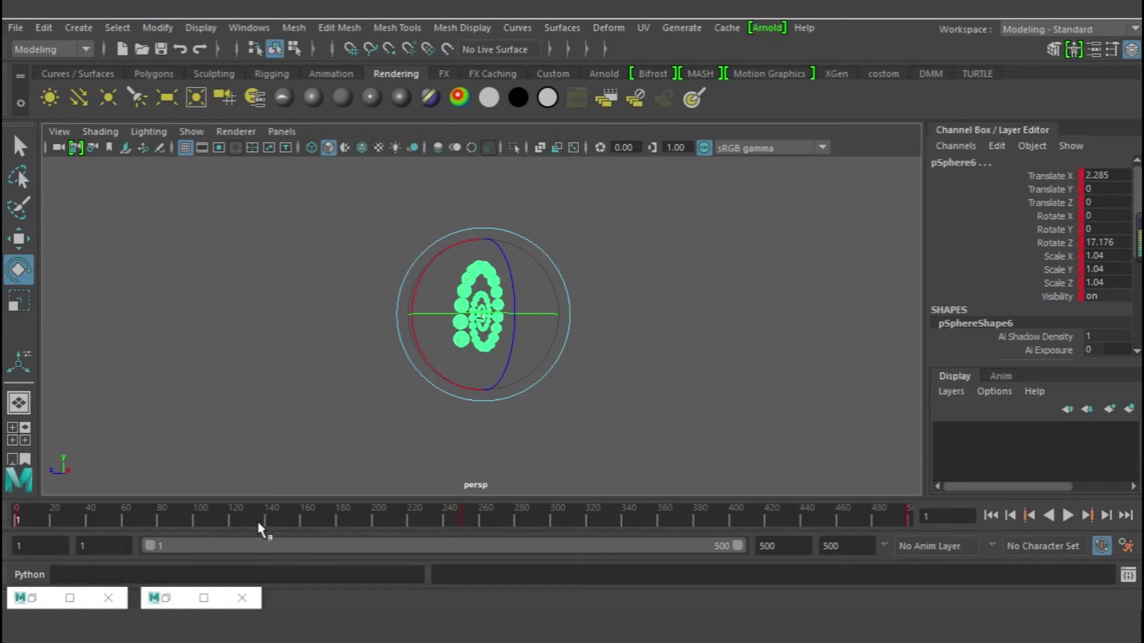
Step: Key the spheres' rotations at frame 126 to about 64.562, -1.438 and 44.172, and at frame 367 to about -21.292, -130.876 and 44.973
mouse_move(258, 519)
mouse_down()
mouse_move(237, 521)
mouse_move(245, 528)
mouse_up()
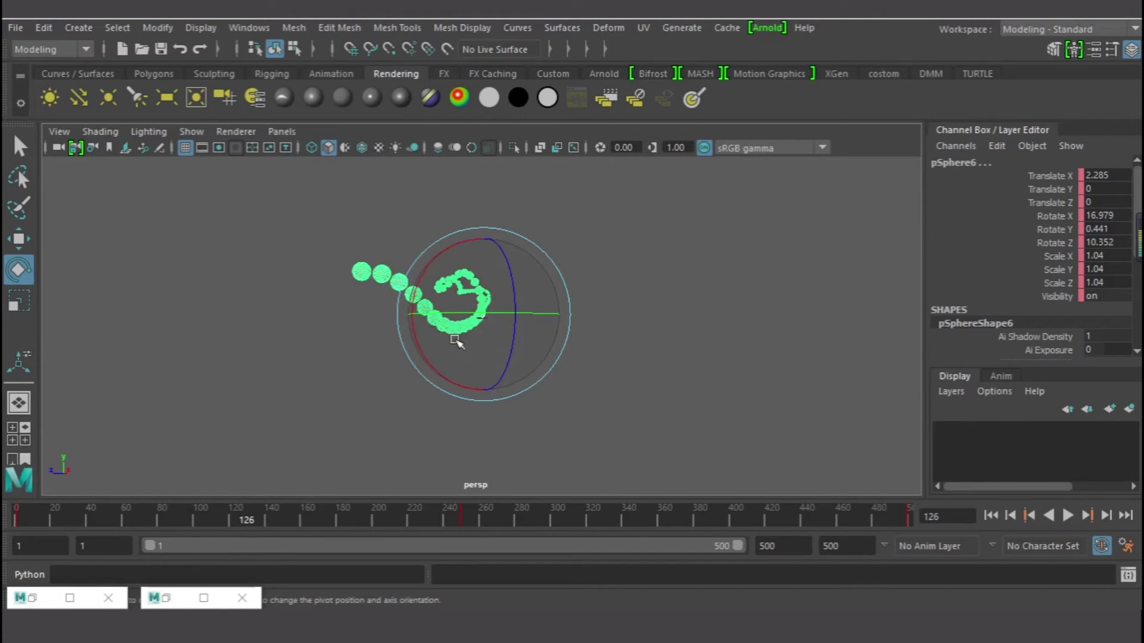
drag(498, 313, 524, 290)
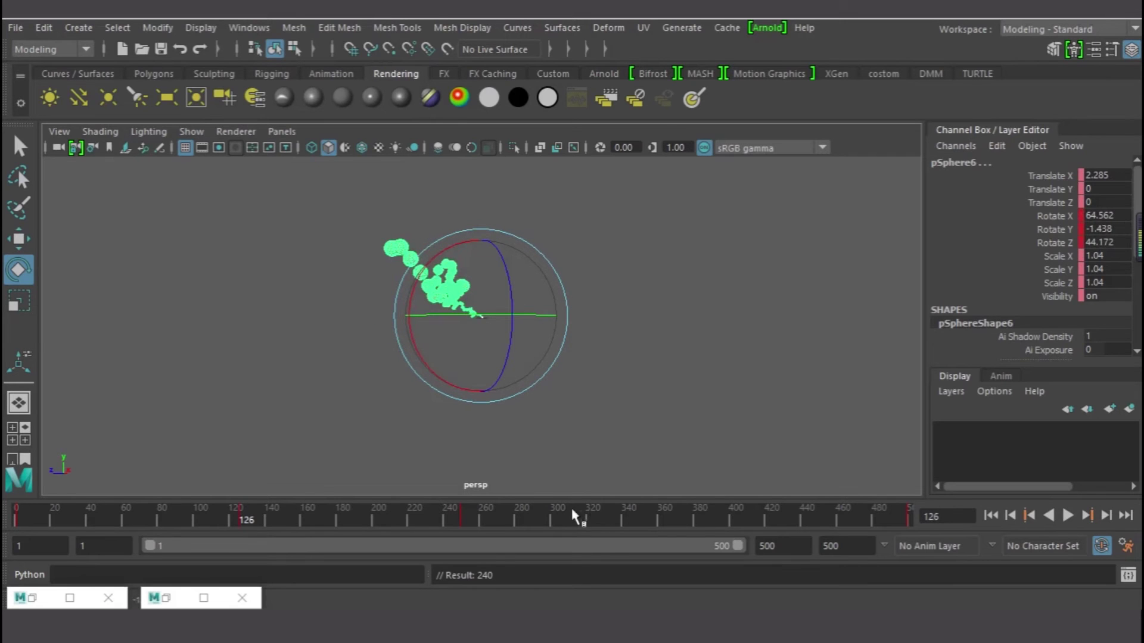
click(669, 516)
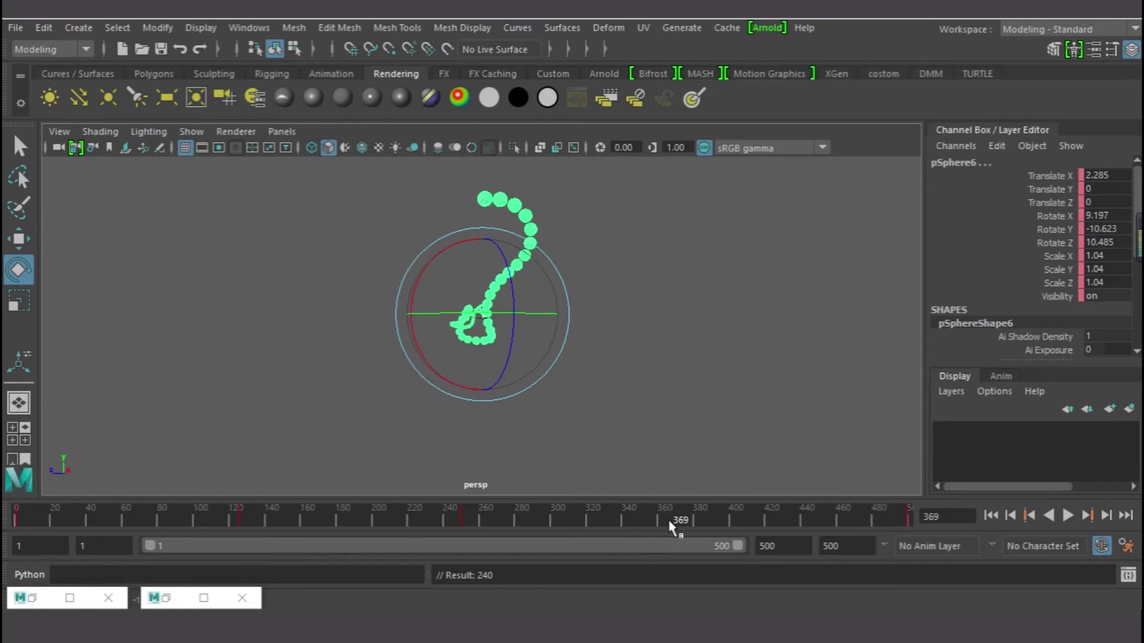
click(677, 521)
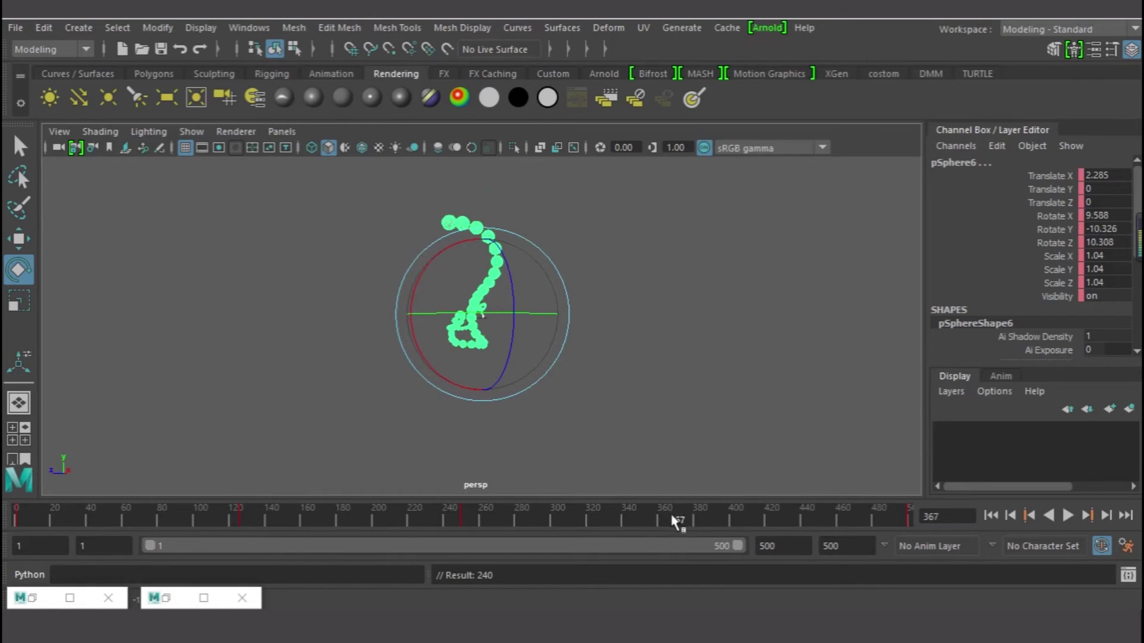
drag(447, 280, 769, 475)
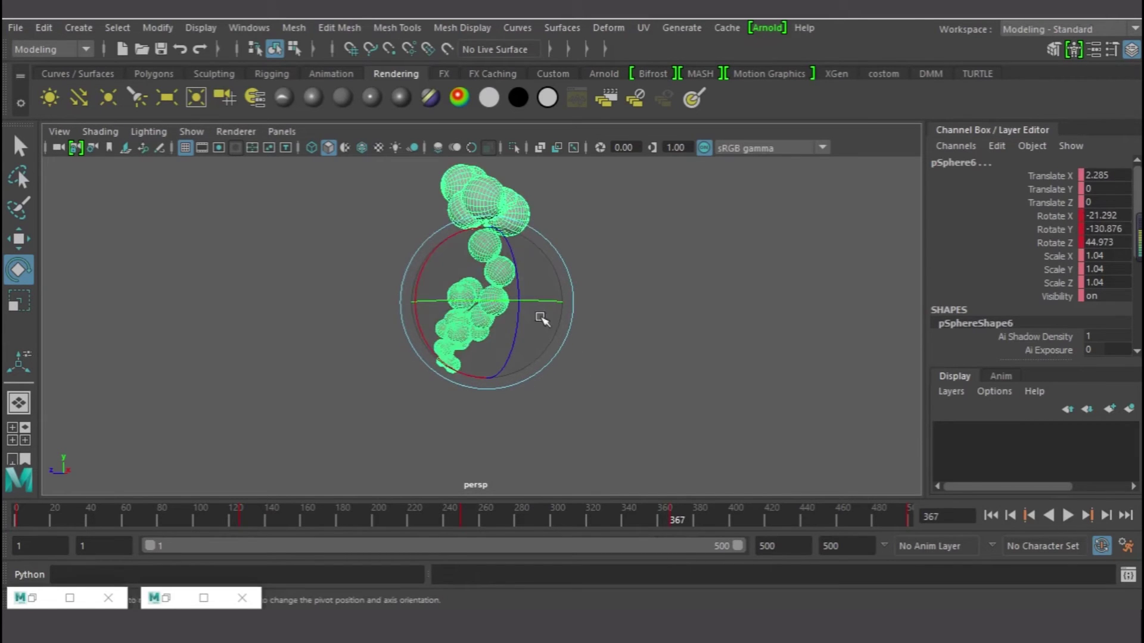
Step: Play the animation with all the rotation keys from another viewing angle, and return to the first frame
alt+drag(804, 396, 637, 394)
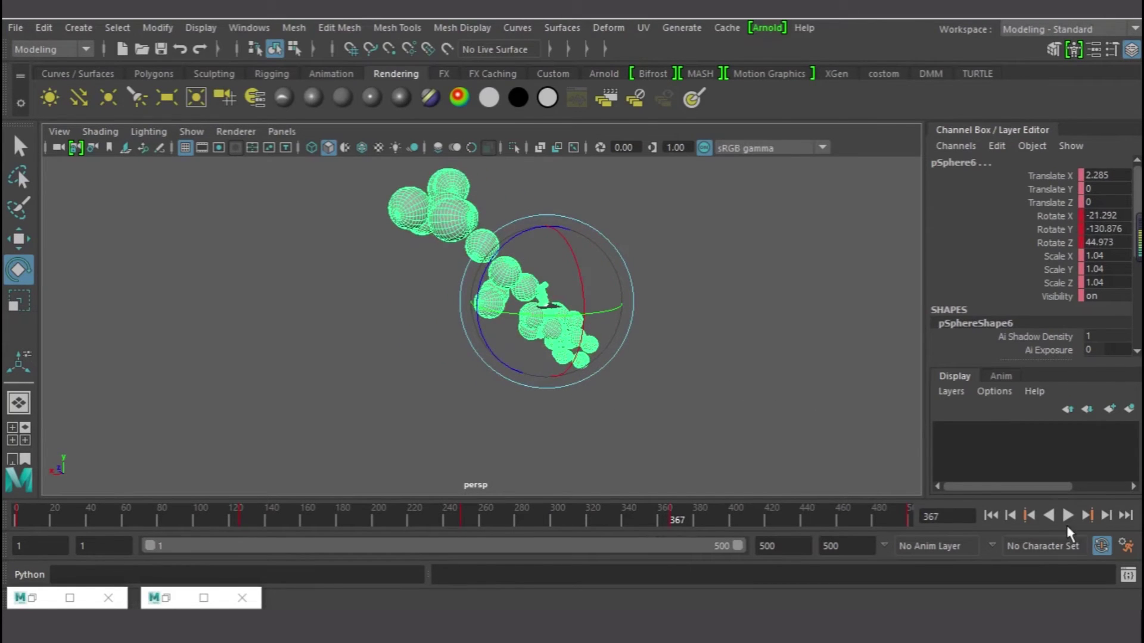
click(991, 515)
click(1067, 515)
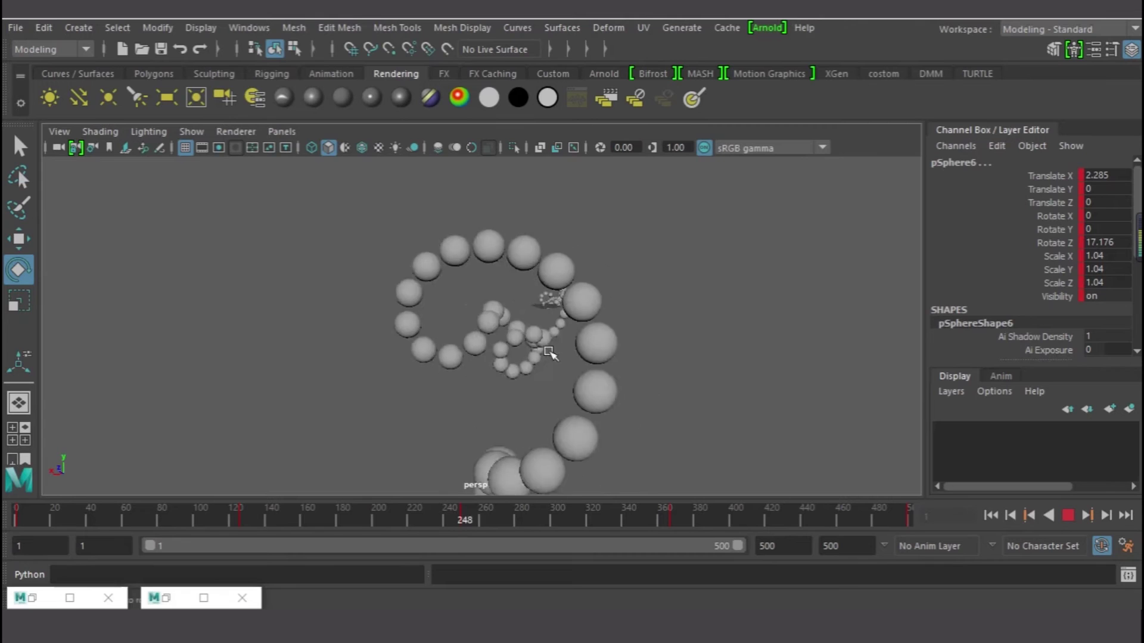
click(1068, 516)
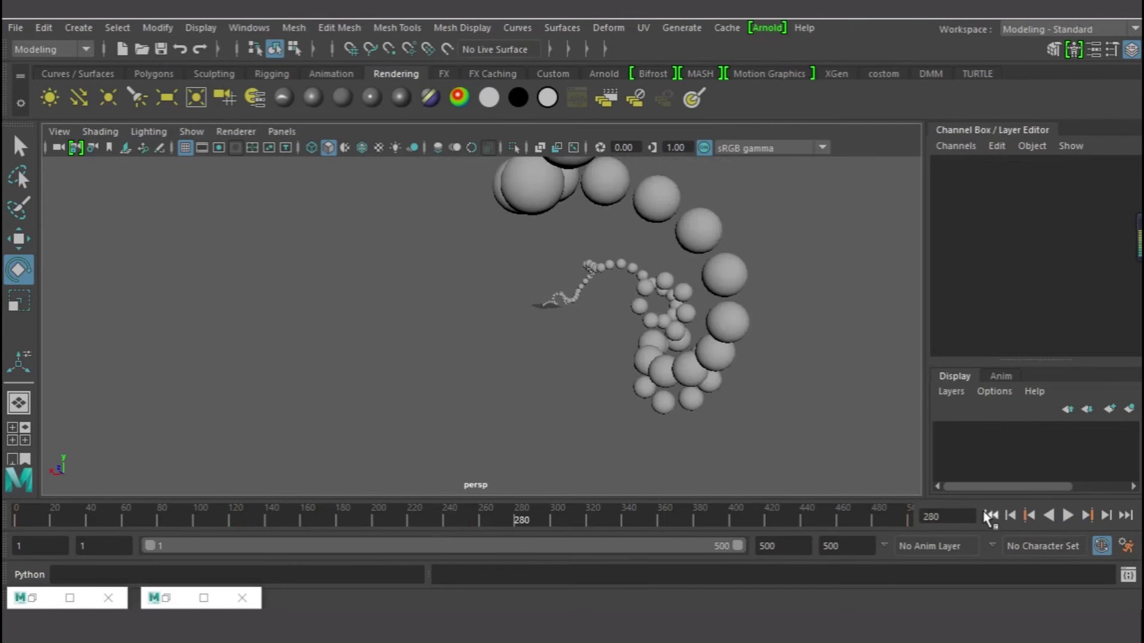
click(991, 516)
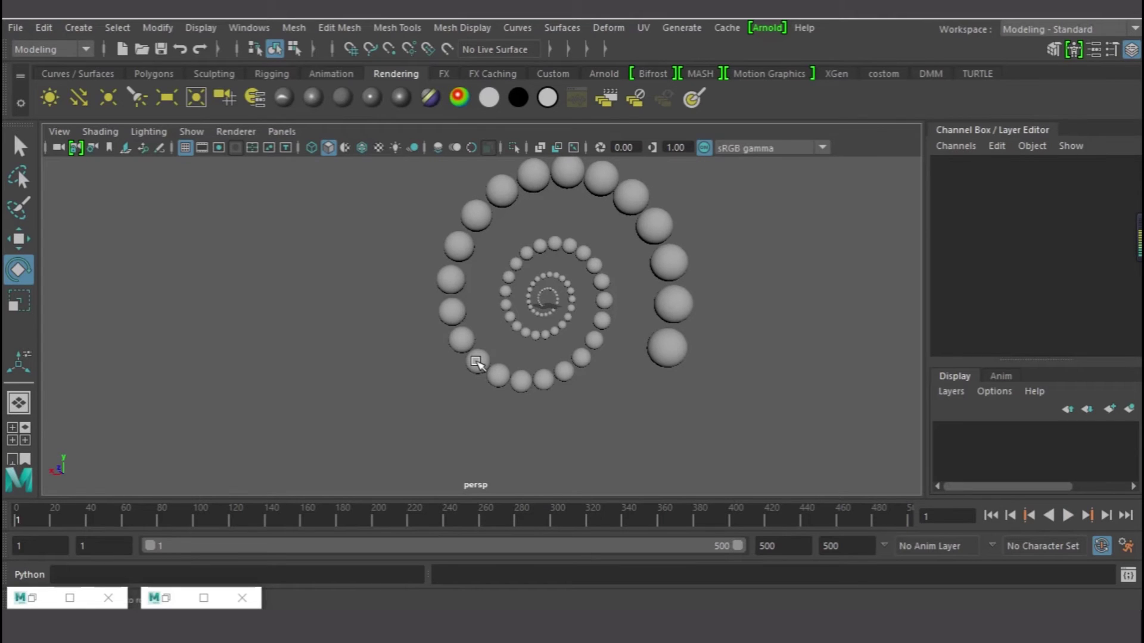
Step: Cycle the viewport background colour to solid black
key(alt+b)
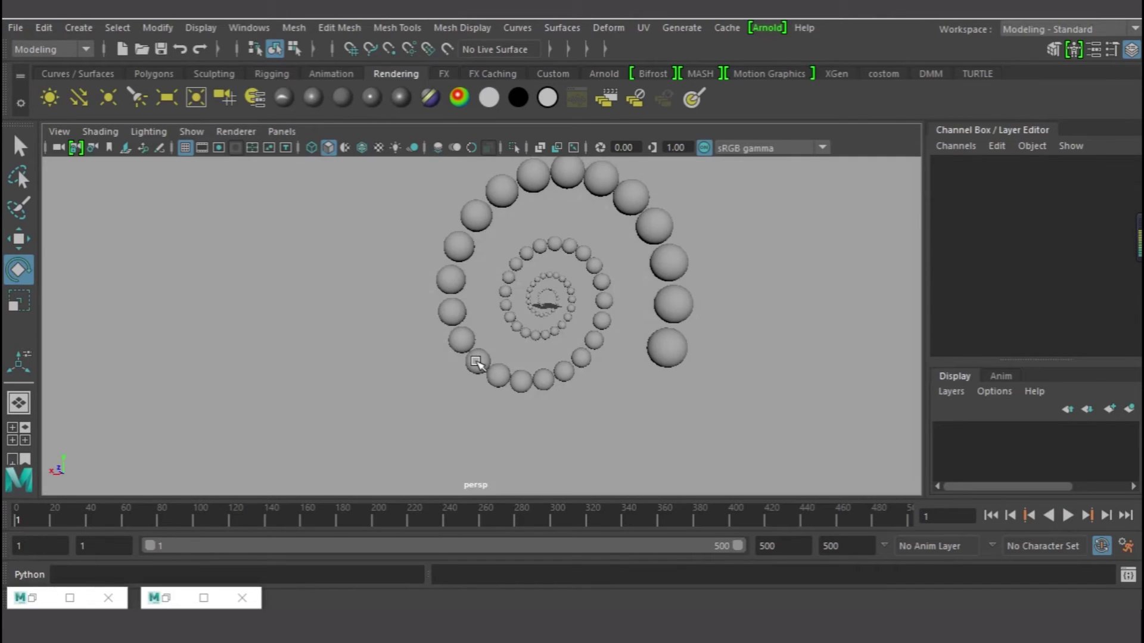
key(alt+b)
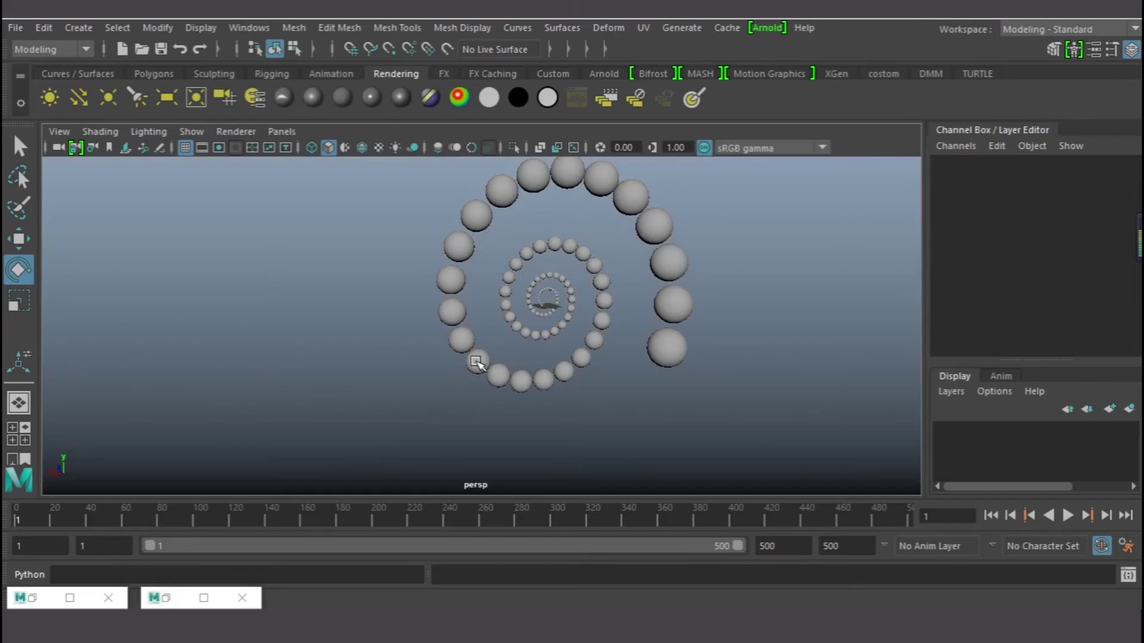
key(alt+b)
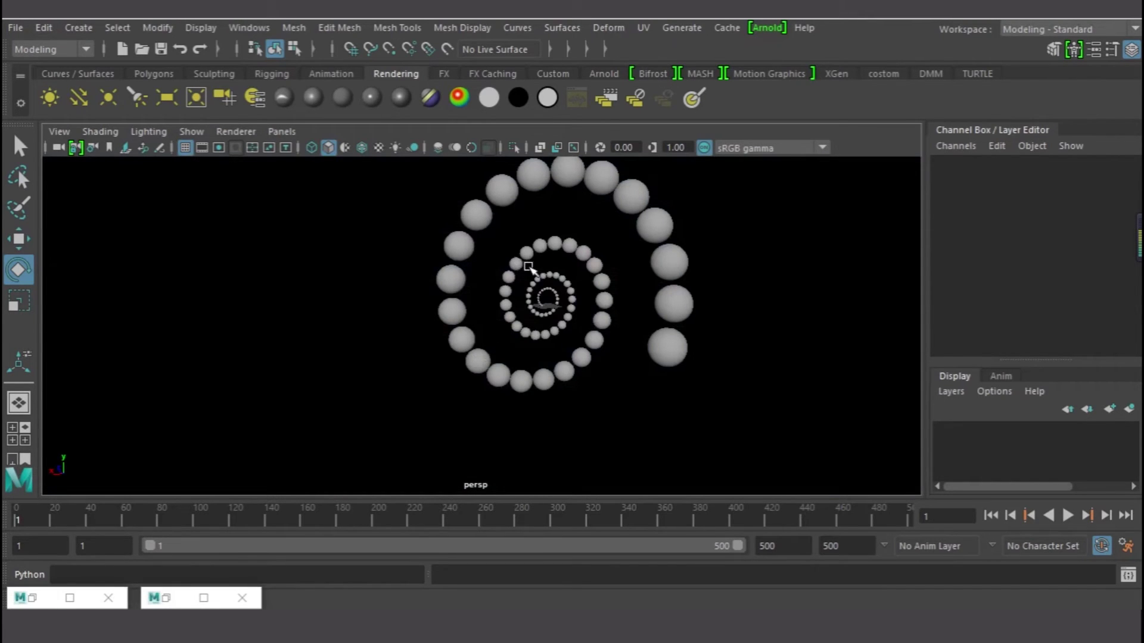
Step: Play the sphere chain's animation against the black background, and rewind to frame 1
key(f)
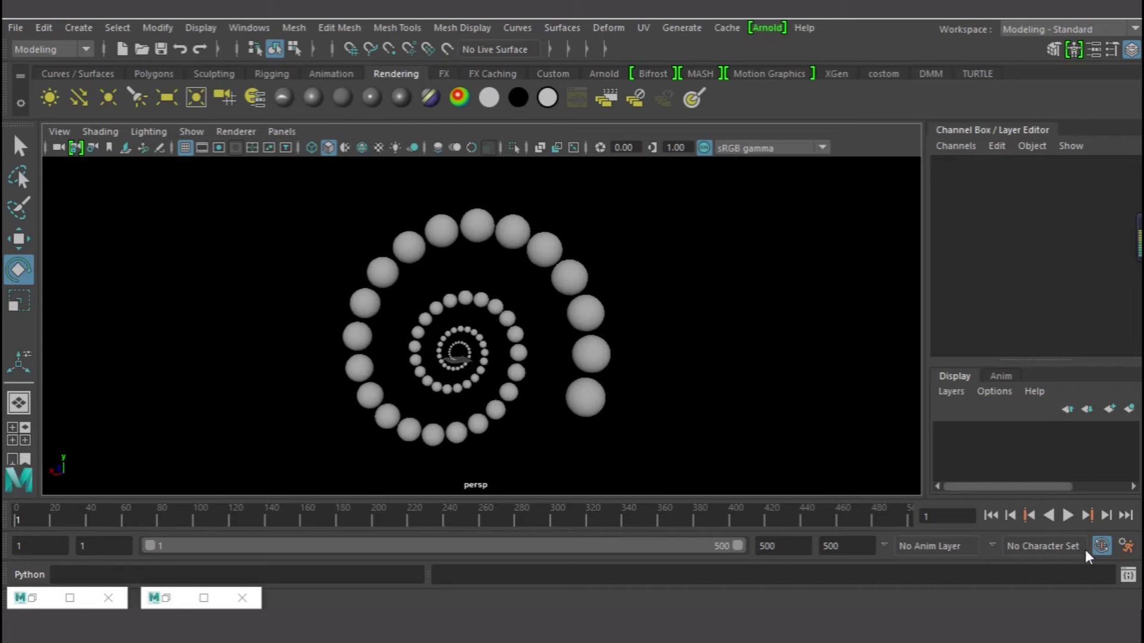
click(1071, 514)
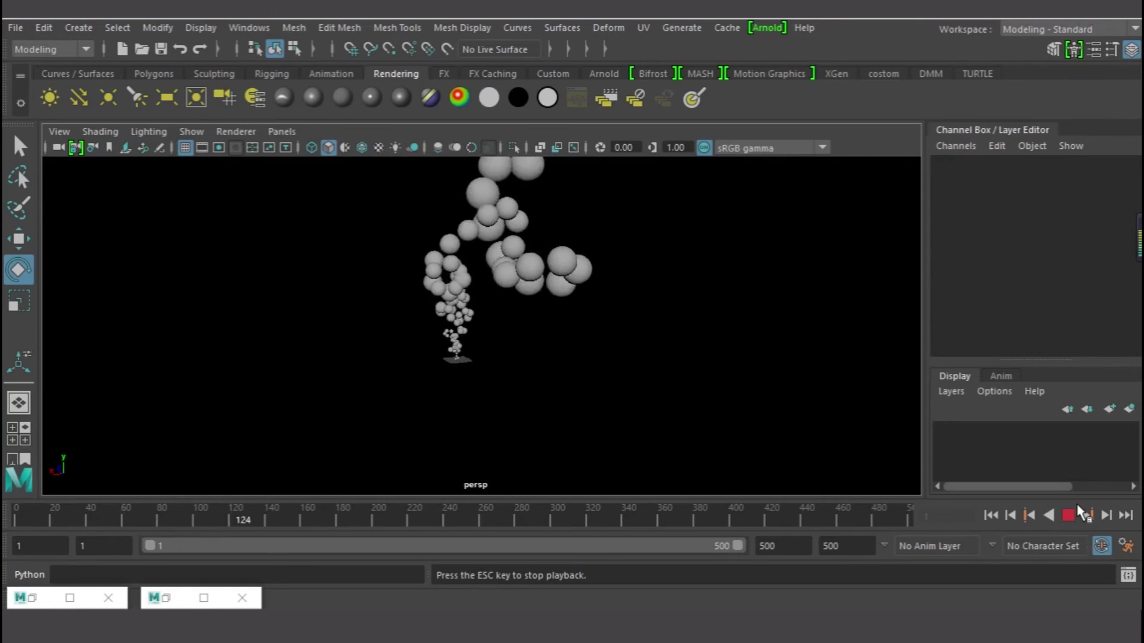
click(1068, 514)
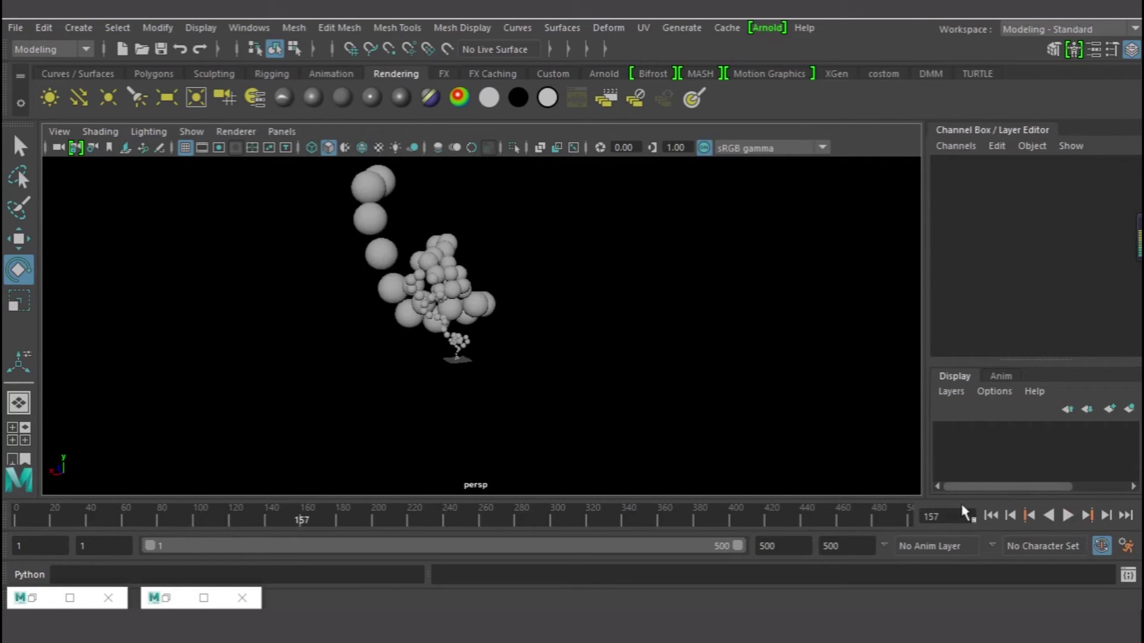
click(991, 515)
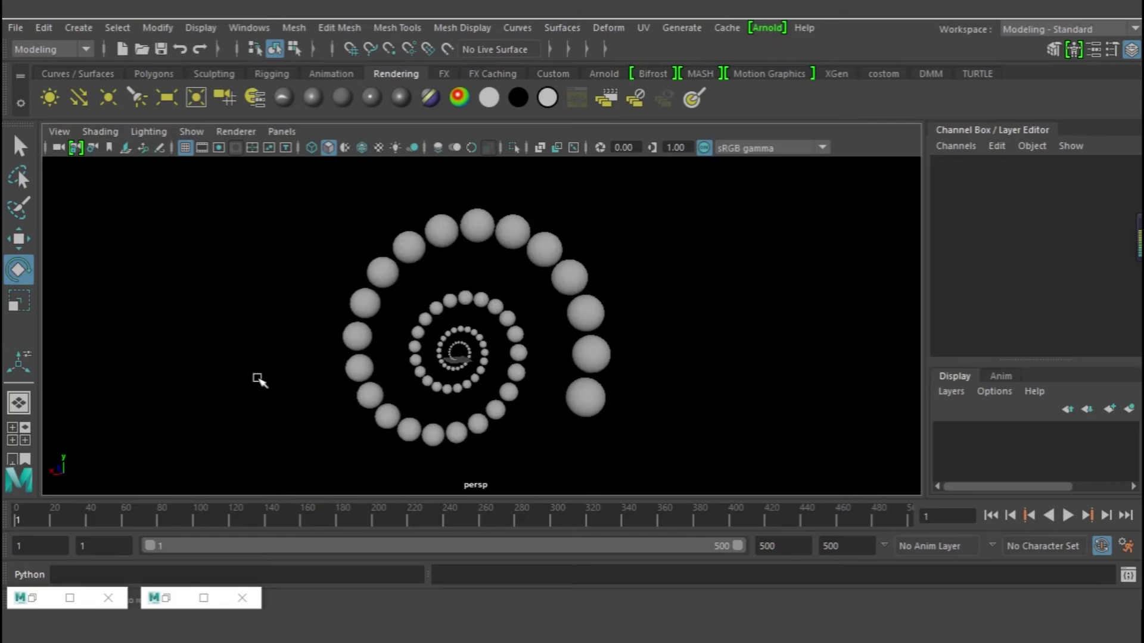
Step: Assign a new Phong material to pSphere1 and connect a Ramp texture to the material's colour
click(166, 598)
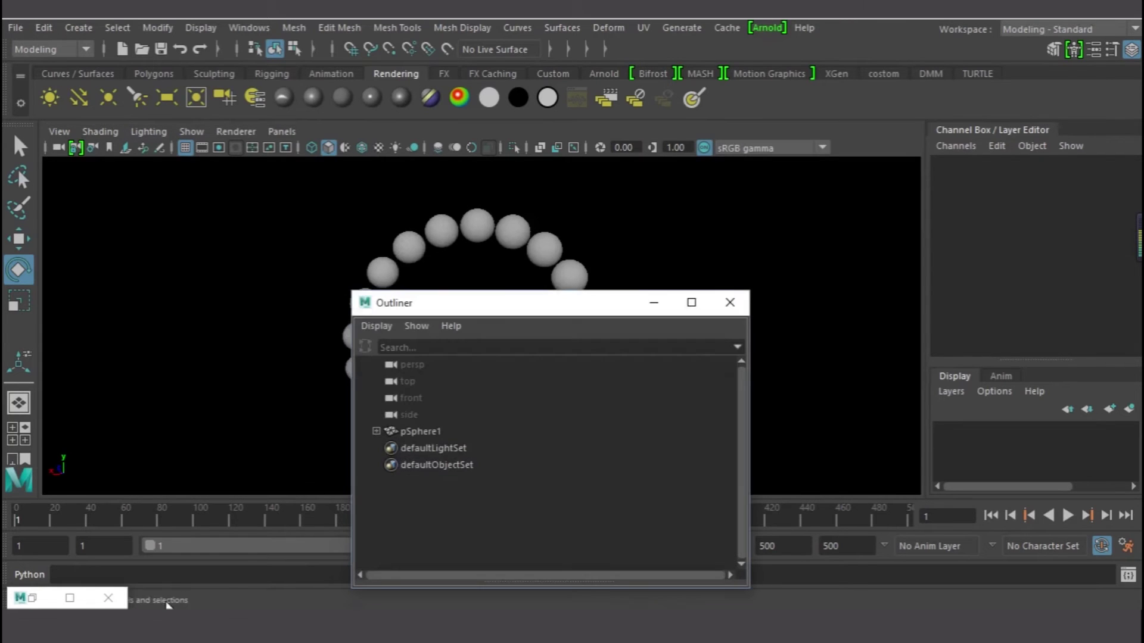
click(425, 435)
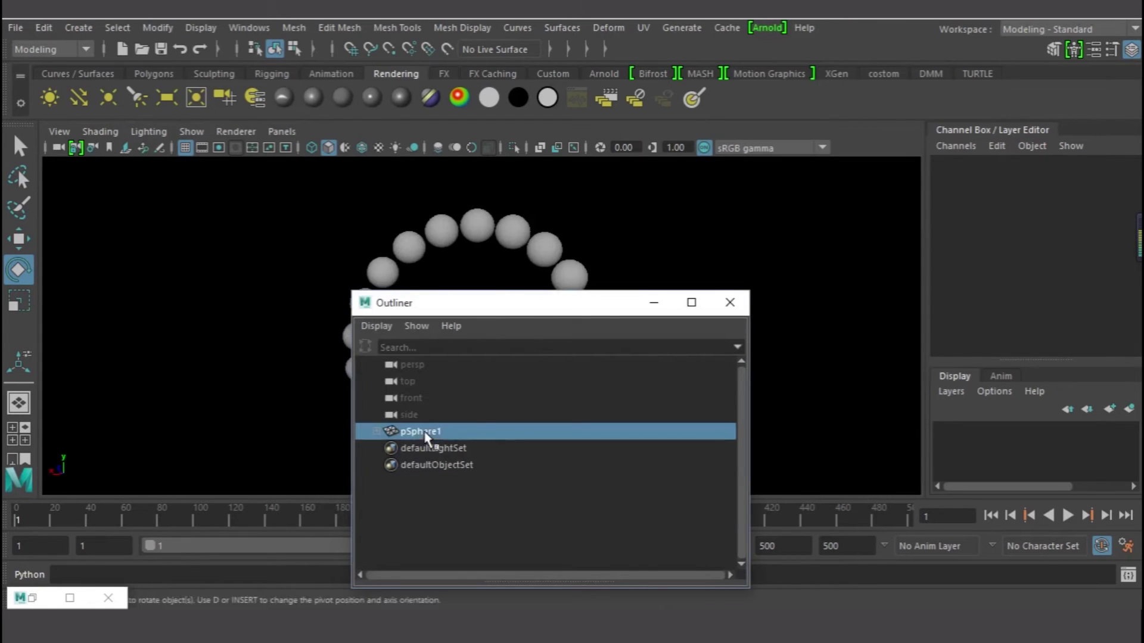
click(654, 302)
right_drag(516, 237, 645, 544)
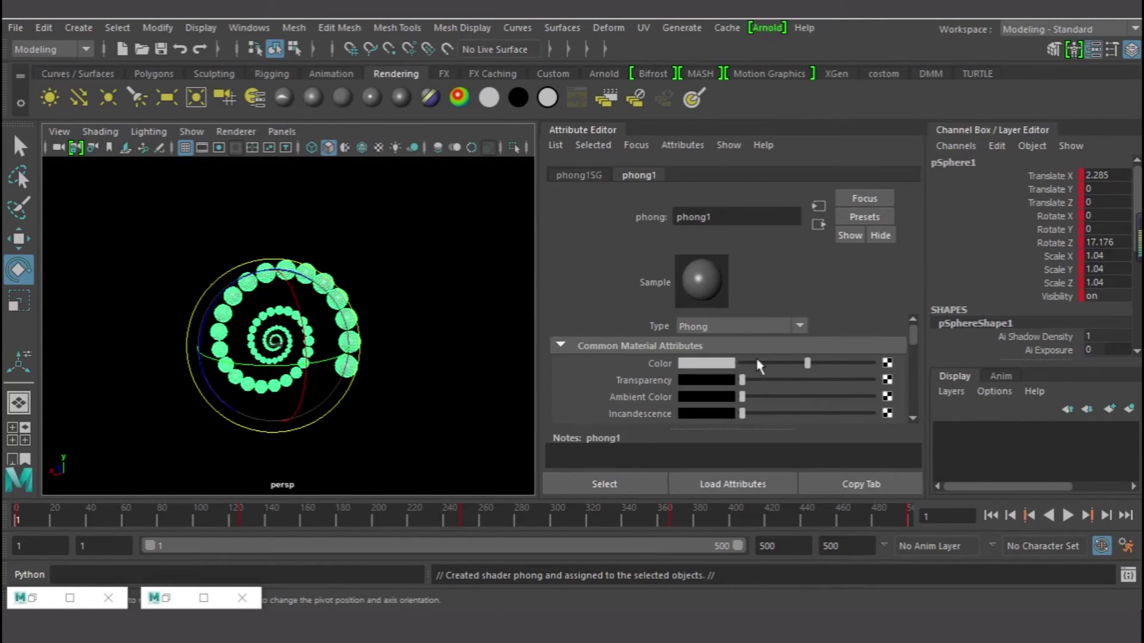
click(887, 364)
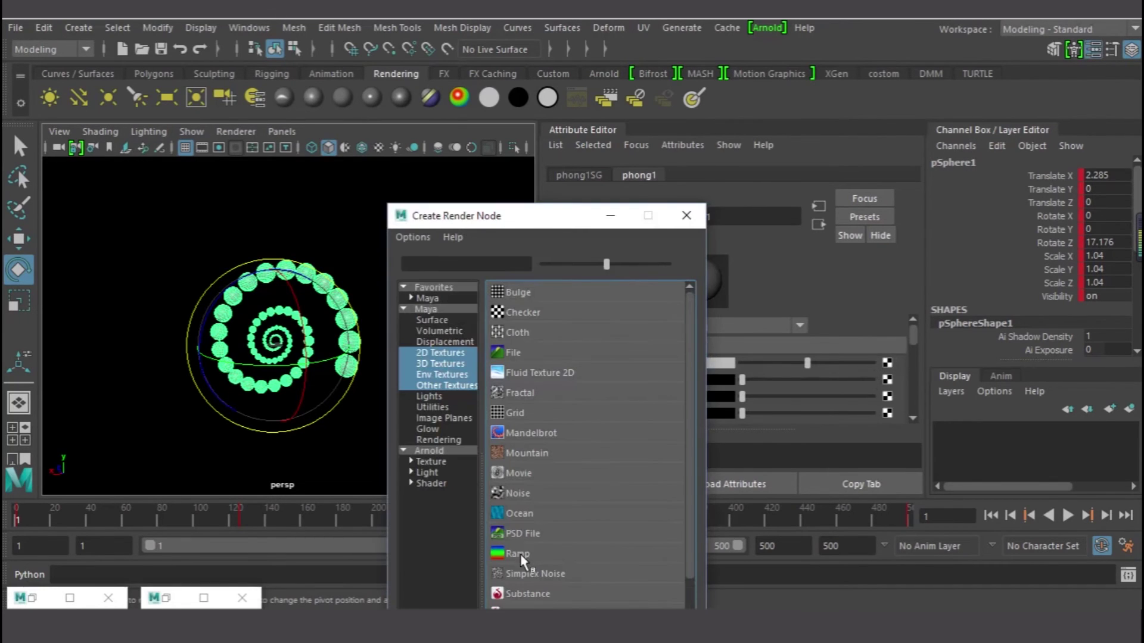
click(518, 553)
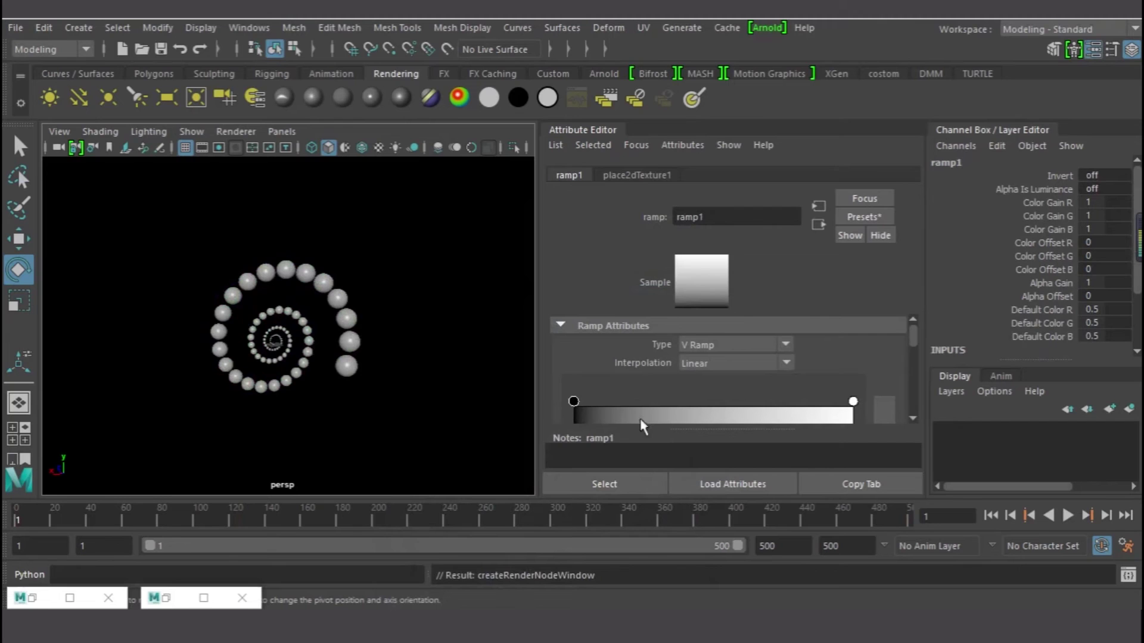
Step: Add colour stops to the ramp: gray near the black end, yellow at position 0.338, light green at 0.506 and crimson at 0.814
click(614, 416)
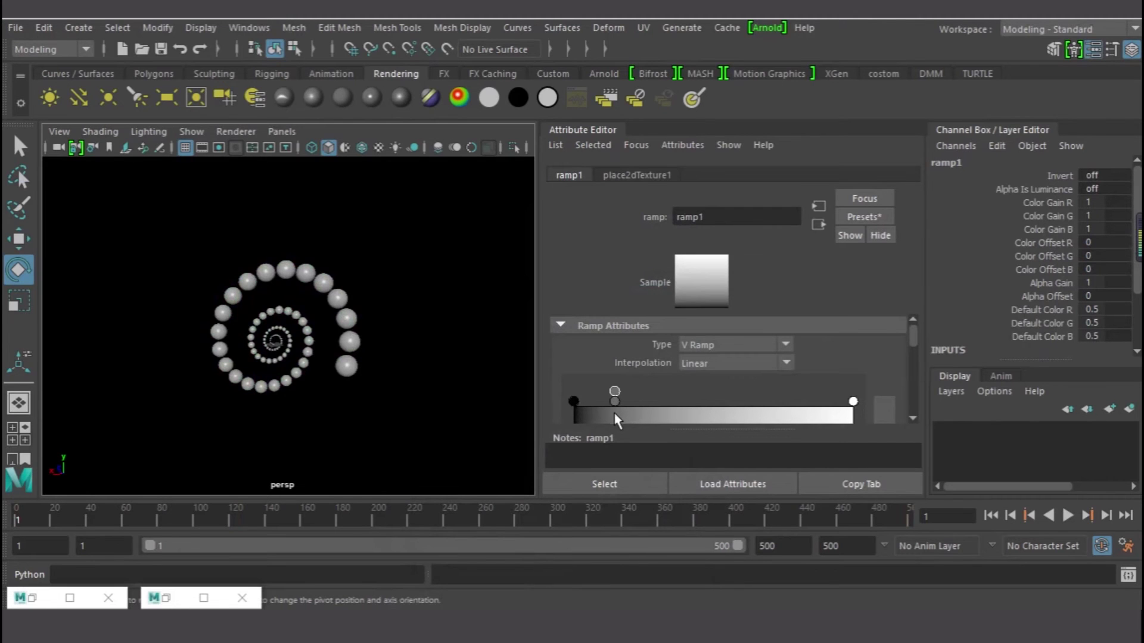
scroll(614, 388, down, 2)
click(668, 334)
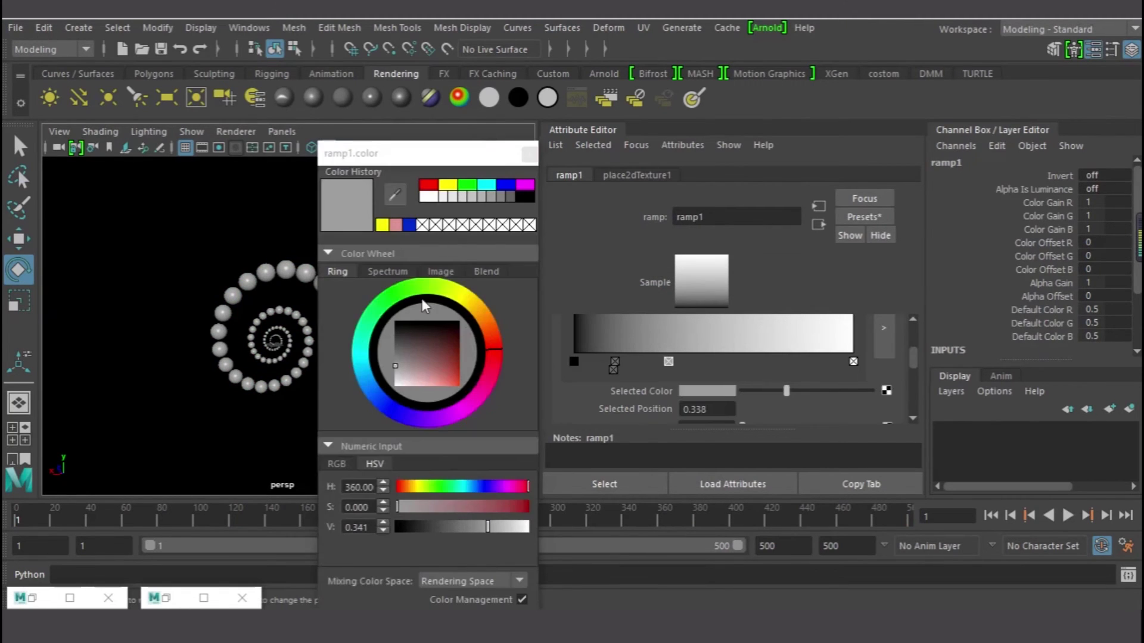
click(445, 185)
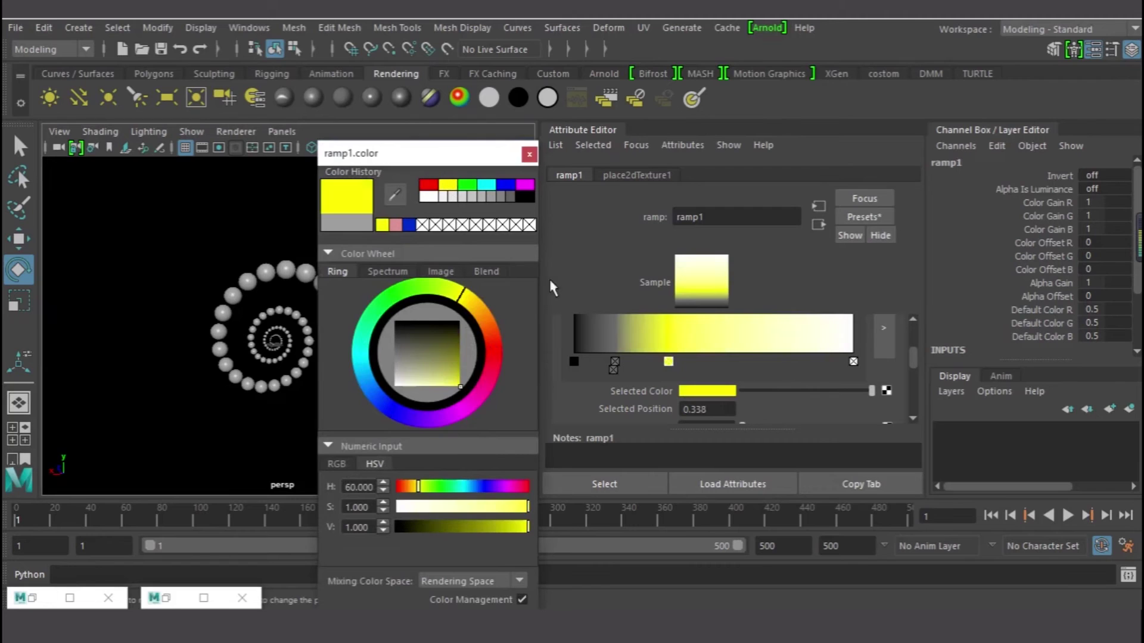
click(715, 329)
click(392, 292)
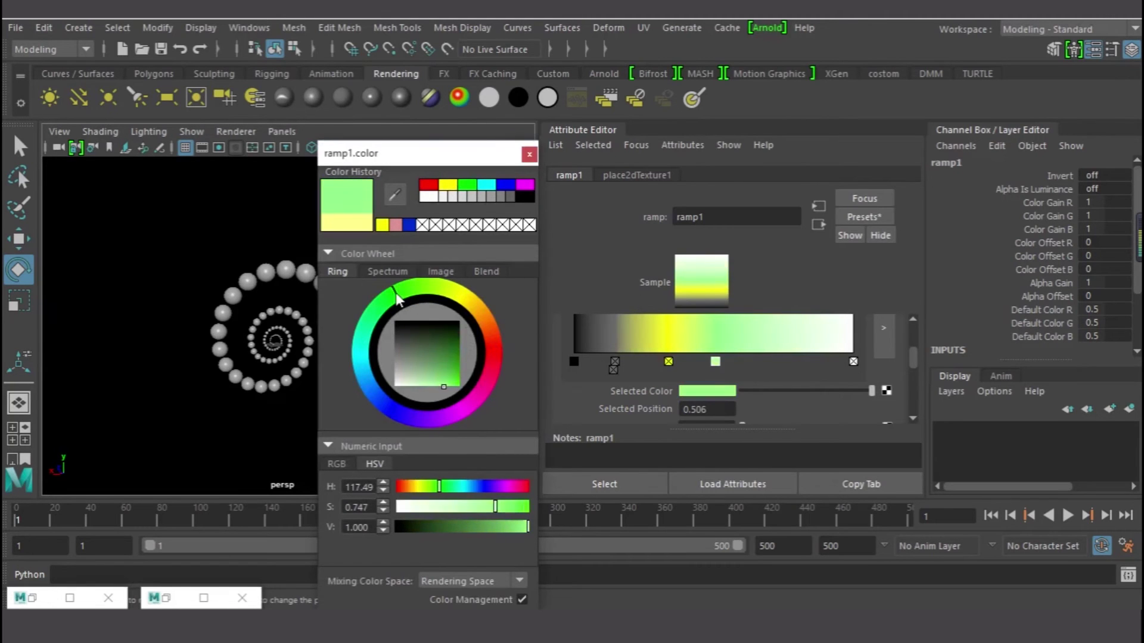
click(801, 341)
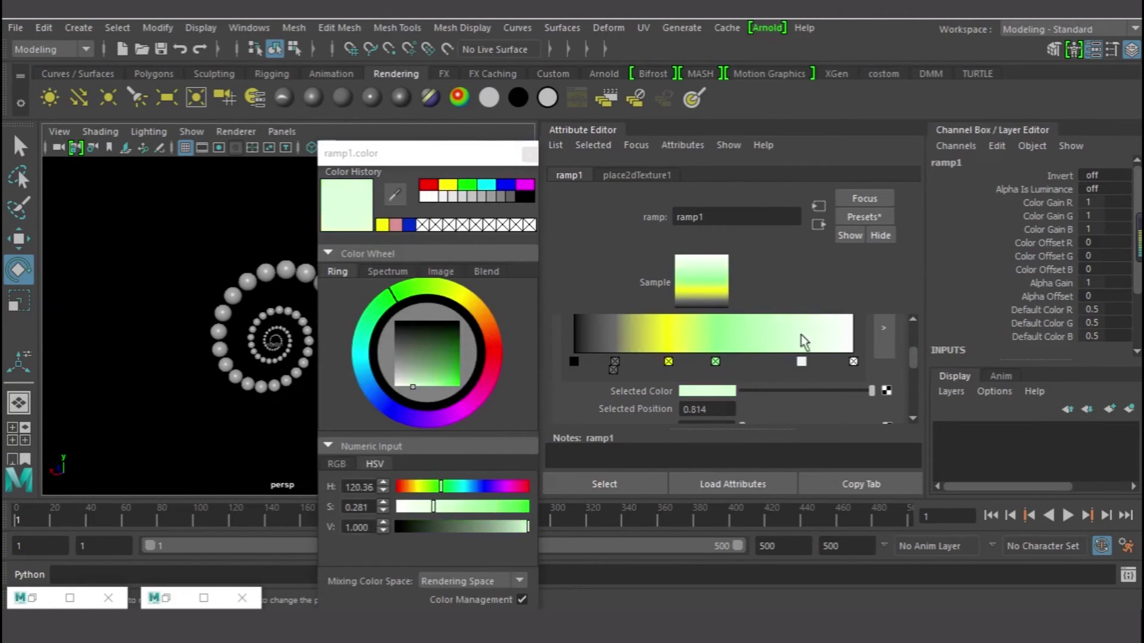
click(493, 358)
drag(516, 513, 544, 506)
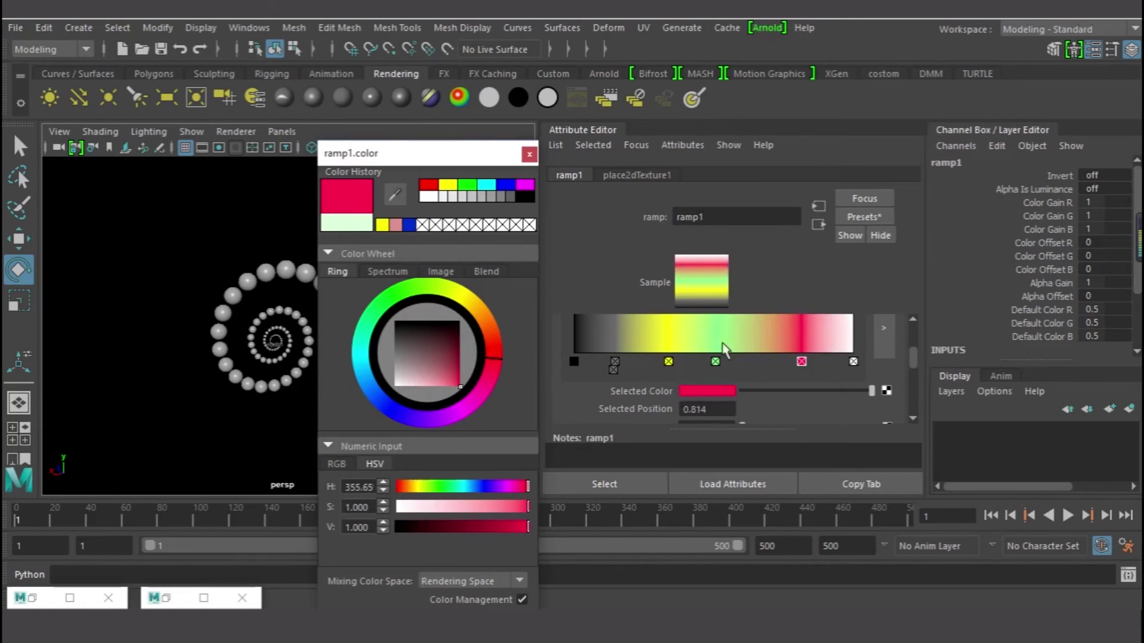
Step: Add two ramp colour stops: green at position 0.970 and magenta at position 0.653
click(844, 333)
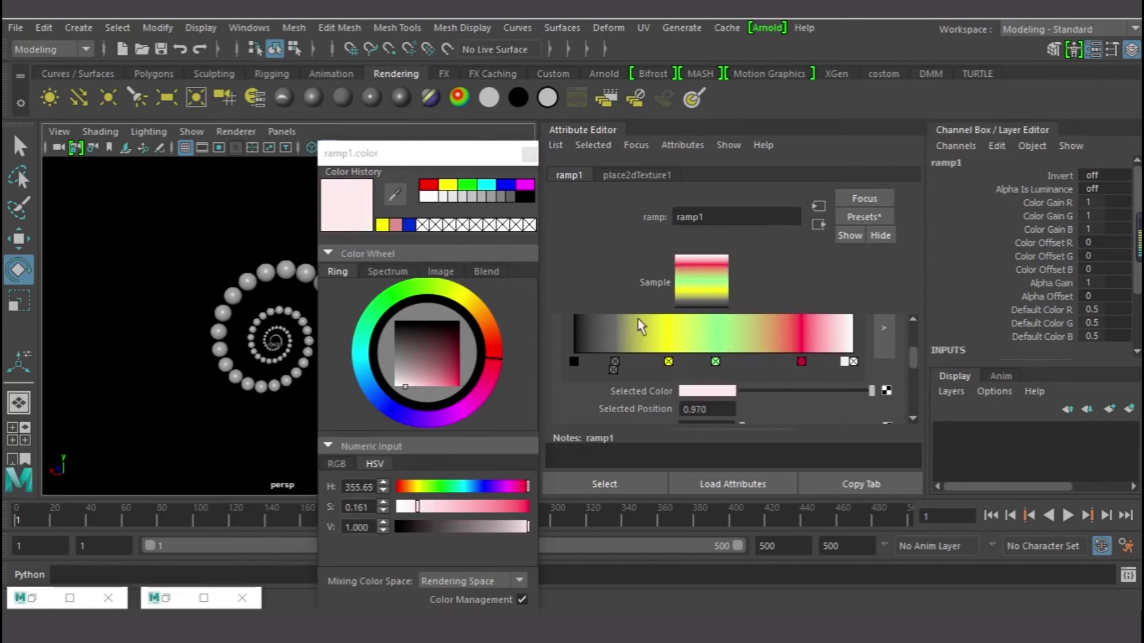
click(471, 187)
click(754, 337)
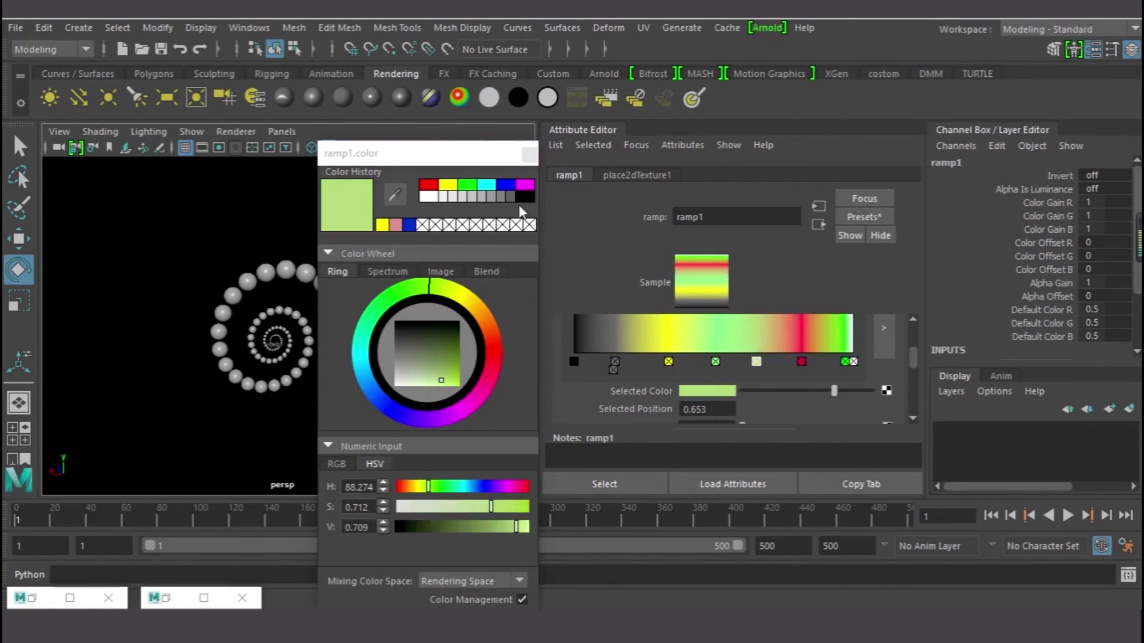
click(525, 185)
Step: Add a light green ramp stop at position 0.231, try red and cyan on it, and remove the overlapping gray stop
drag(709, 335, 637, 330)
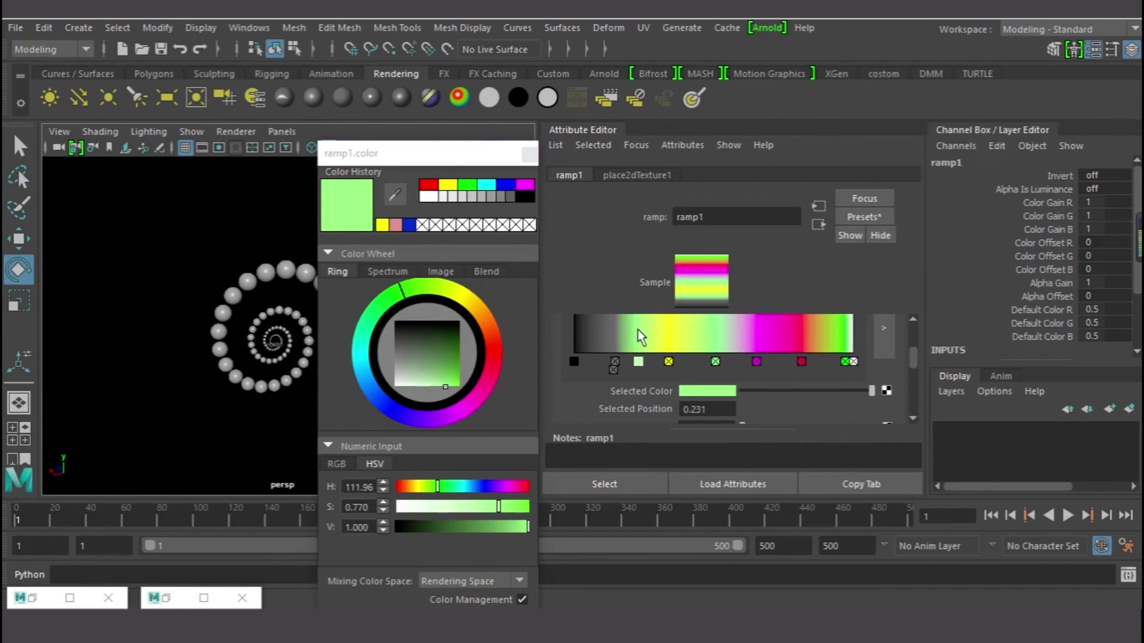
click(428, 186)
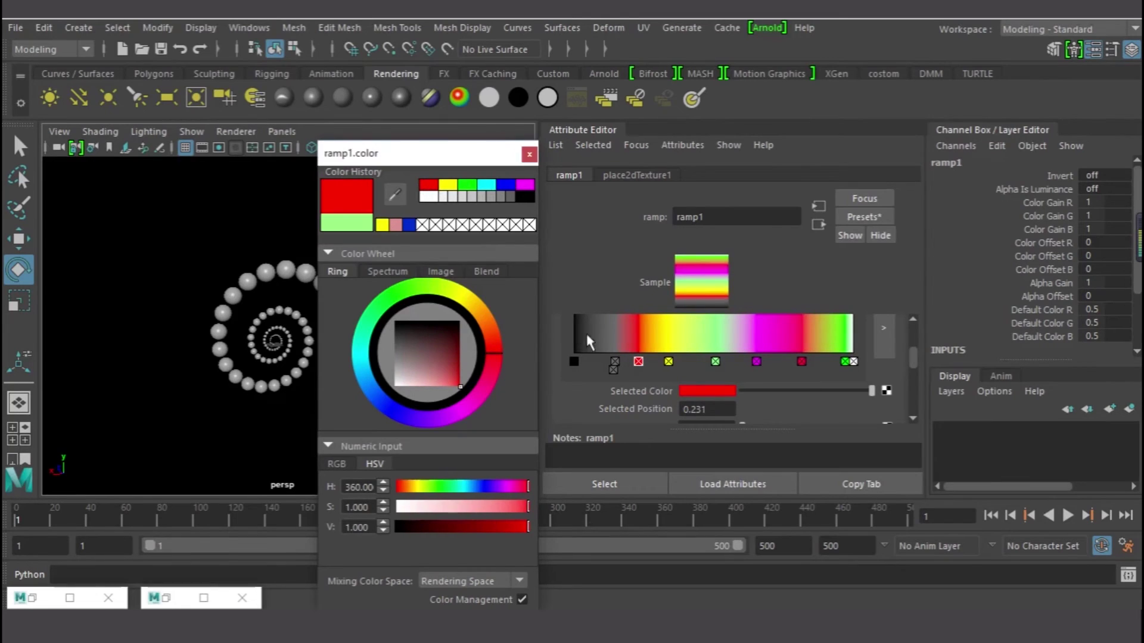
click(615, 366)
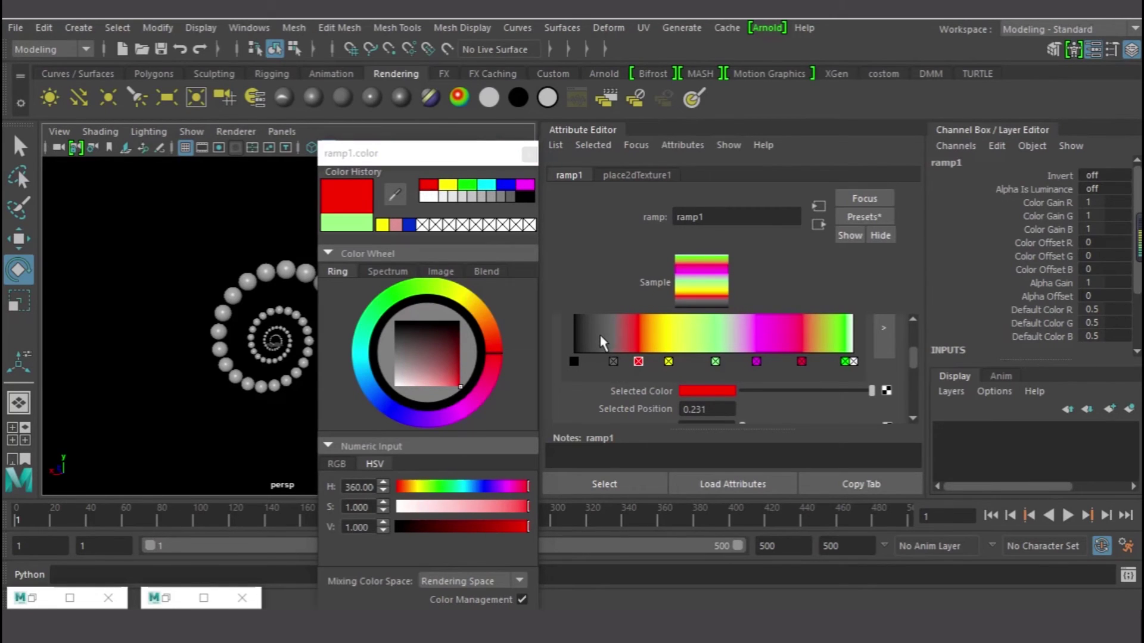
click(486, 185)
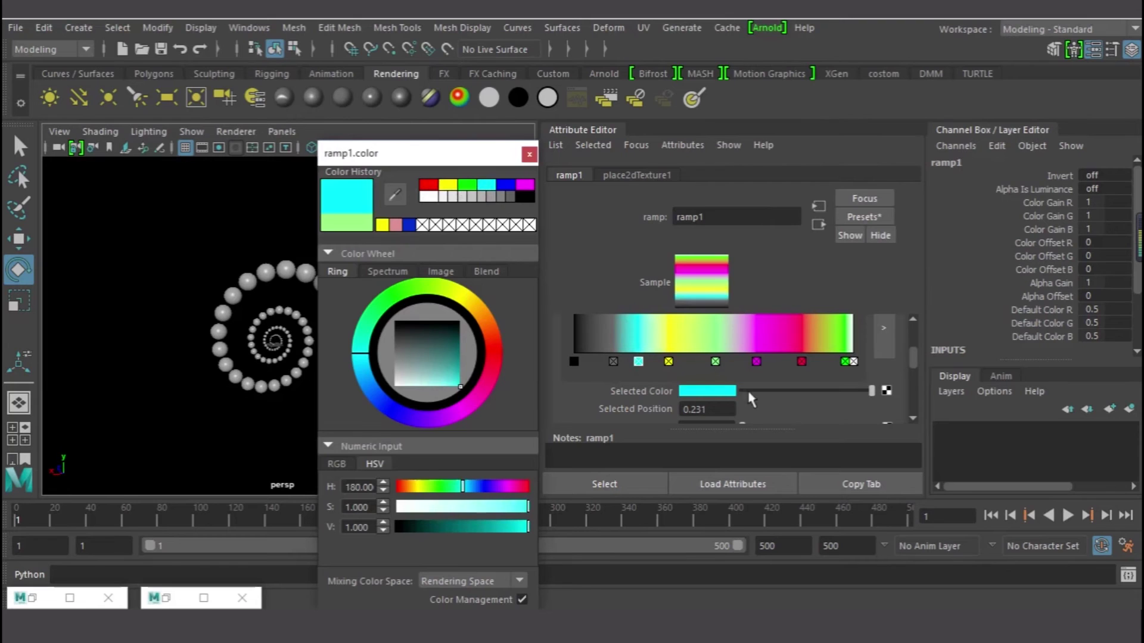
click(529, 155)
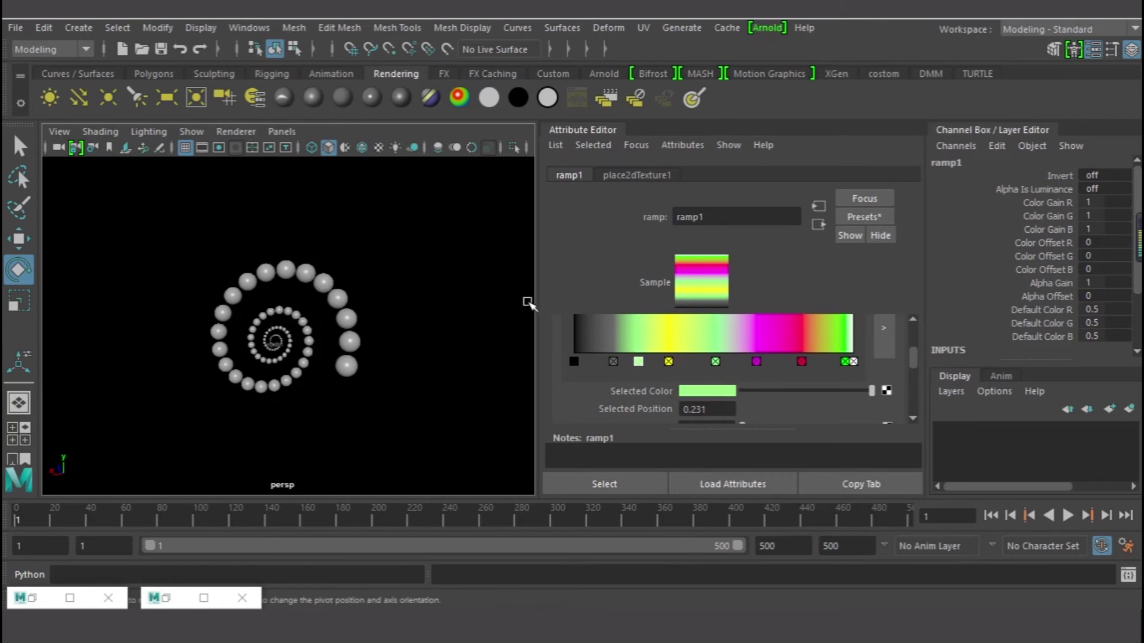
Step: Turn on textured display in the viewport to show the ramp on the sphere chain
click(378, 147)
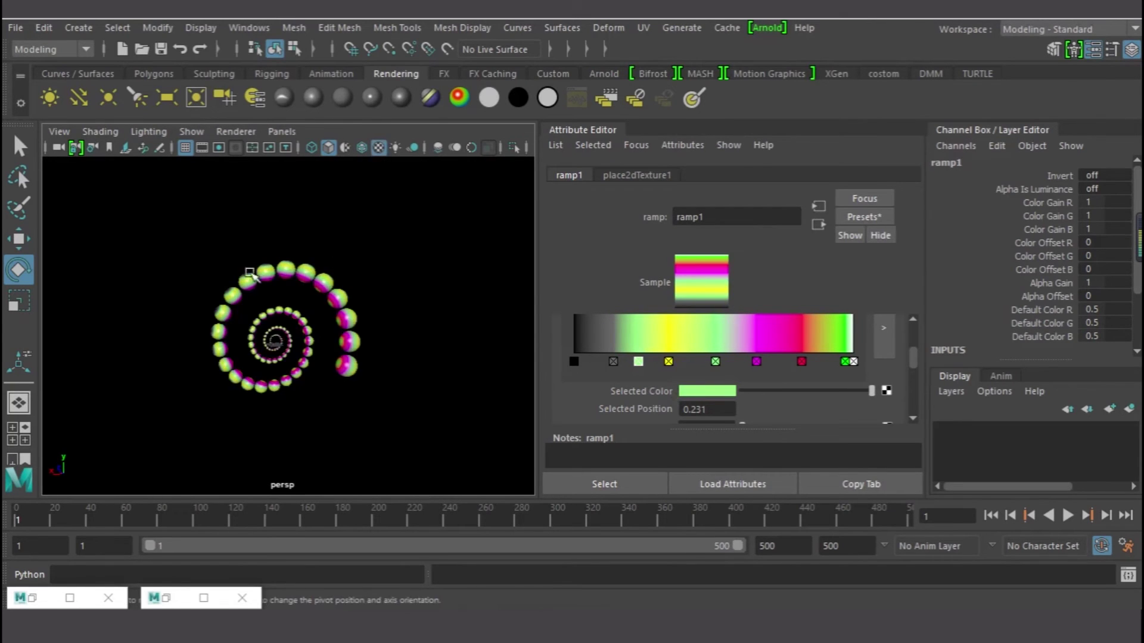
scroll(320, 310, up, 5)
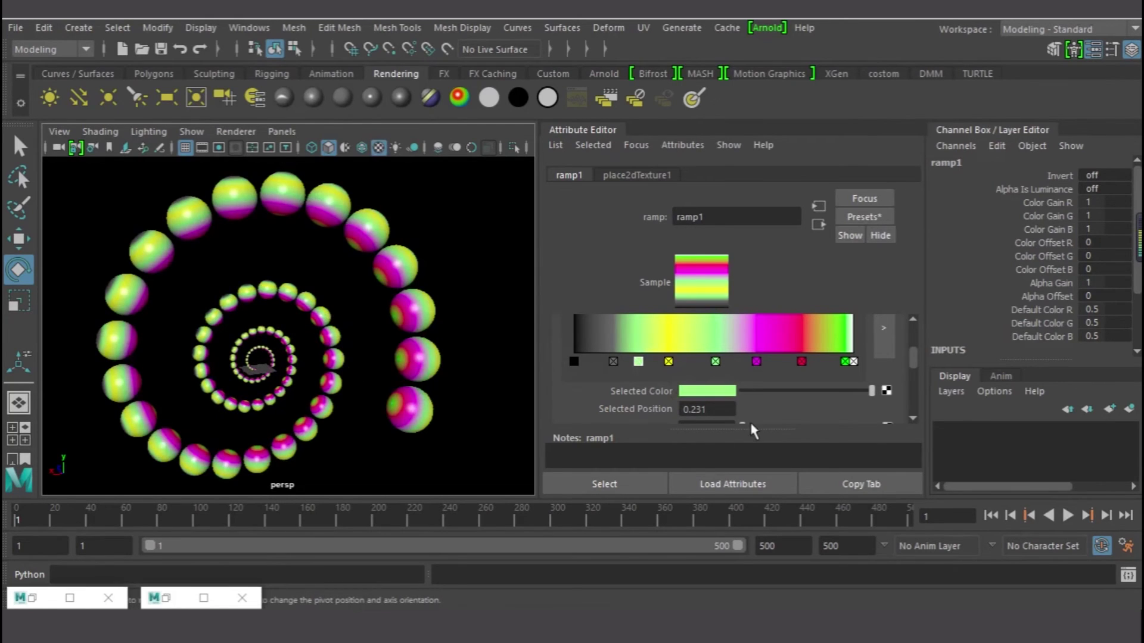
Step: Try the U Ramp and Diagonal Ramp types on the ramp texture, and set the type back to V Ramp
scroll(742, 422, down, 4)
scroll(721, 398, up, 4)
scroll(720, 395, down, 1)
scroll(719, 394, up, 2)
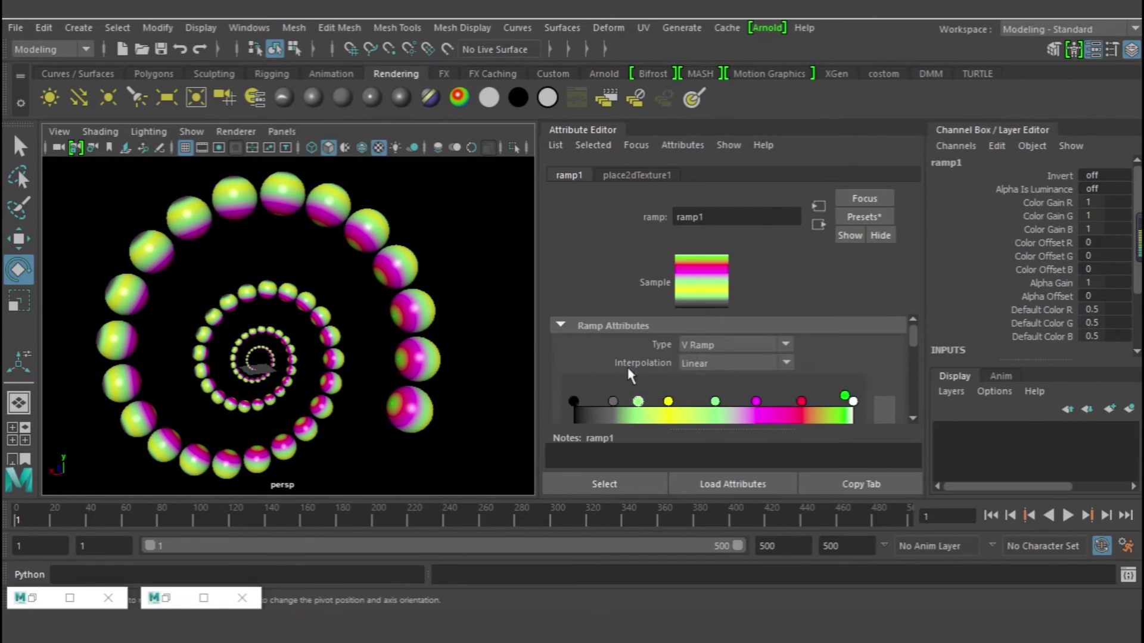
click(784, 346)
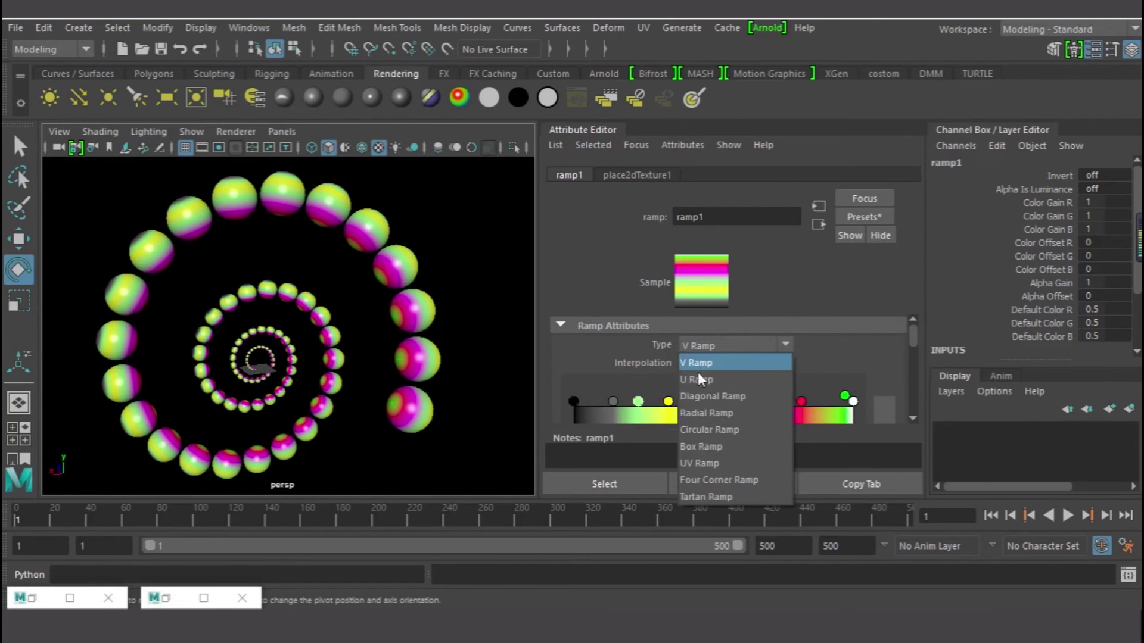
click(697, 379)
click(769, 349)
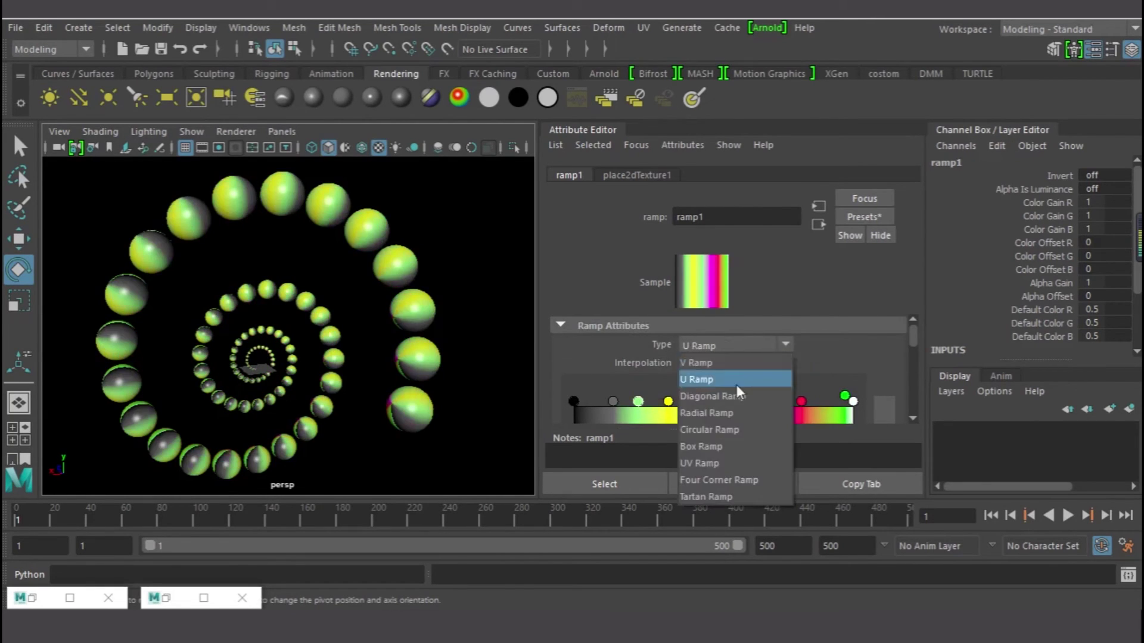
click(719, 397)
click(787, 346)
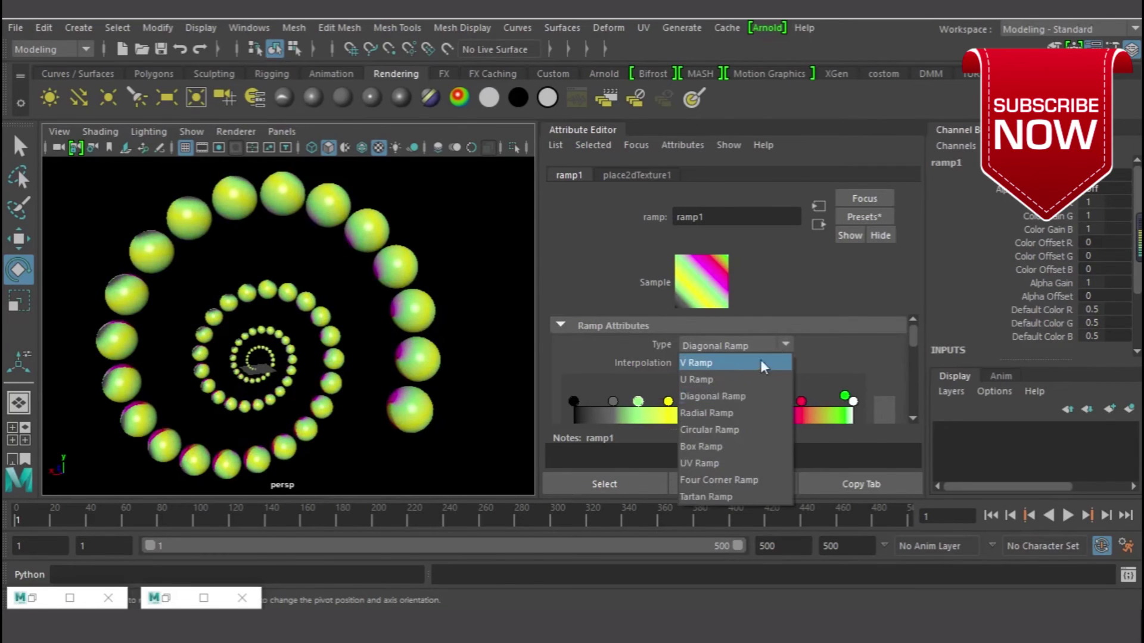
click(709, 364)
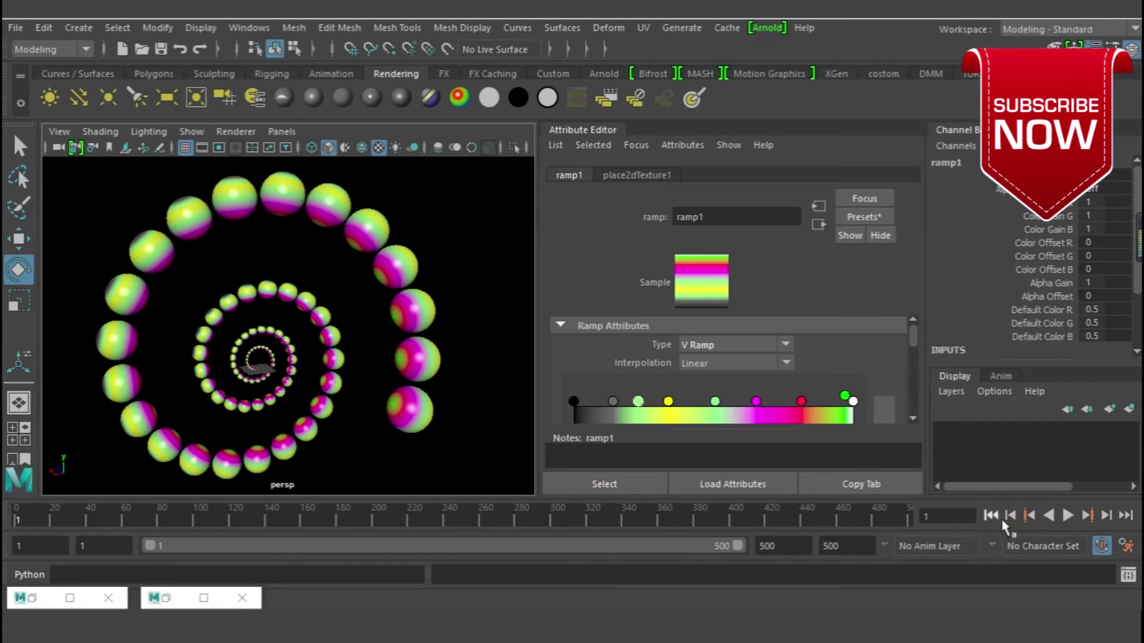
Step: Play the textured chain's animation with the Attribute Editor and Channel Box hidden, and return to frame 1
click(1068, 515)
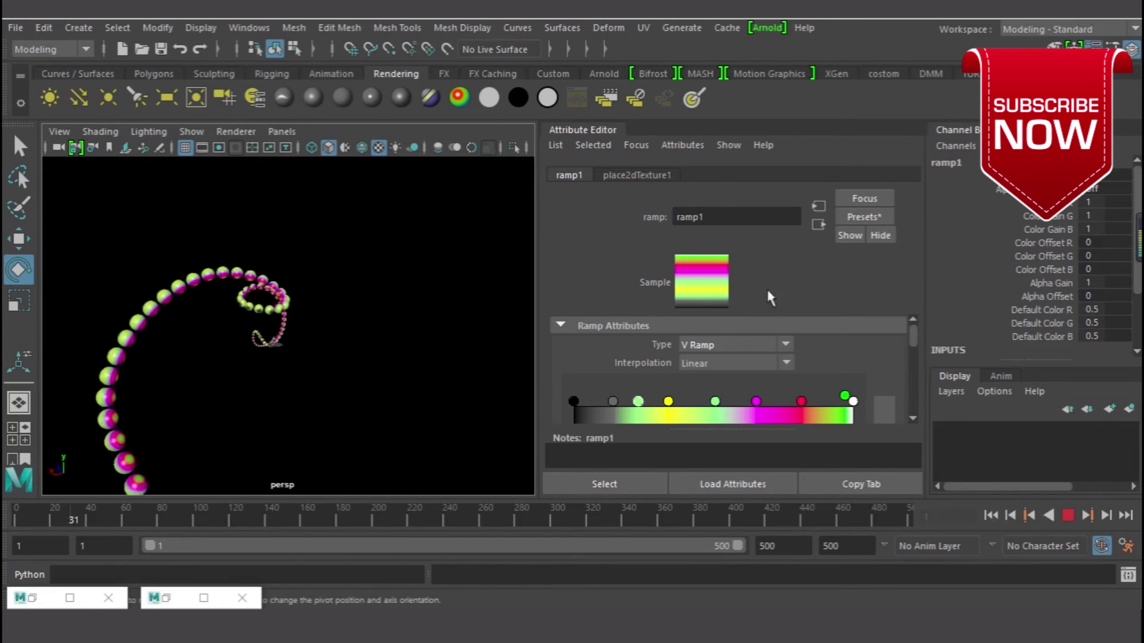
key(ctrl+a)
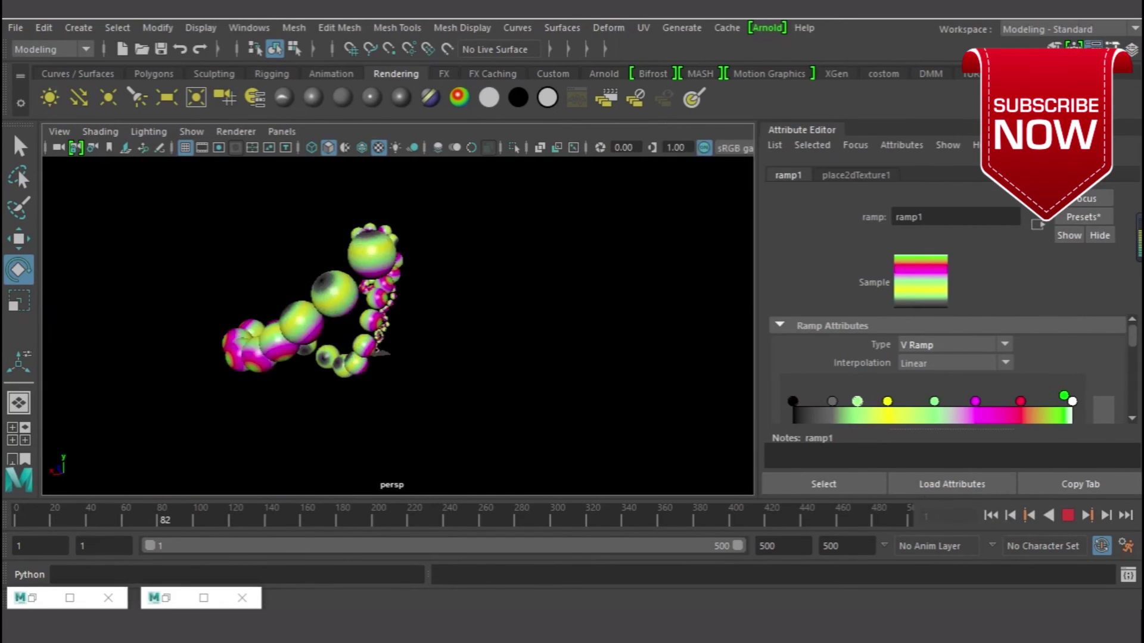
key(ctrl+a)
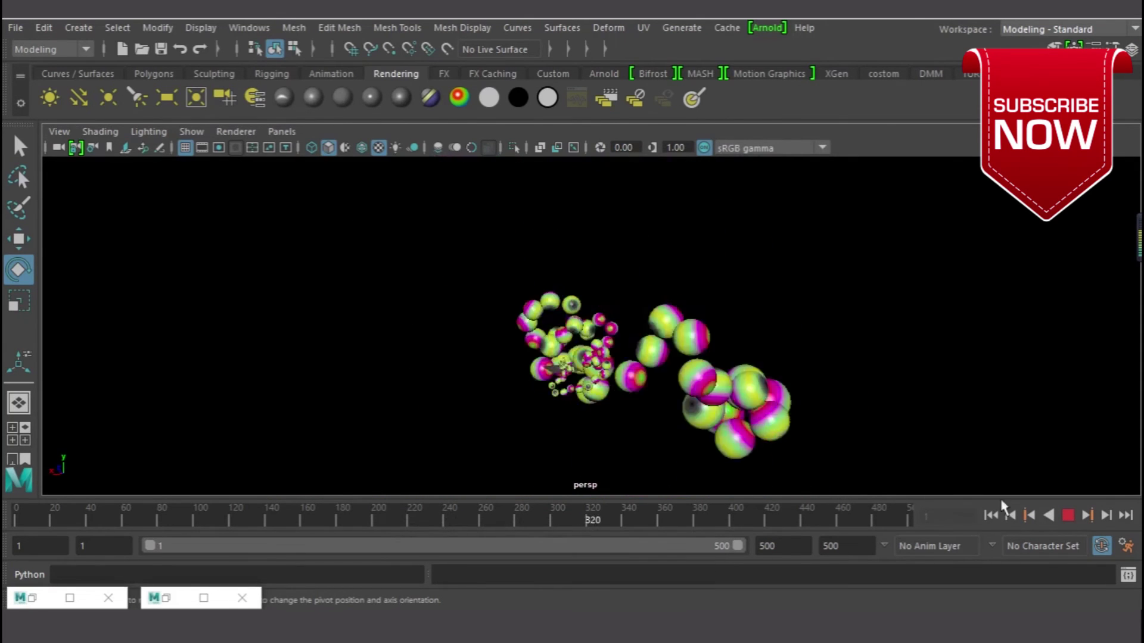
key(Escape)
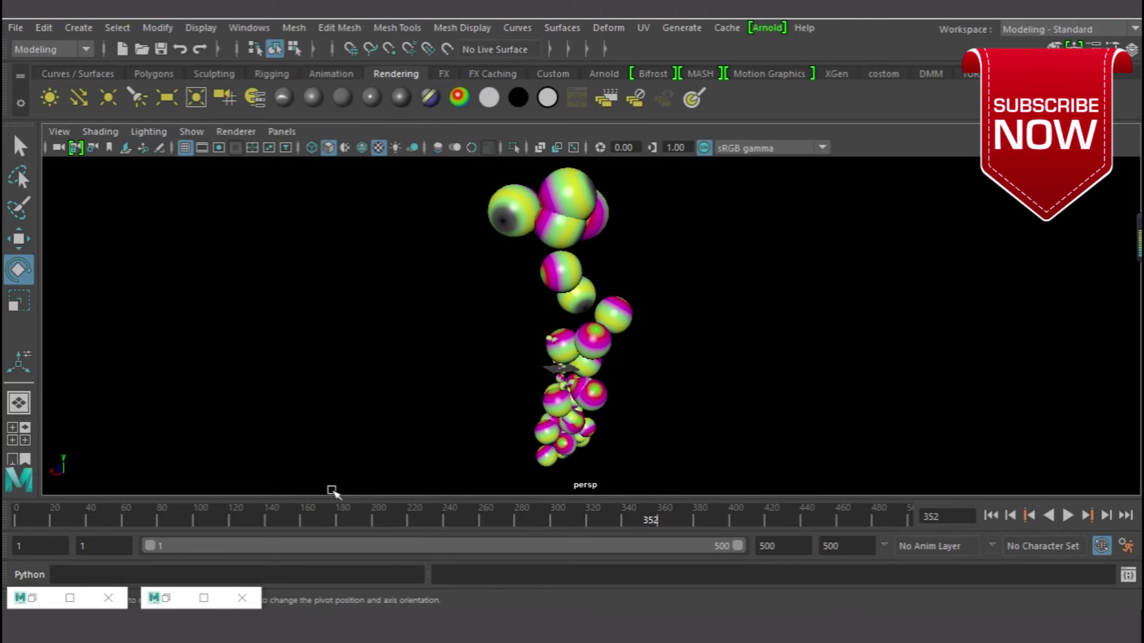
click(17, 522)
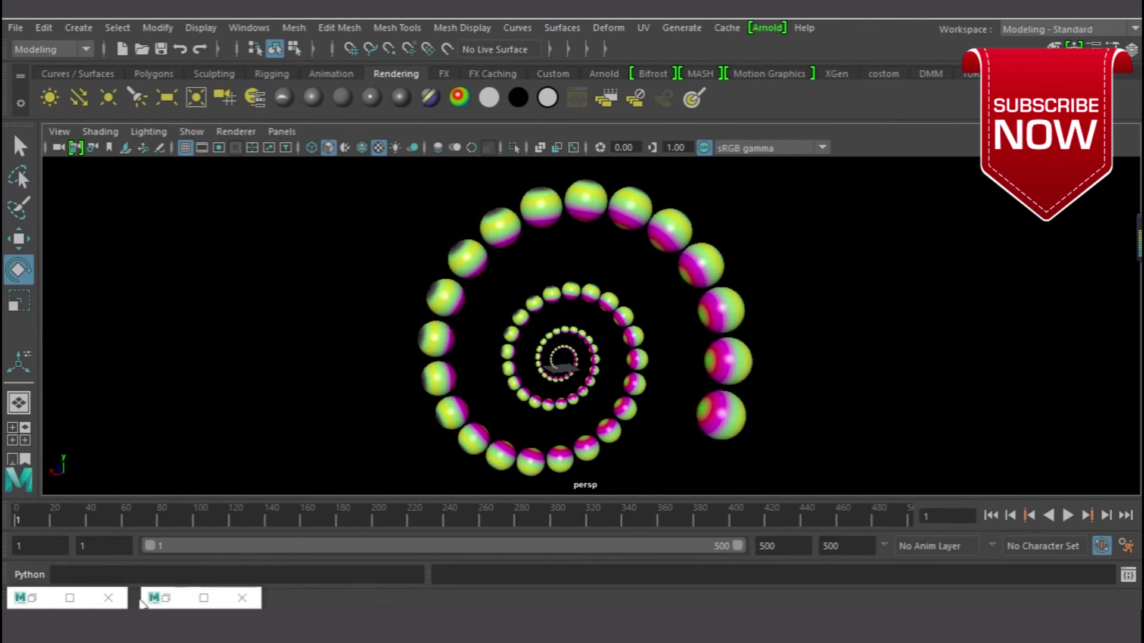
Step: Select the whole pSphere1 chain in the Outliner and minimise the Outliner
click(166, 599)
click(409, 431)
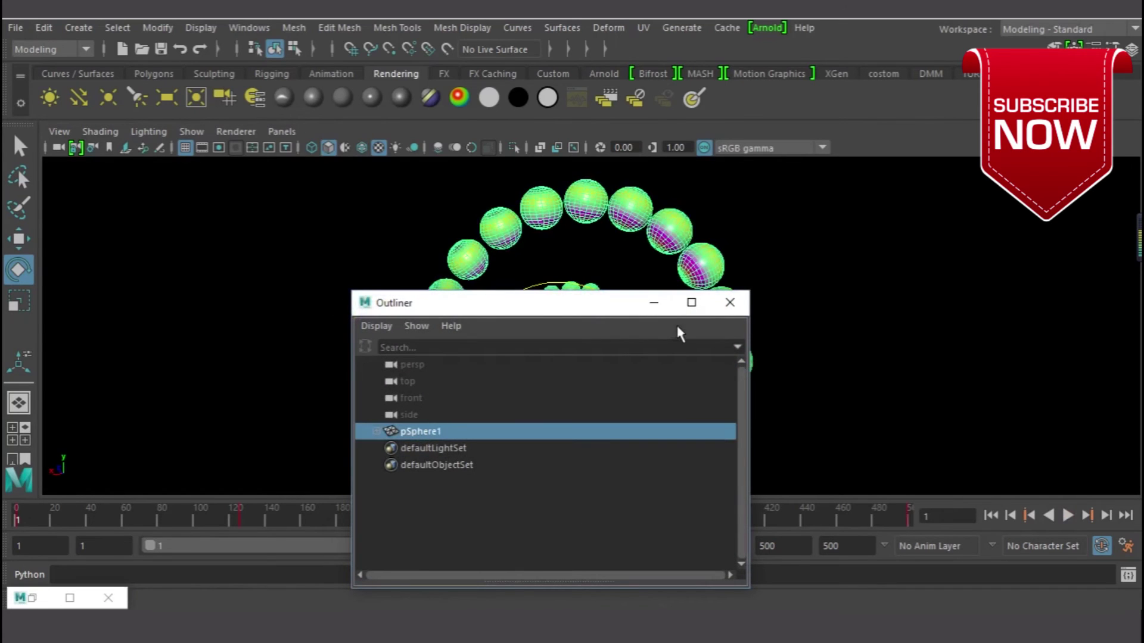
click(655, 306)
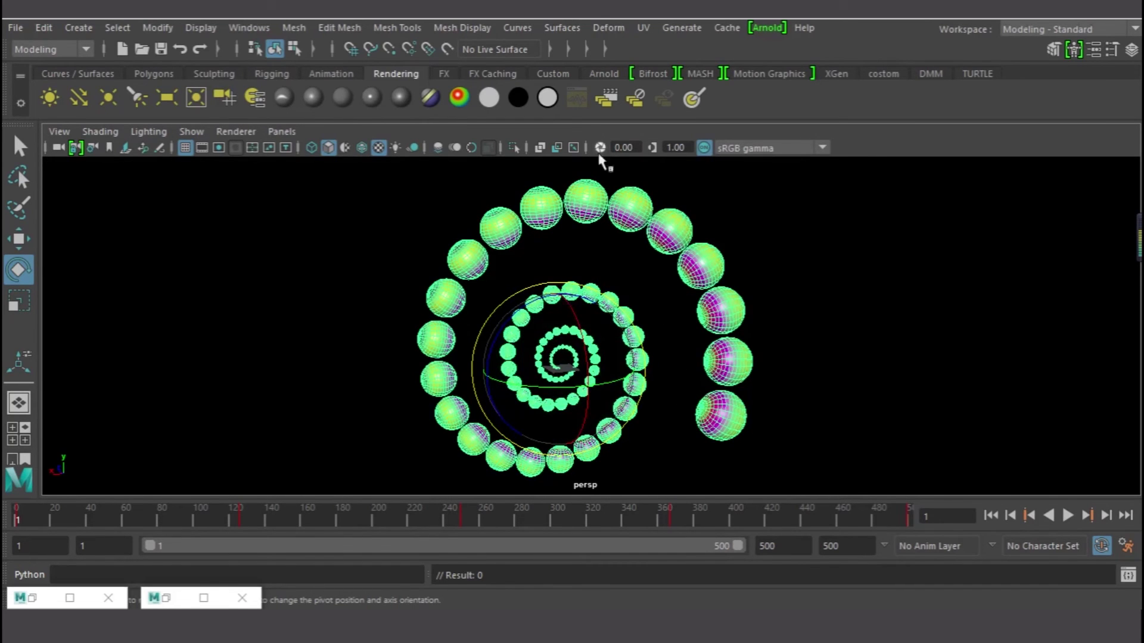
Step: Make a plain duplicate of the sphere chain and move the copy well clear of the original
click(635, 370)
key(w)
key(ctrl+d)
drag(512, 374, 972, 485)
Step: Play the animation briefly to check whether the duplicated chain moves, and rewind
click(1067, 517)
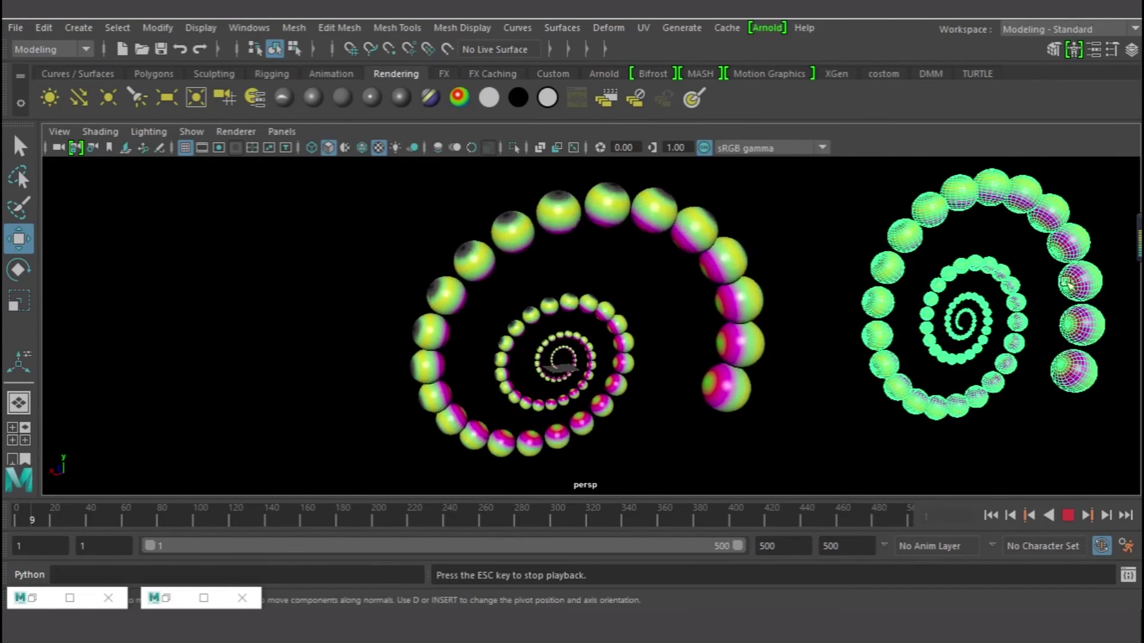
click(1066, 517)
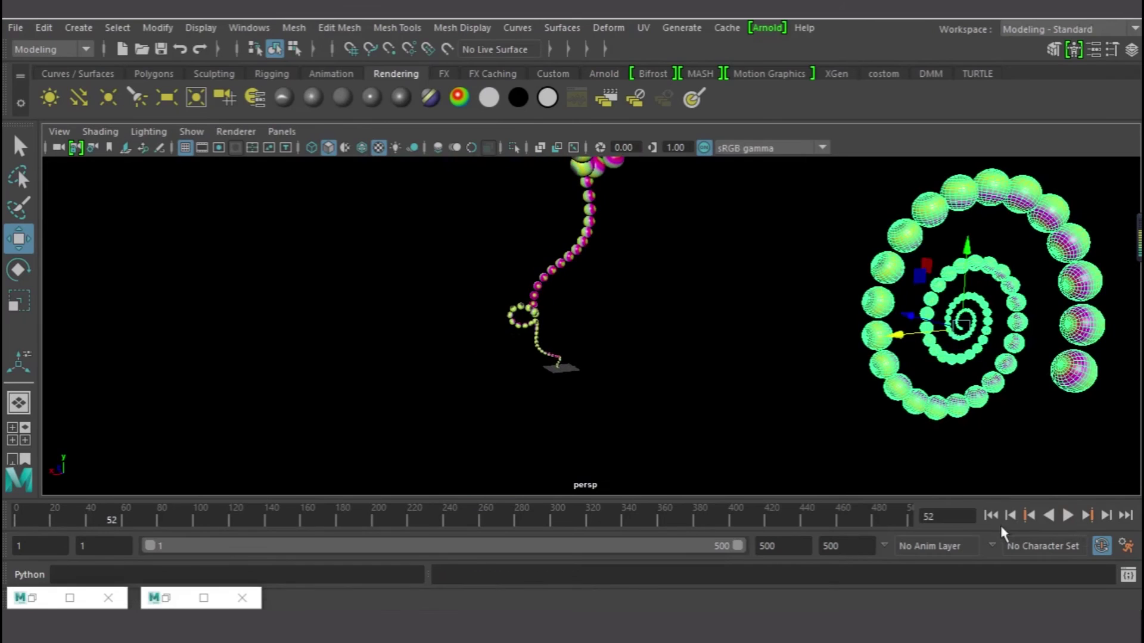
click(991, 515)
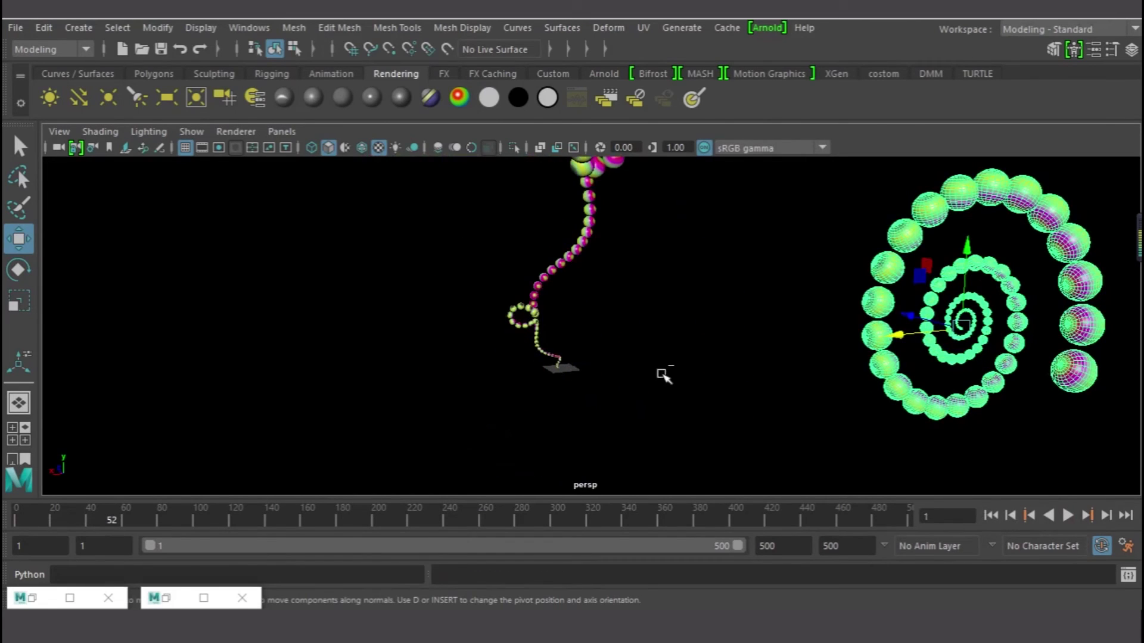
Step: Undo the move and duplication of the chain, and bring the timeline back to frame 1
key(ctrl+z)
key(ctrl+z)
key(ctrl+z)
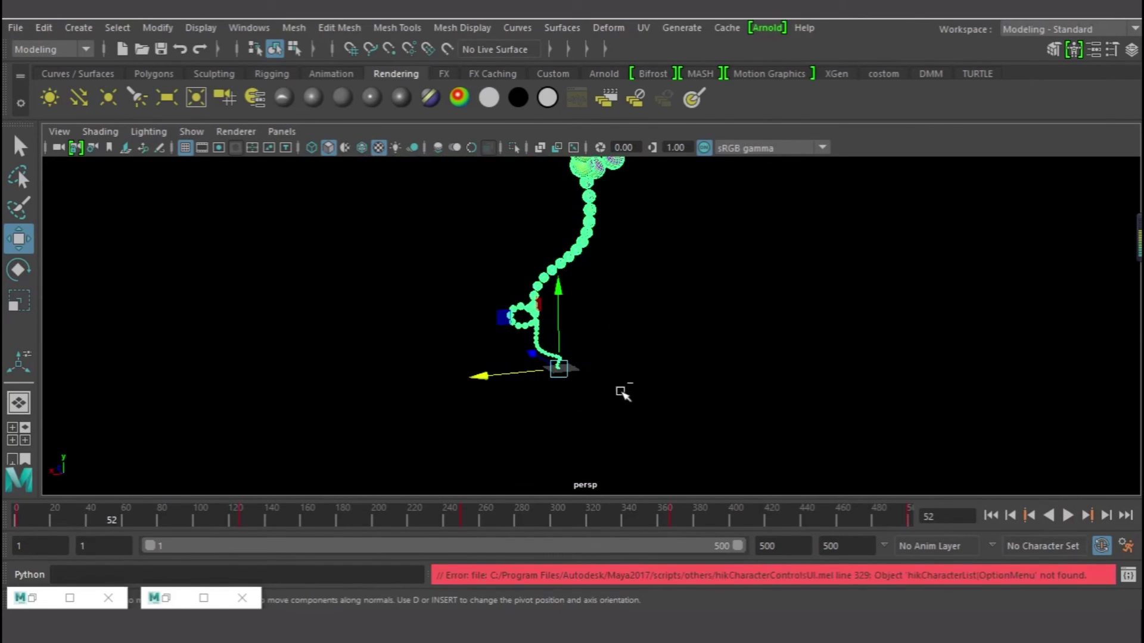
drag(450, 516, 35, 511)
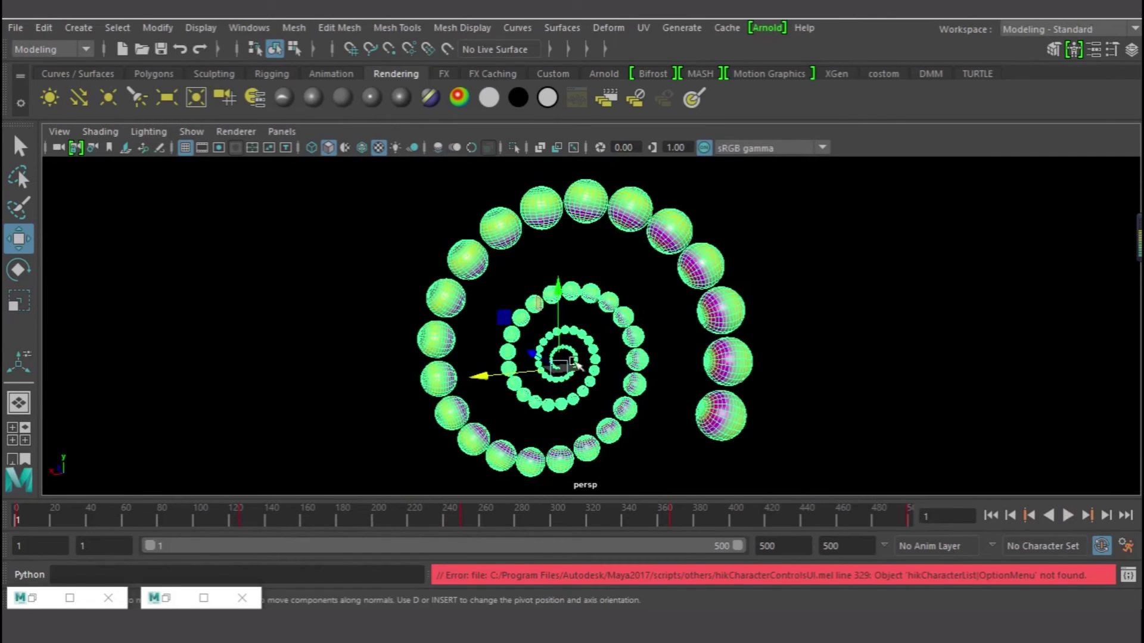
Step: Reset the Duplicate Special options to their default settings
click(41, 28)
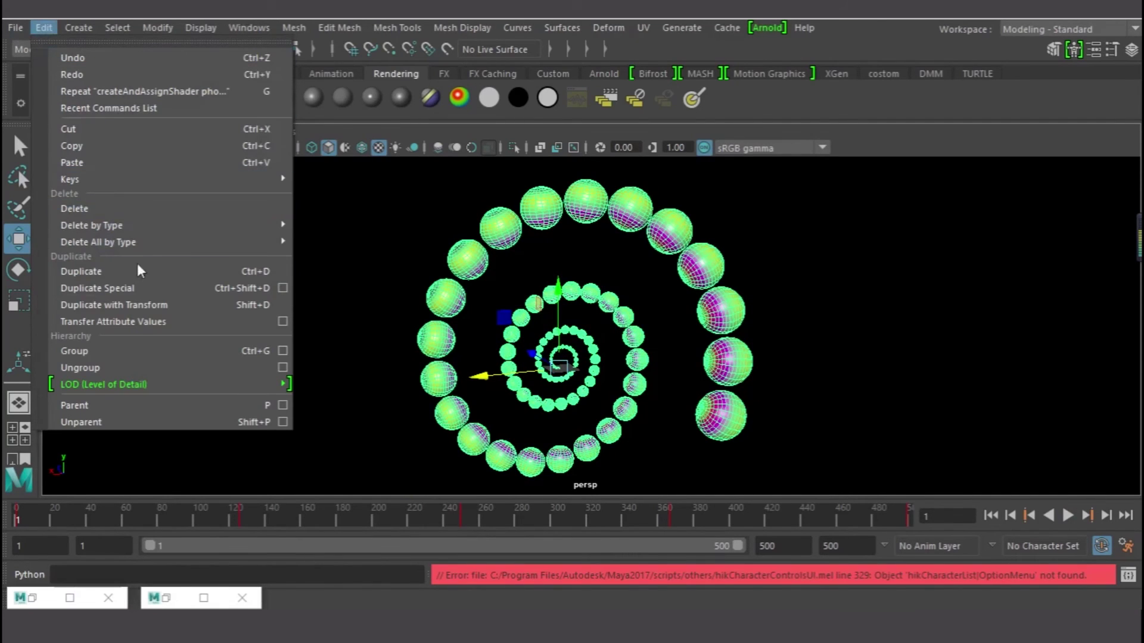
click(282, 289)
click(659, 115)
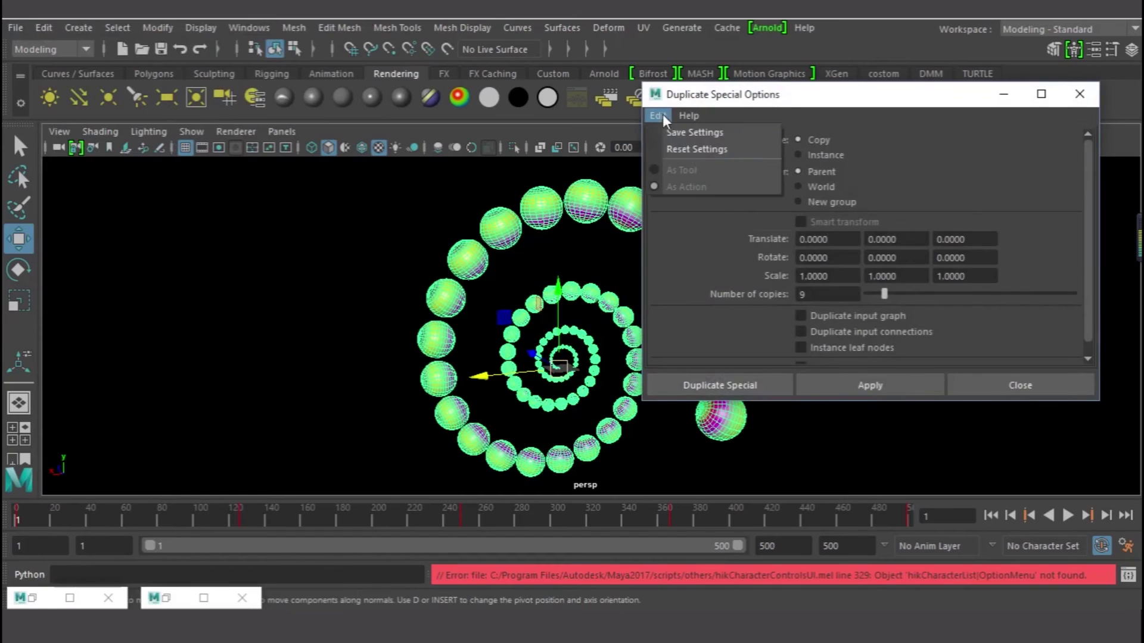
click(690, 131)
click(656, 113)
click(679, 149)
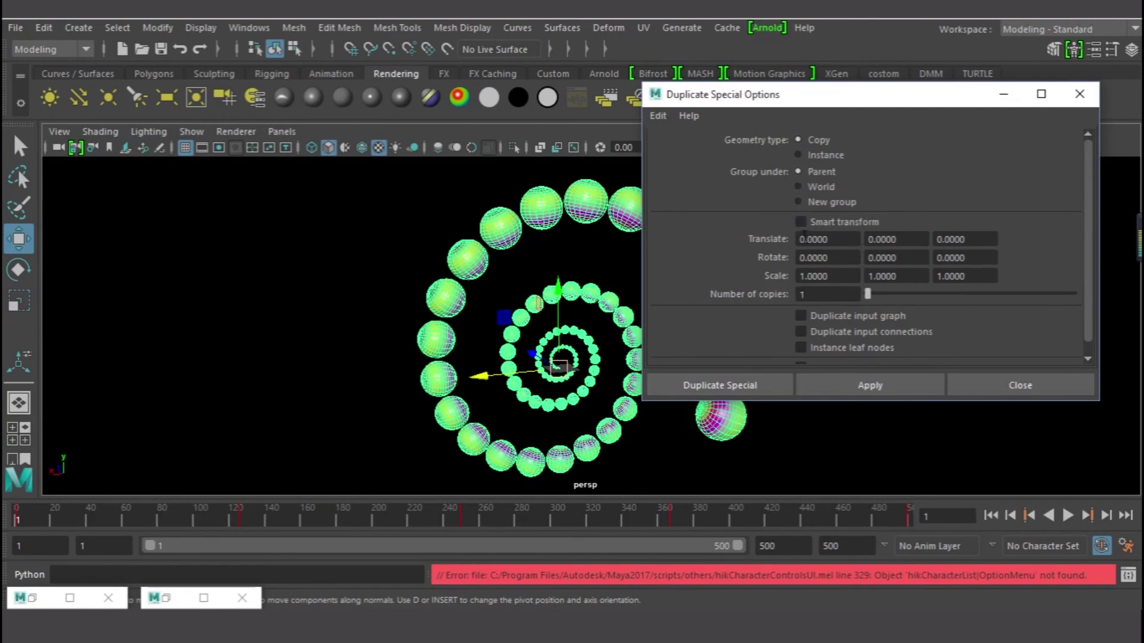
Step: Duplicate the selected chain once with its input graph, grouping the copy under a new group
click(800, 316)
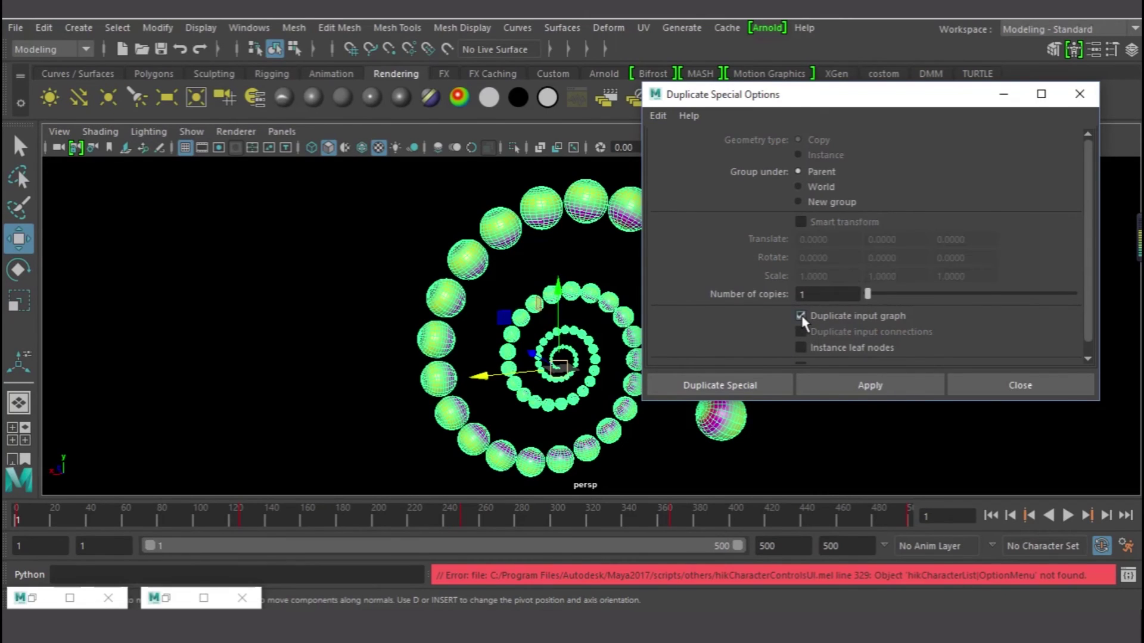
click(801, 203)
click(713, 385)
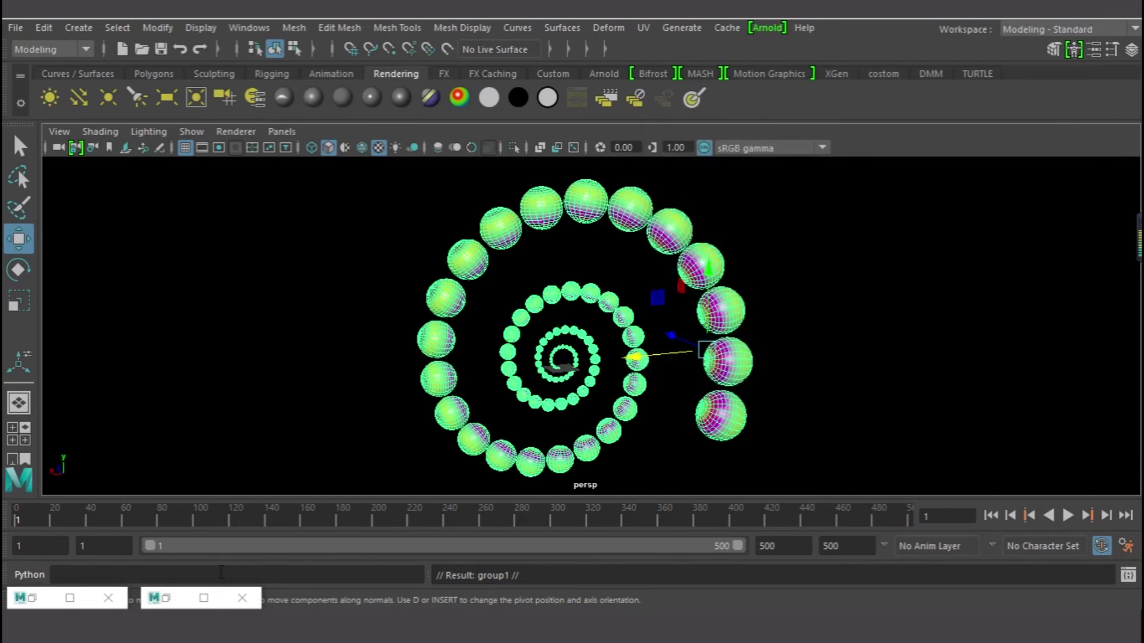
Step: Move the duplicated group horizontally beside the original chain, and inspect both chains from different angles
drag(623, 366, 286, 391)
scroll(490, 327, down, 3)
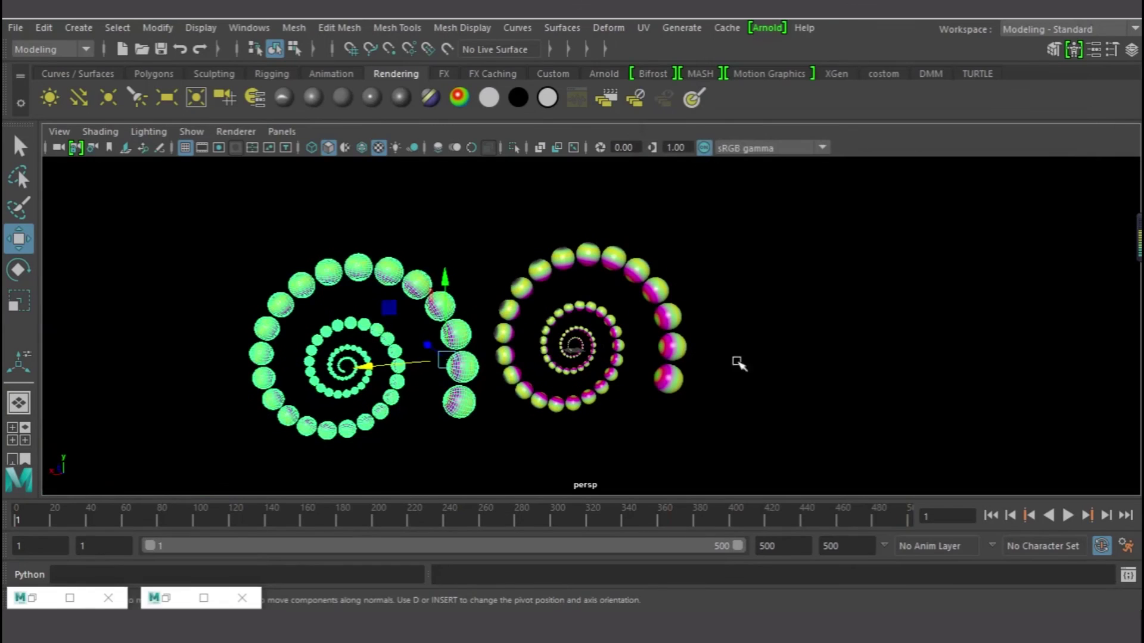
alt+drag(720, 373, 677, 356)
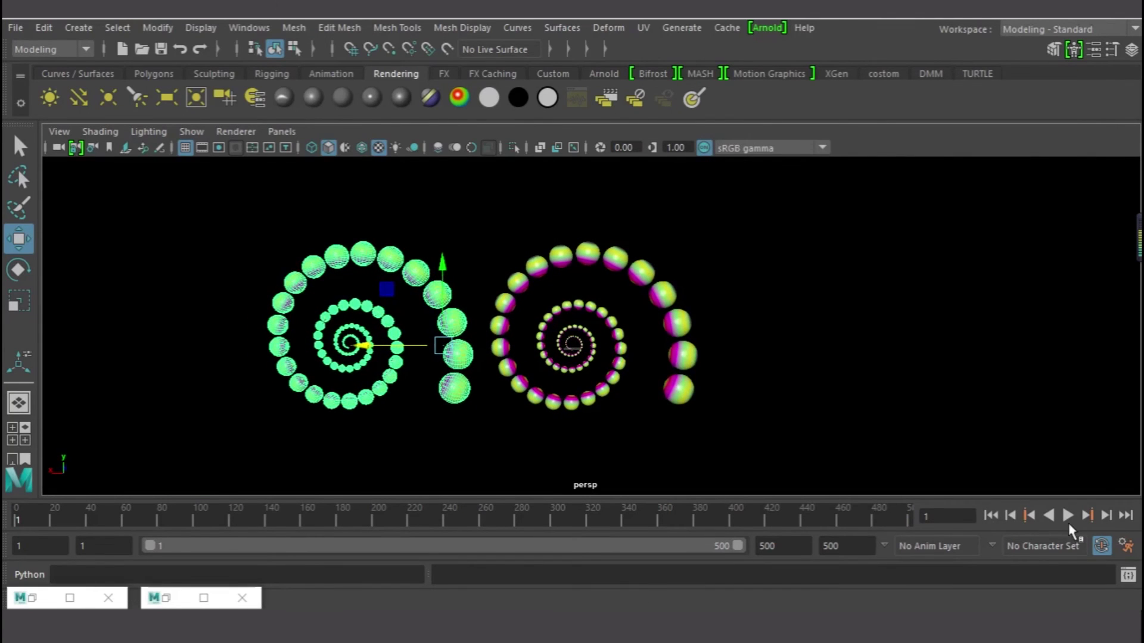
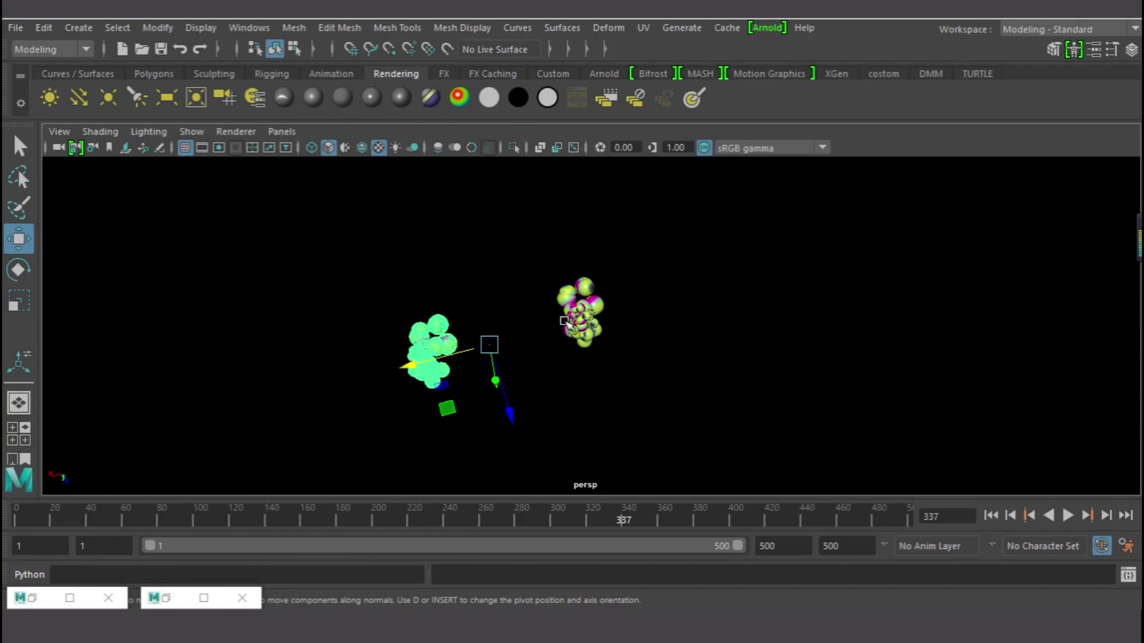
alt+drag(442, 386, 489, 417)
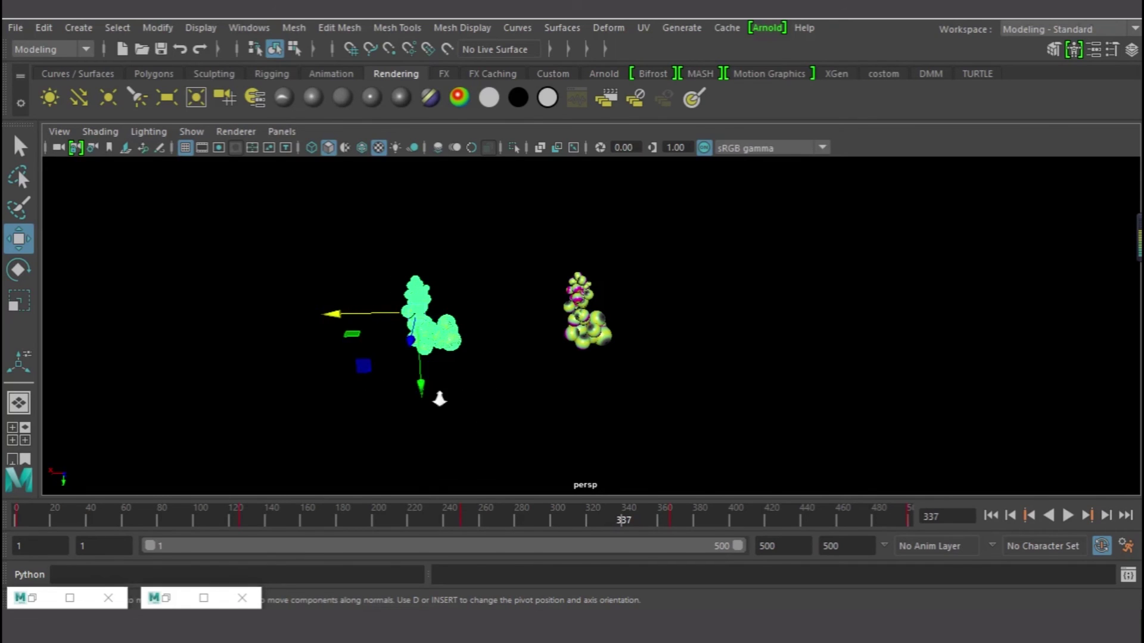
Step: Reposition the duplicated group's pivot with vertex snapping onto the lower cluster of spheres
key(d)
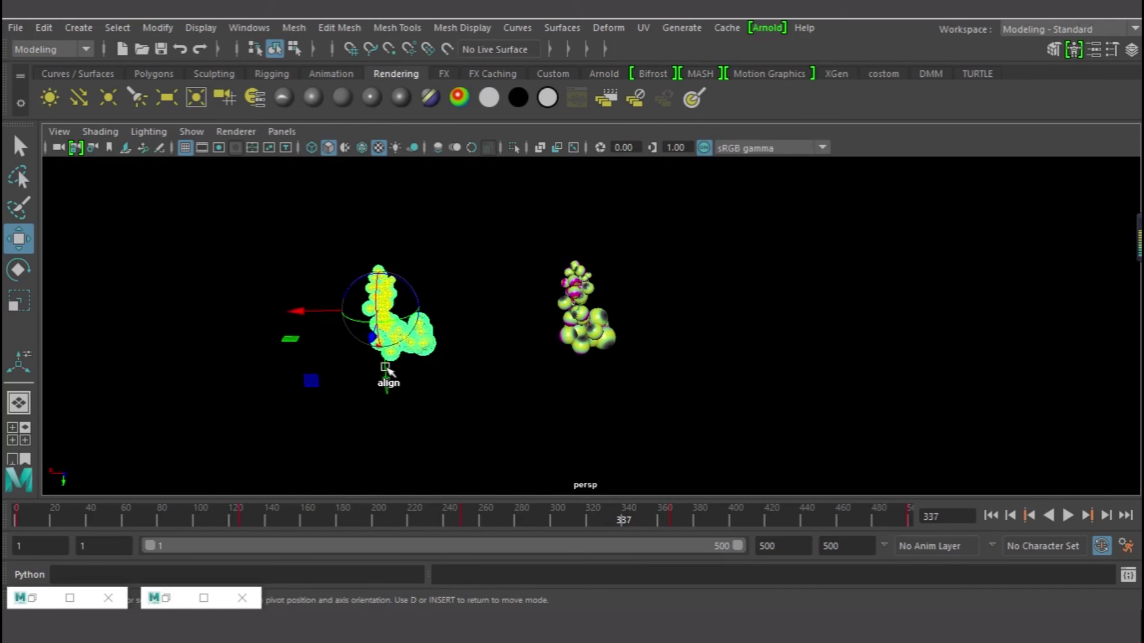
key(v)
middle_drag(423, 357, 407, 394)
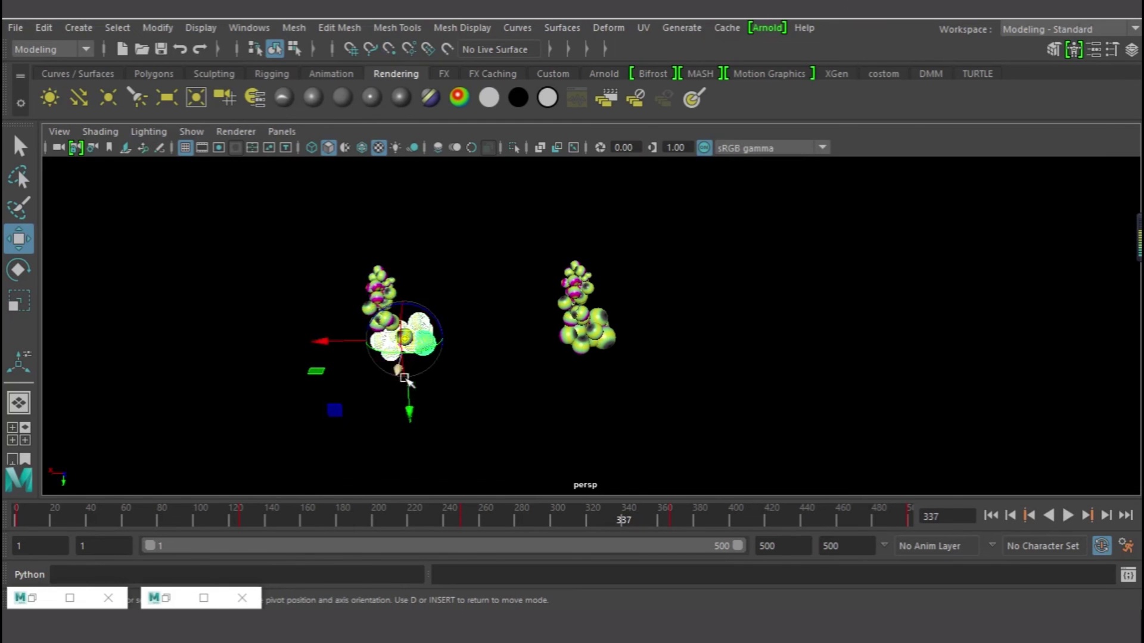
scroll(456, 392, up, 5)
alt+middle_drag(254, 375, 542, 389)
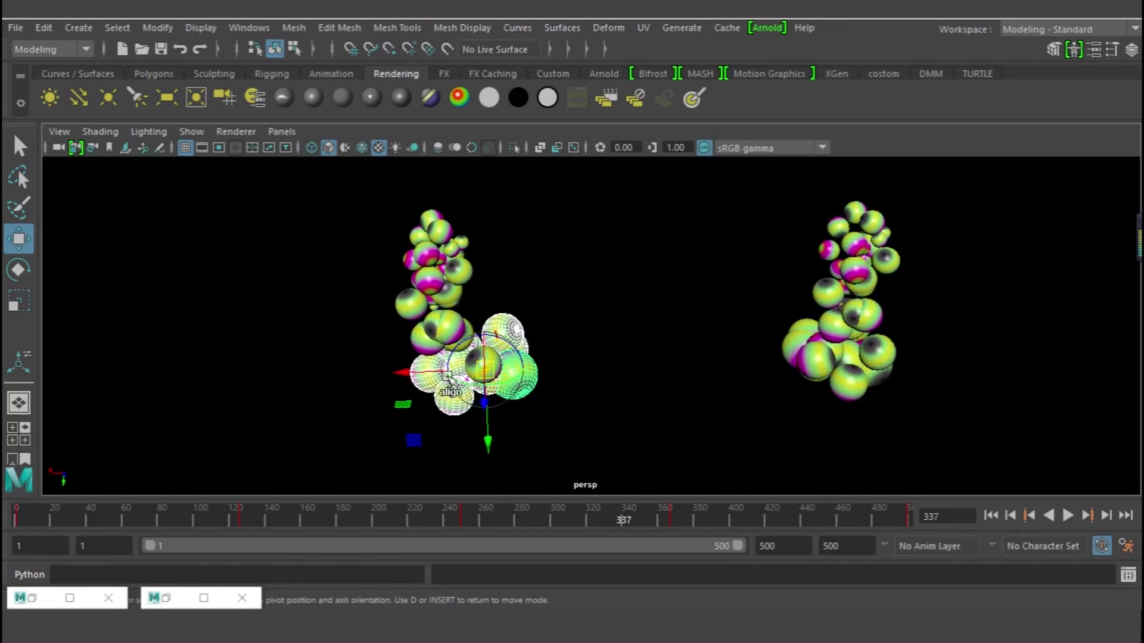
click(466, 404)
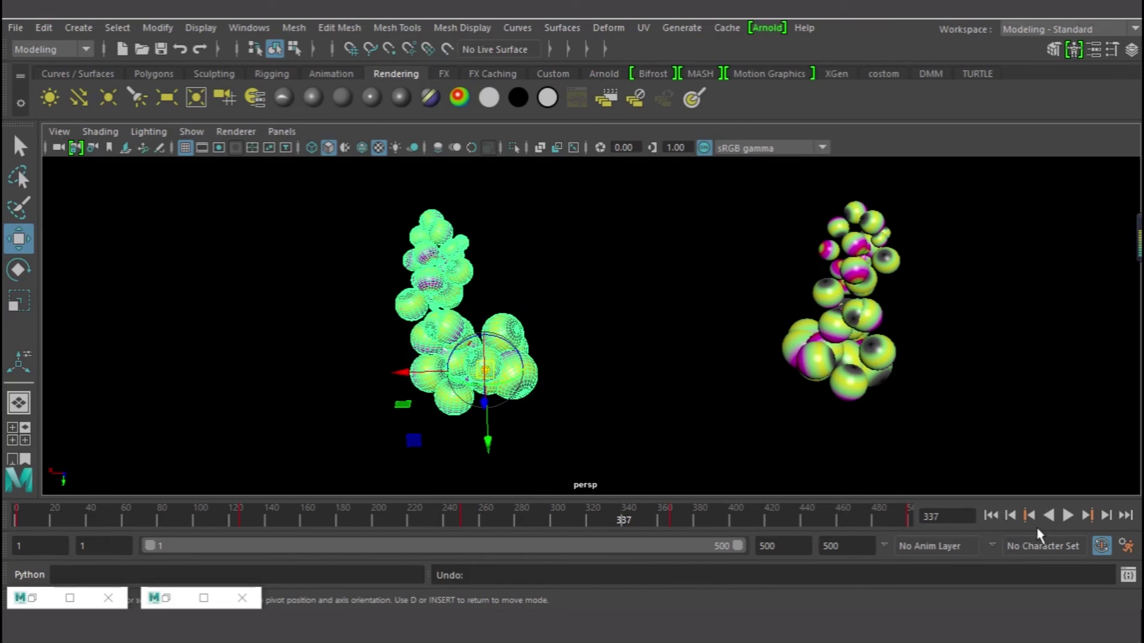
Step: Return to frame 1, clear the selection, and play the animation of both chains while viewing them from different angles
click(990, 516)
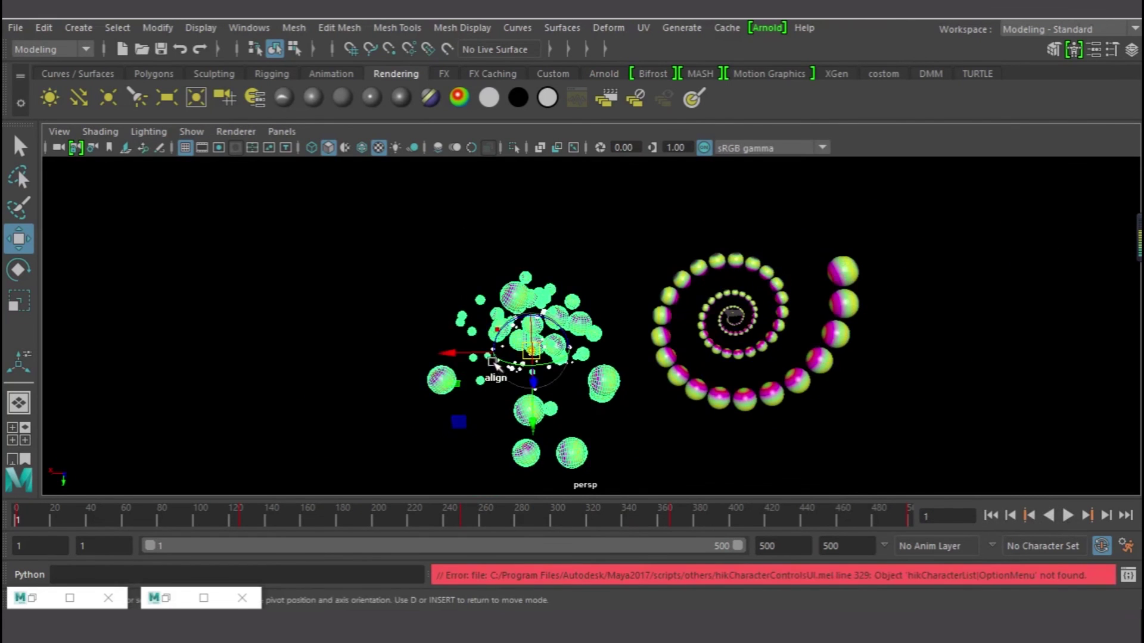
alt+drag(401, 378, 420, 348)
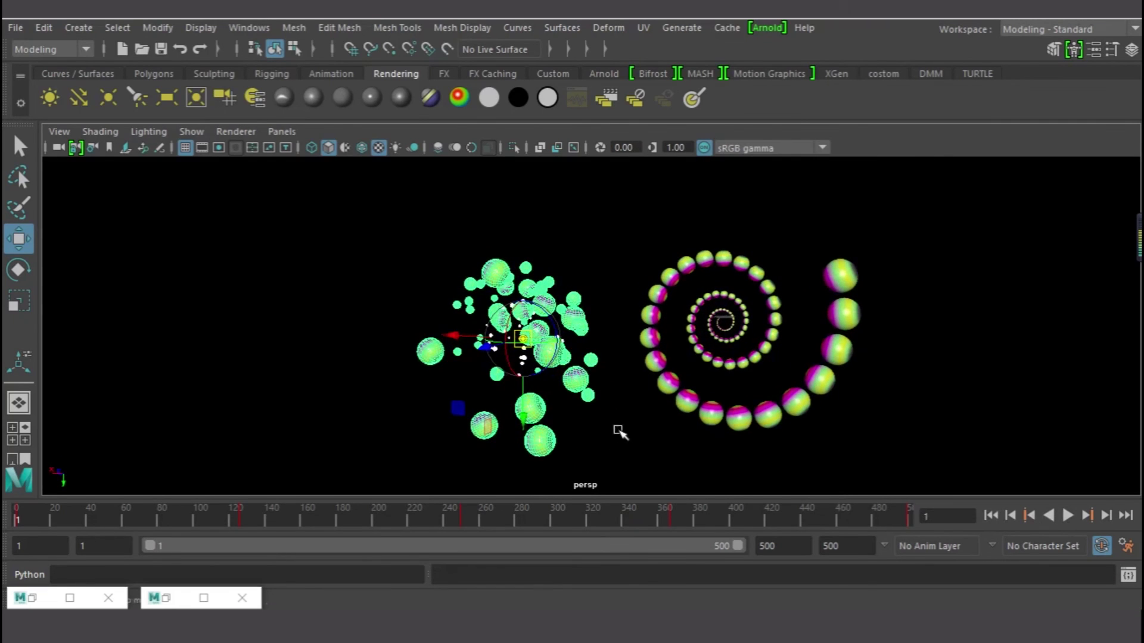
click(667, 446)
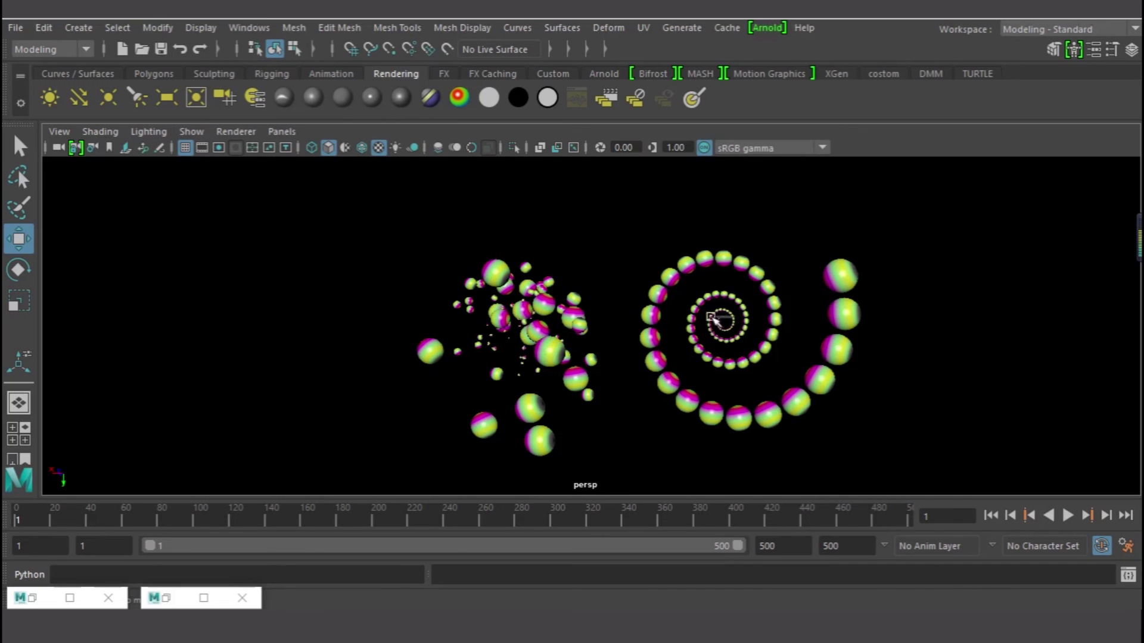
click(1067, 516)
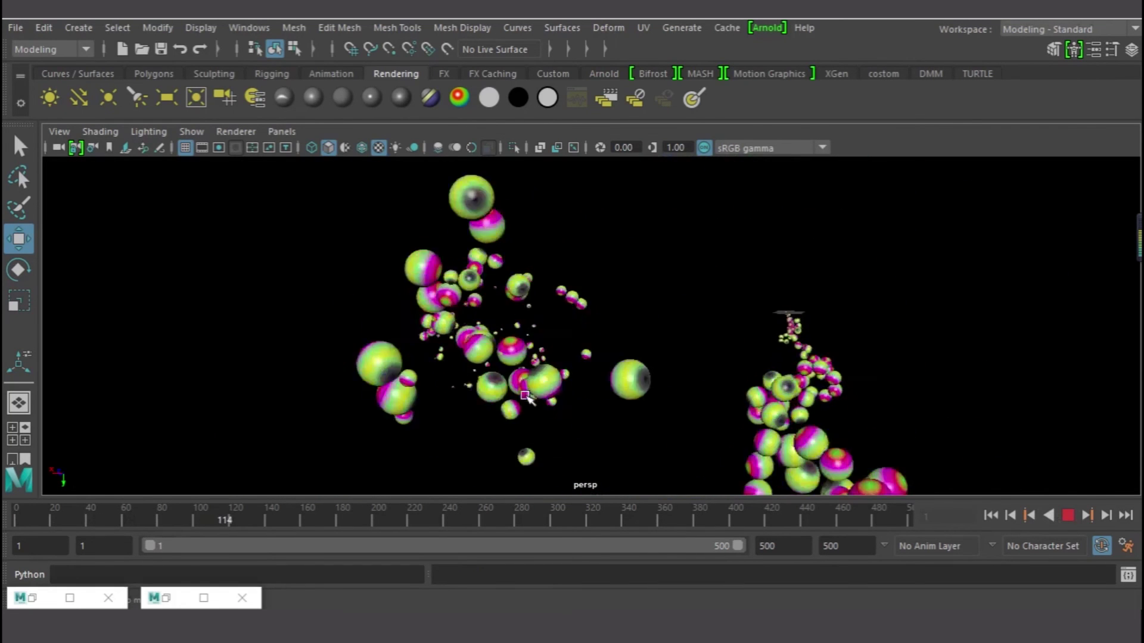
alt+drag(607, 369, 671, 370)
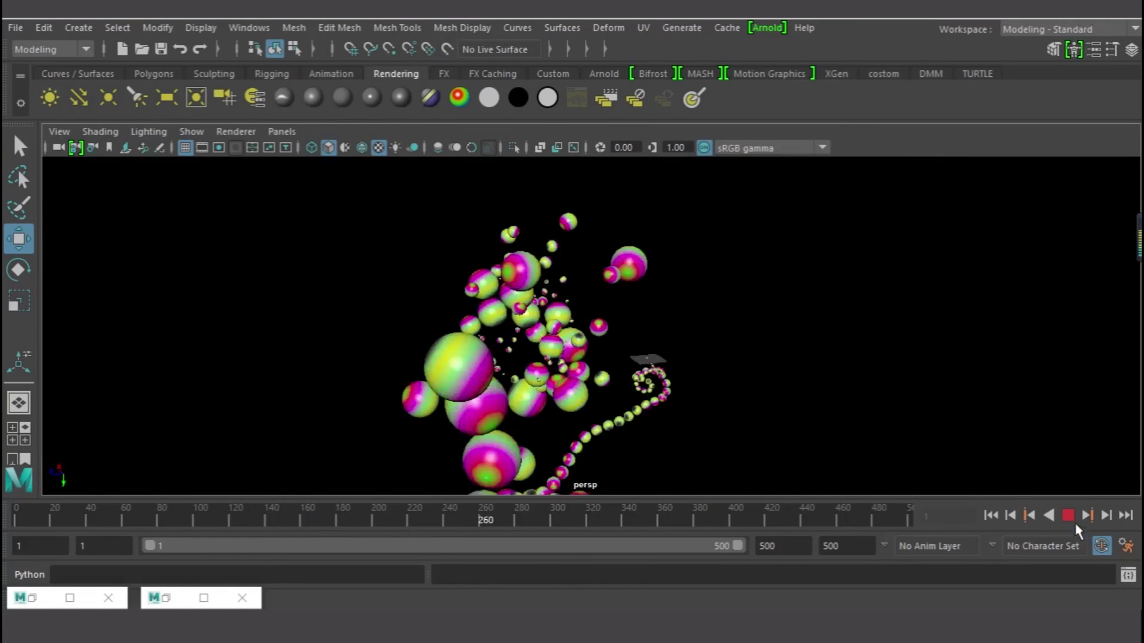
key(Escape)
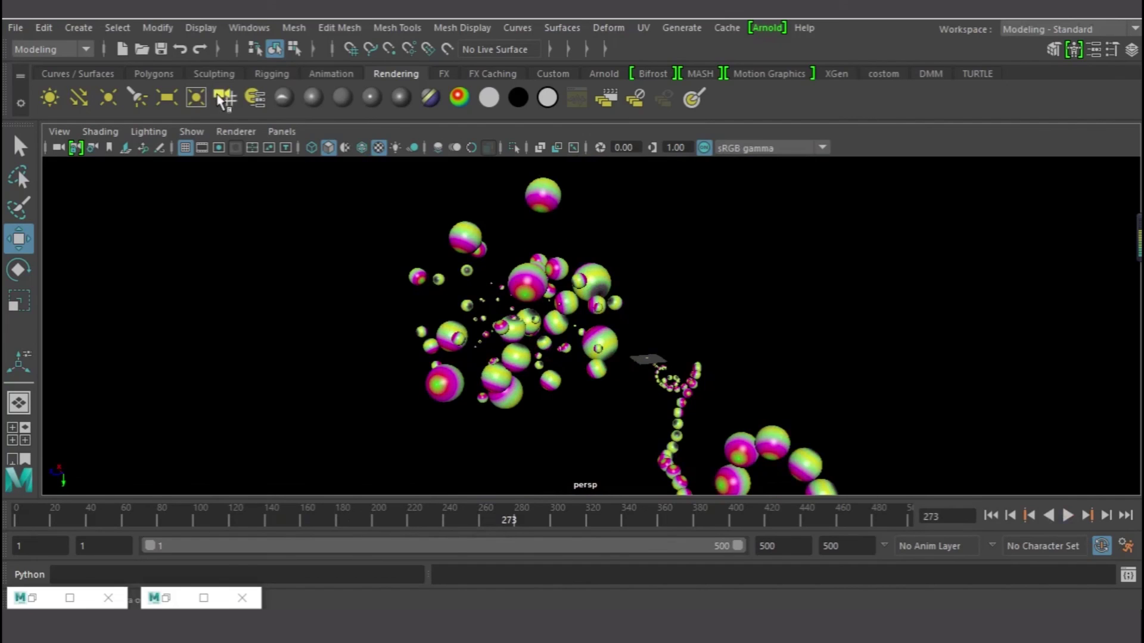
Step: Create a camera, look through camera1, and orbit it to frame both sphere chains
click(282, 131)
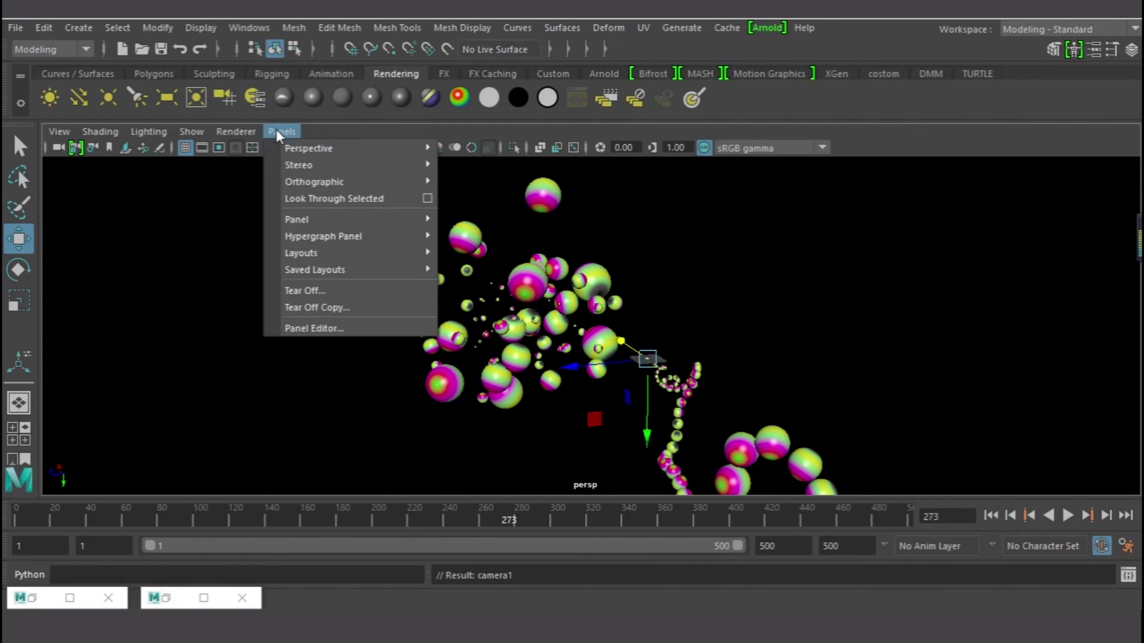
mouse_move(335, 149)
click(471, 148)
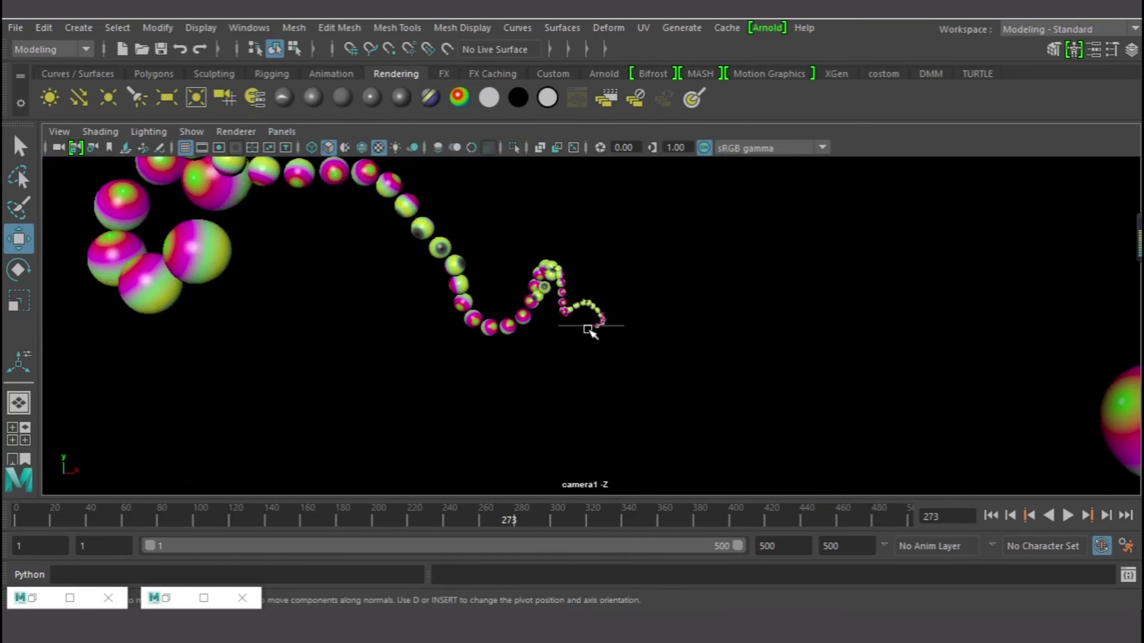
alt+drag(588, 332, 477, 339)
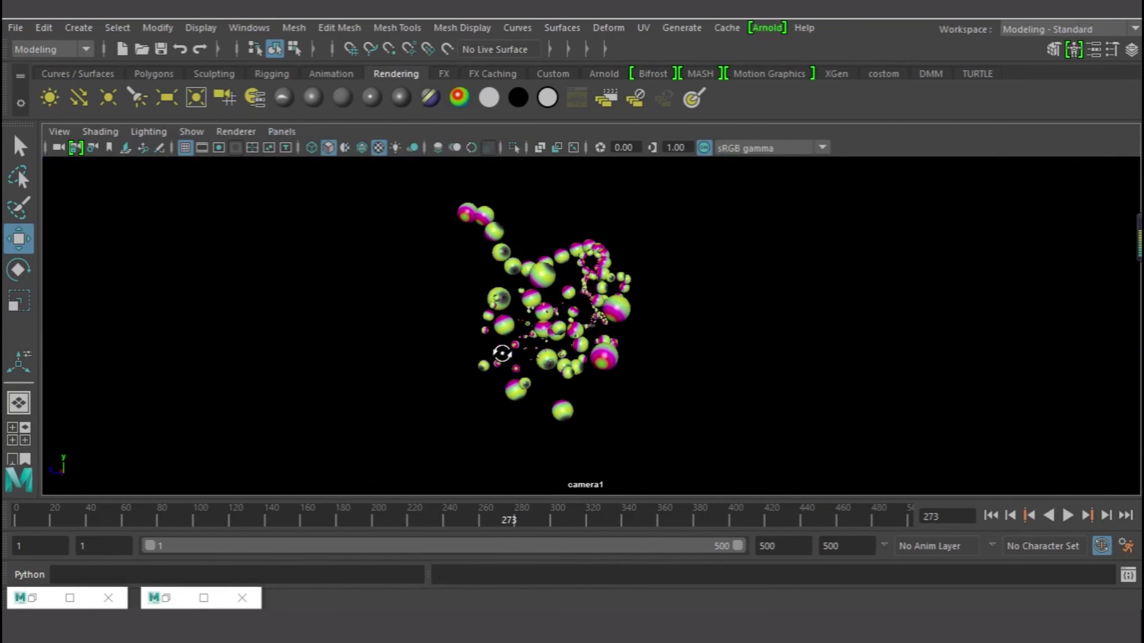
Step: Animate camera1 orbiting the chains, starting with the spiral at frame 1, with keys at frames 1, about 270, 410 and 500
click(18, 520)
key(alt+v)
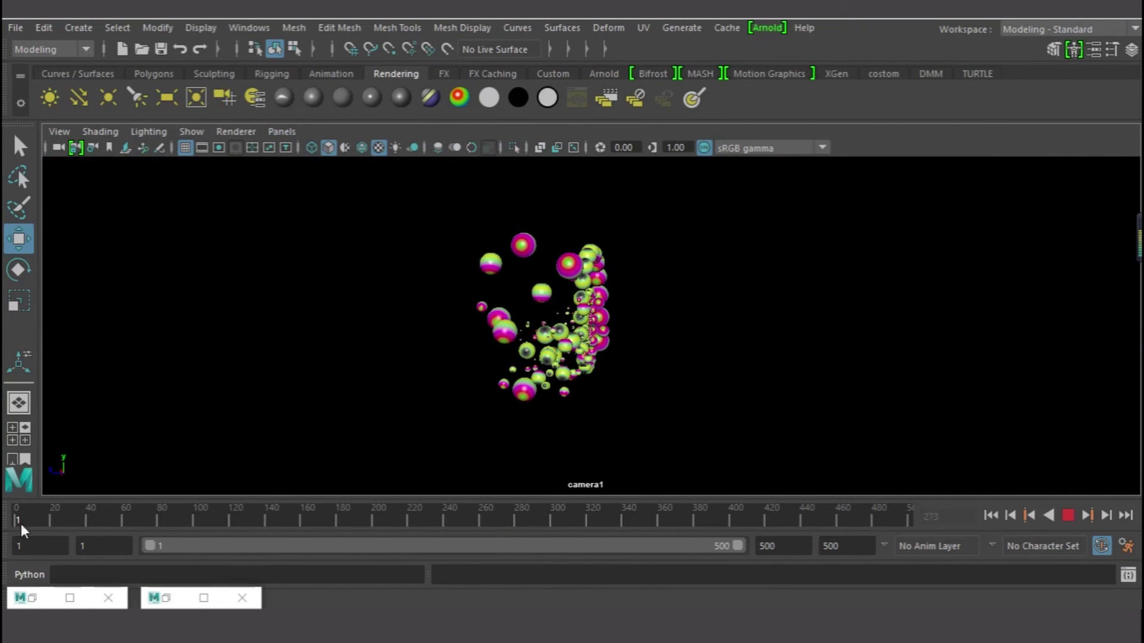
key(alt+v)
alt+drag(596, 358, 696, 429)
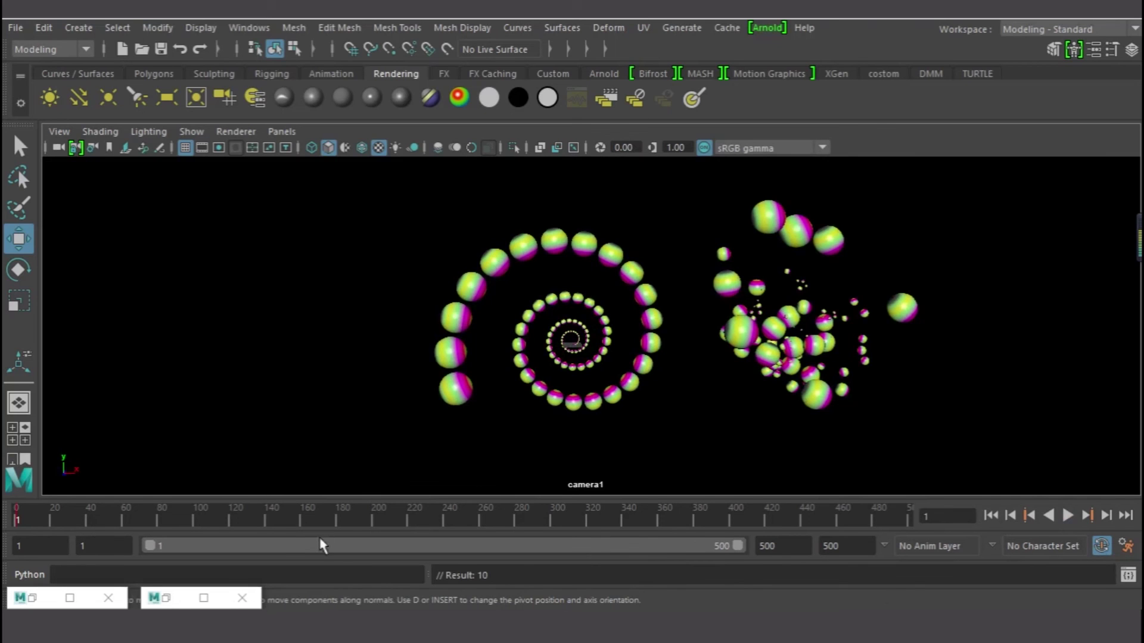
key(alt+v)
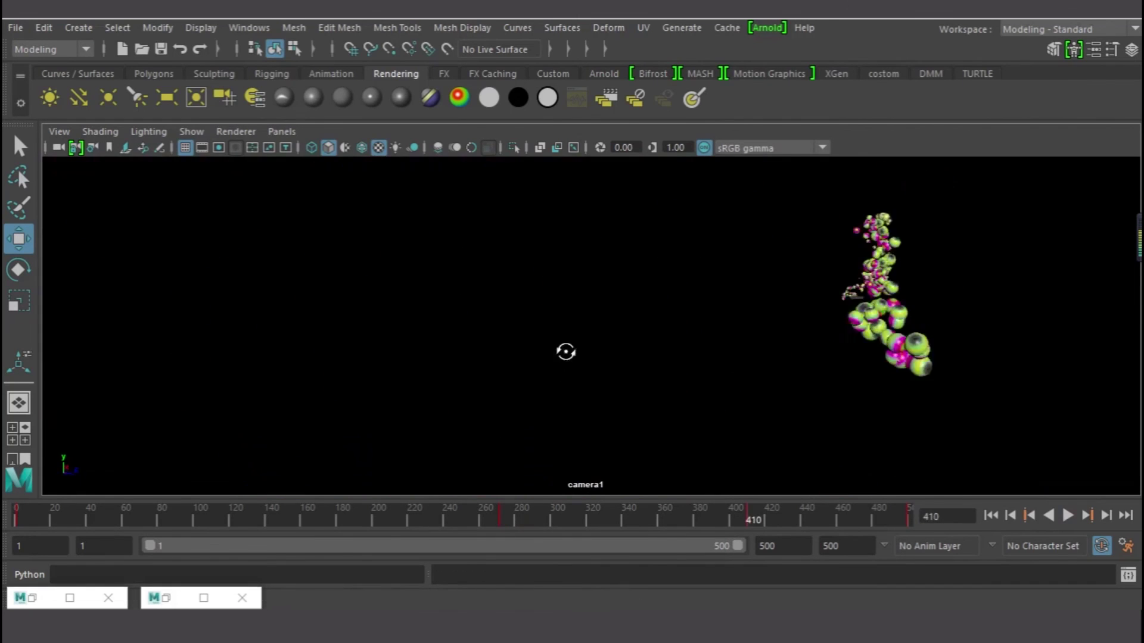
Step: Play the animation through camera1 to review the keyed camera movement, pausing and resuming playback
click(1067, 515)
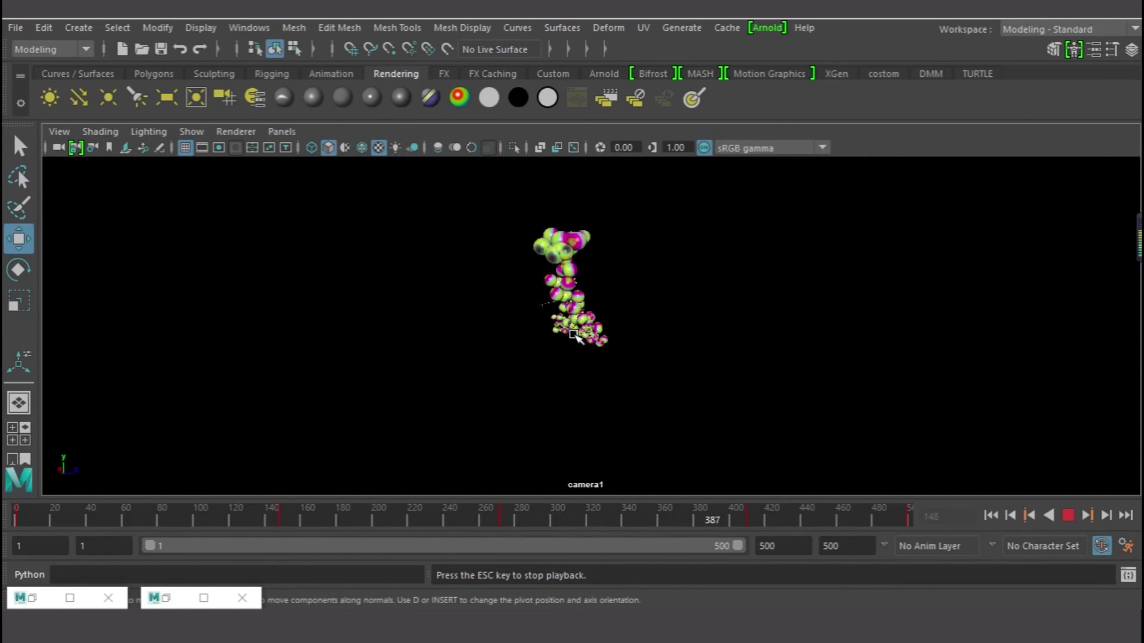
click(1067, 515)
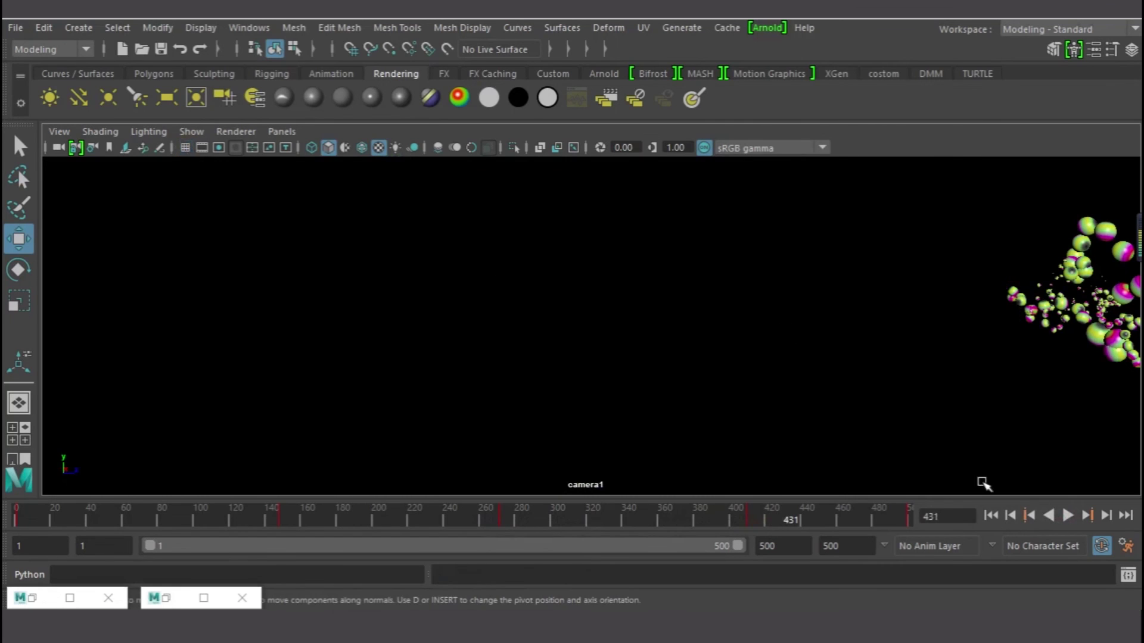
click(1067, 515)
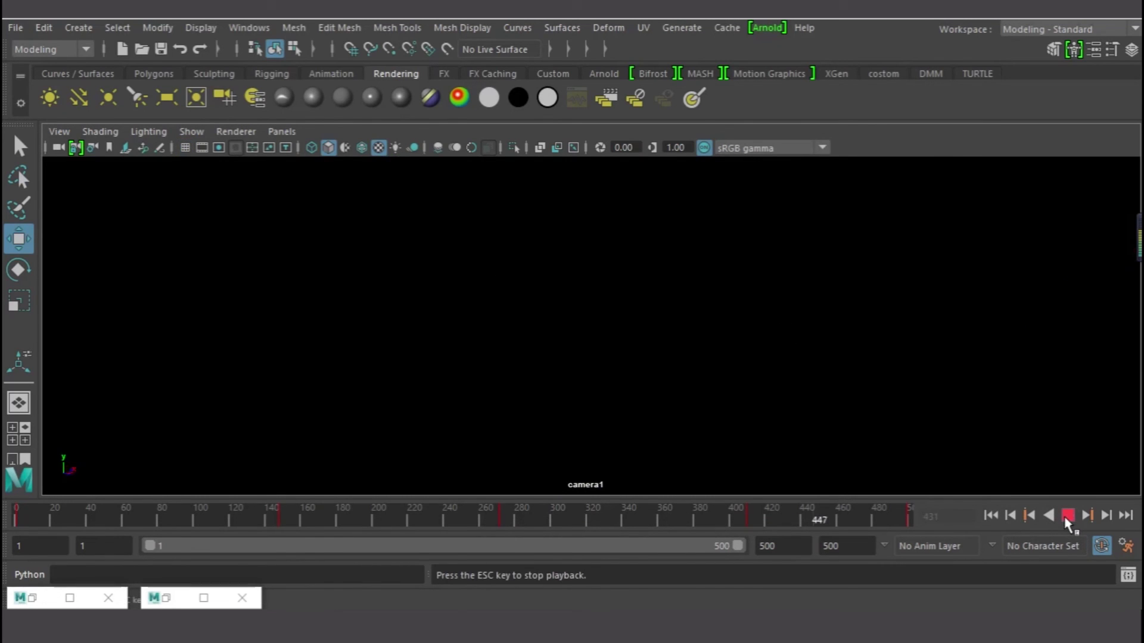